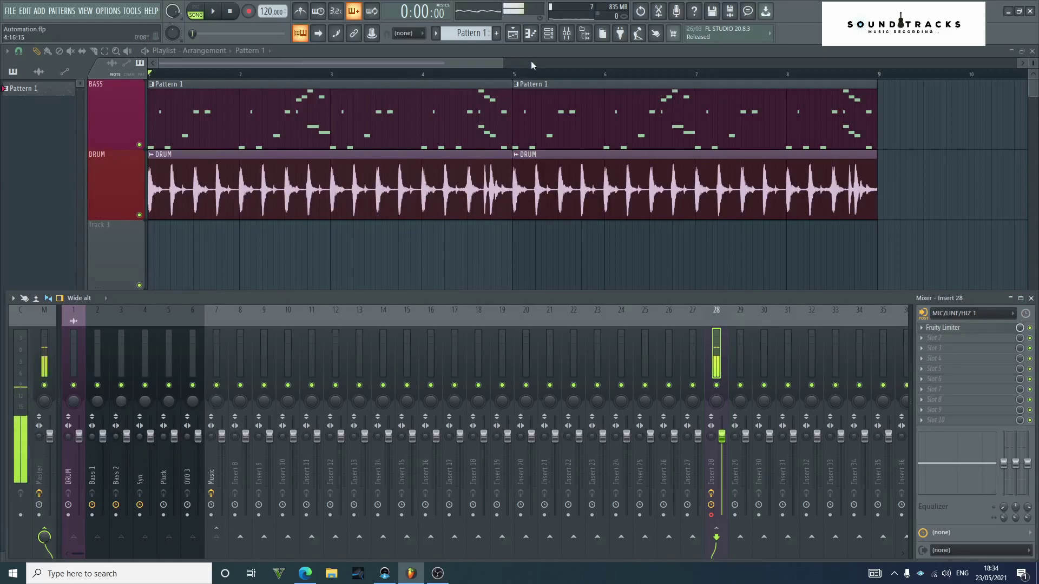
Add an FL Keys instrument in the channel rack, inspect its overdrive control, and close the plugin window
left_click(548, 38)
left_click(336, 261)
left_click(395, 263)
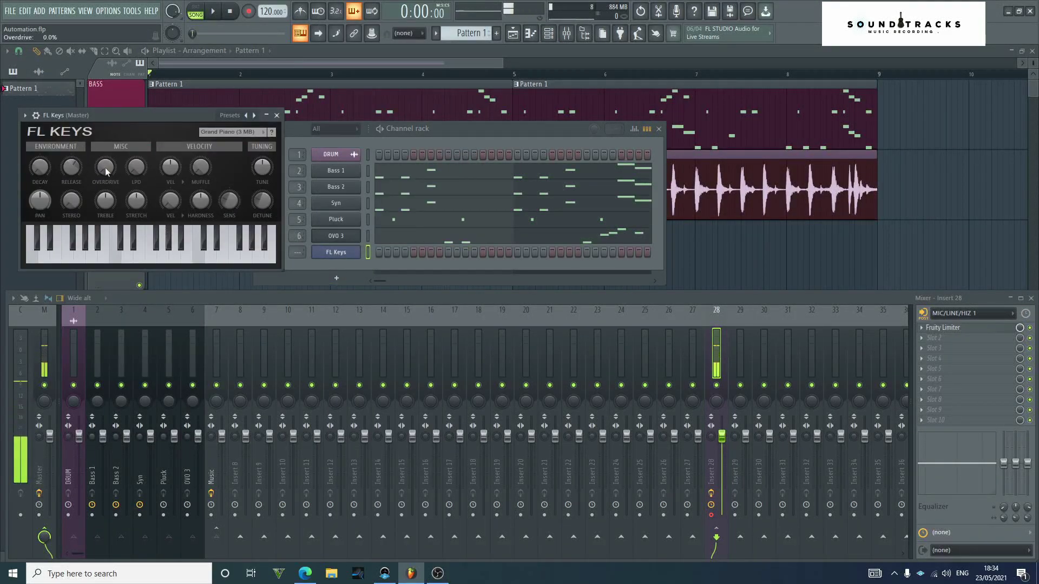
right_click(105, 167)
left_click(277, 115)
Delete the FL Keys channel from the channel rack
right_click(338, 252)
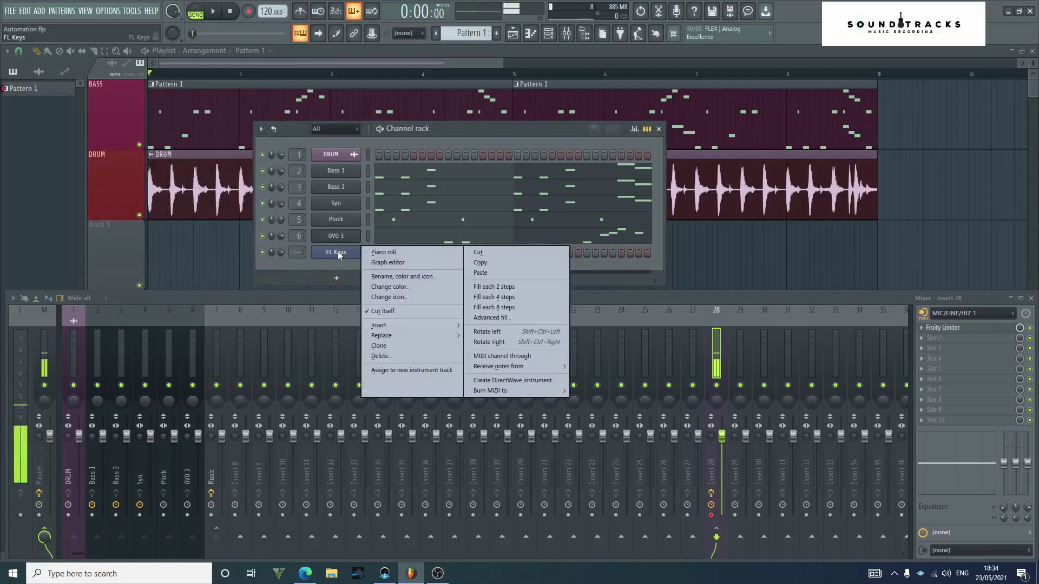
left_click(415, 355)
left_click(562, 319)
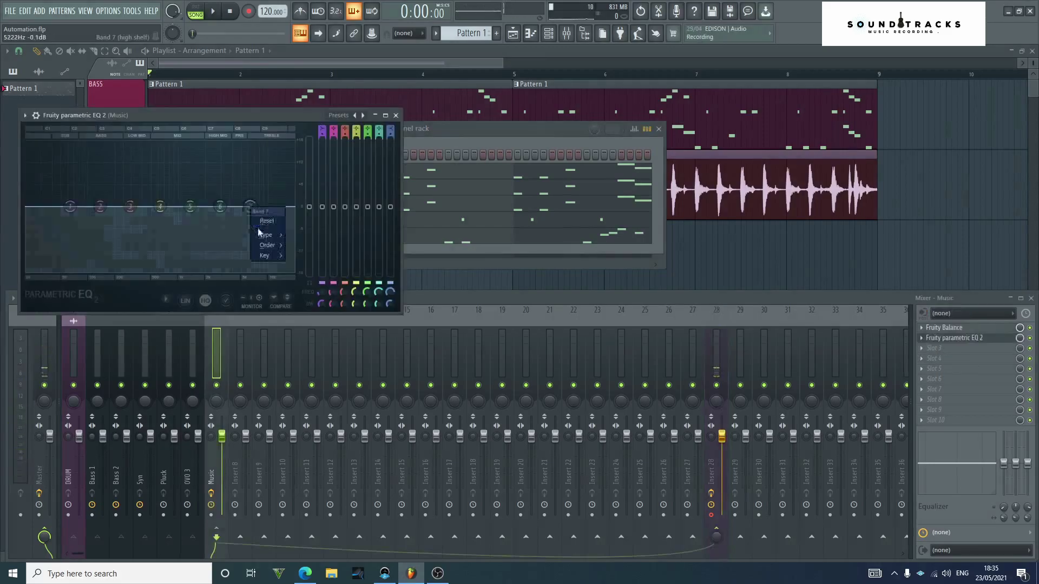
Set band 7 of the Music track's parametric EQ to low pass, move its cutoff to the highest frequencies, and audition it
mouse_move(273, 235)
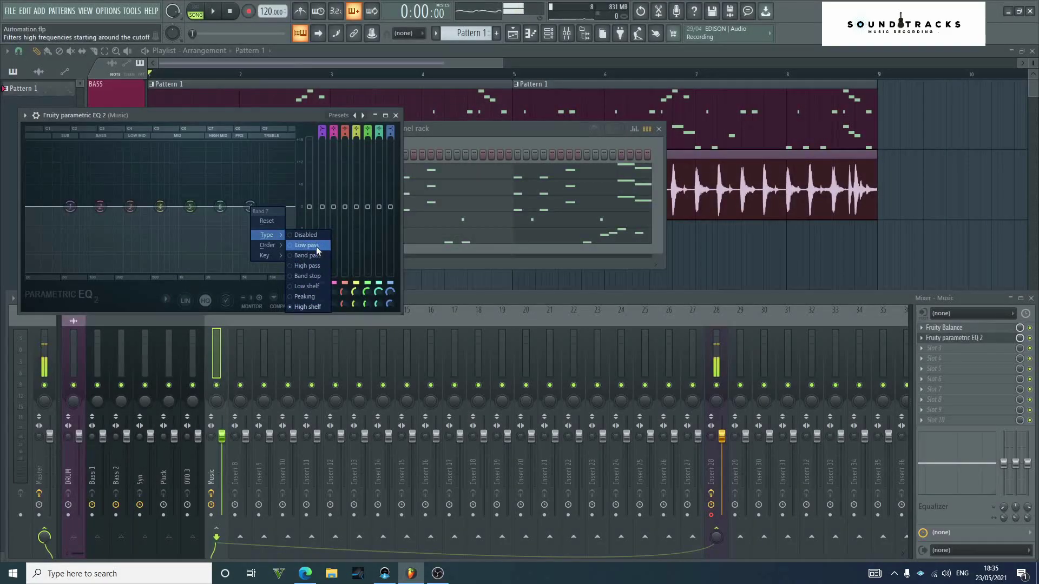
left_click(307, 245)
left_click_drag(250, 207, 292, 206)
key("space")
key("space")
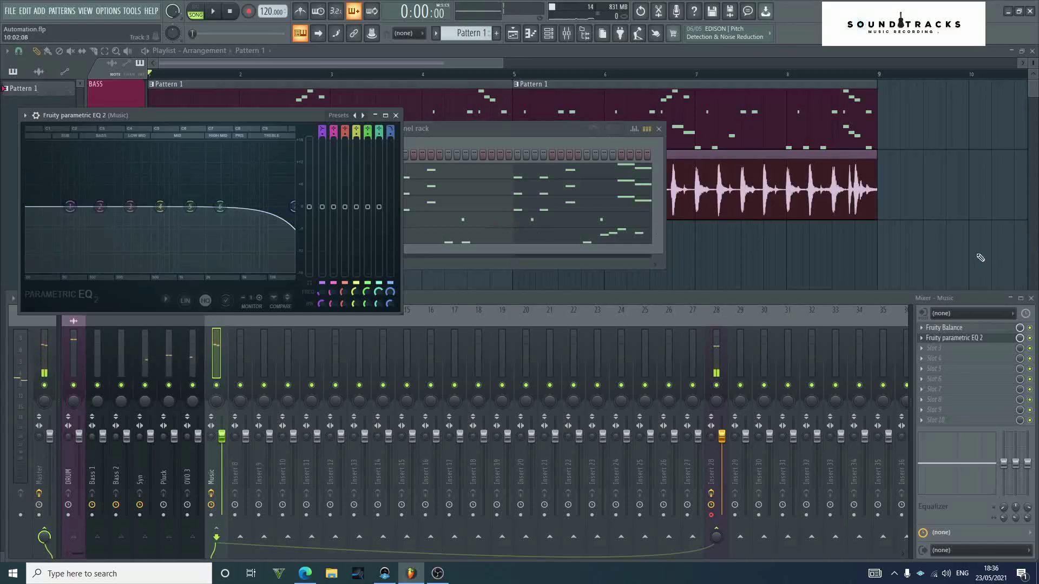
Delete Fruity parametric EQ 2 from the Music mixer track and close the channel rack
left_click(922, 339)
left_click(930, 316)
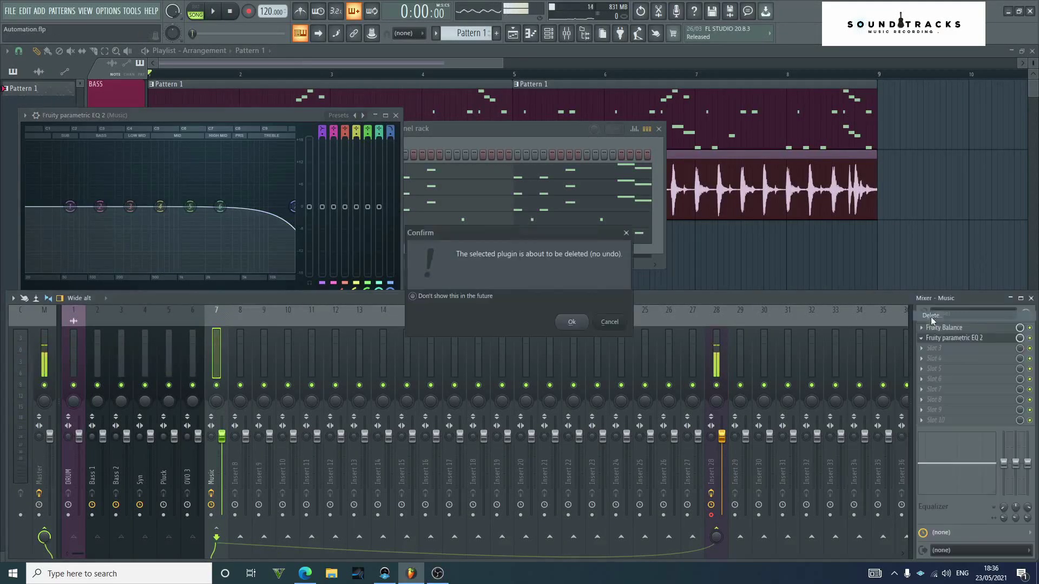
left_click(581, 323)
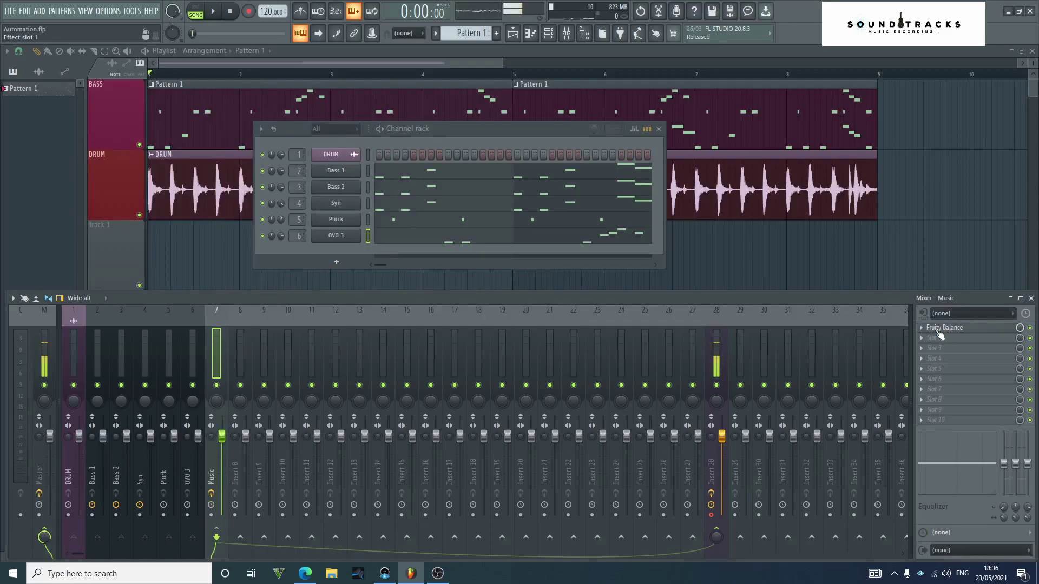
left_click(659, 130)
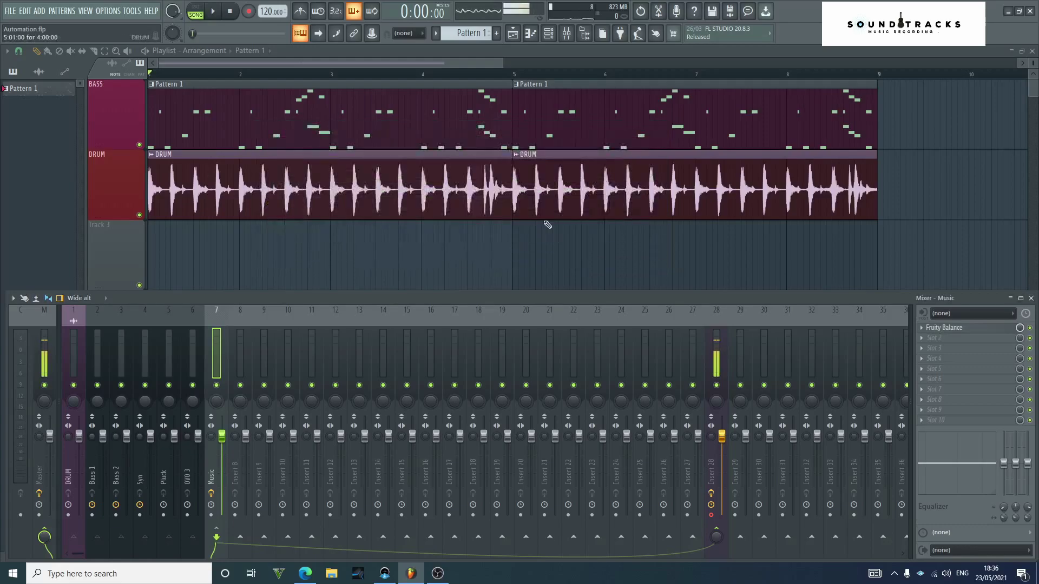
Move the mixer window slightly higher, select the DRUM clip in the playlist, and show the mixer again
left_click_drag(495, 298, 495, 277)
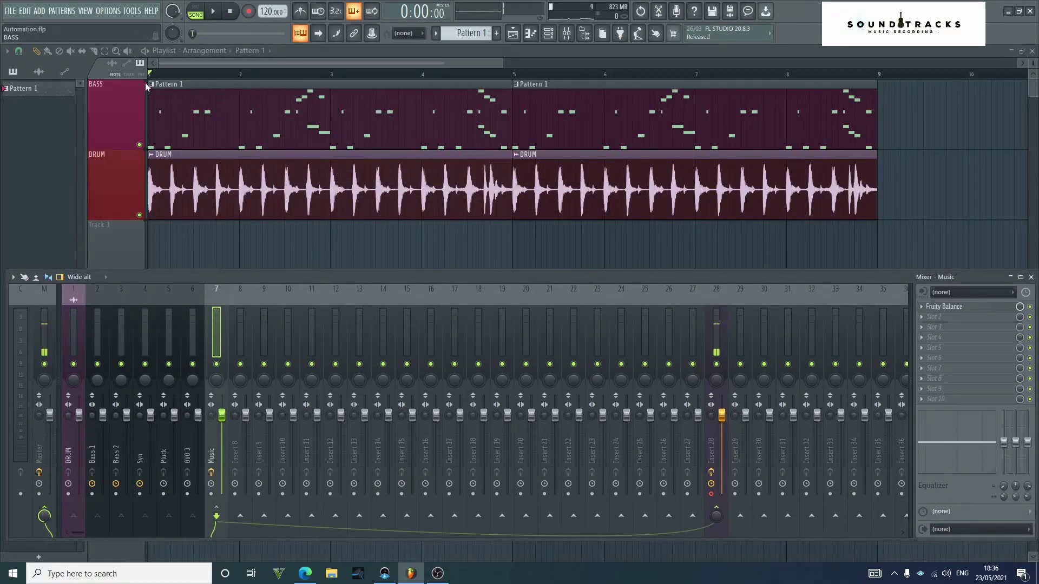
left_click(189, 185)
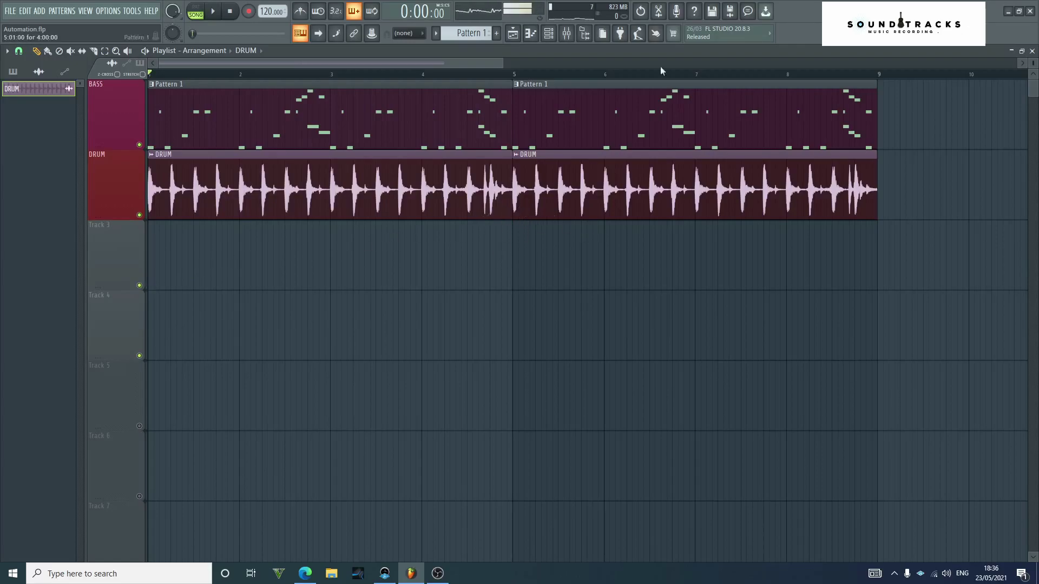
left_click(566, 33)
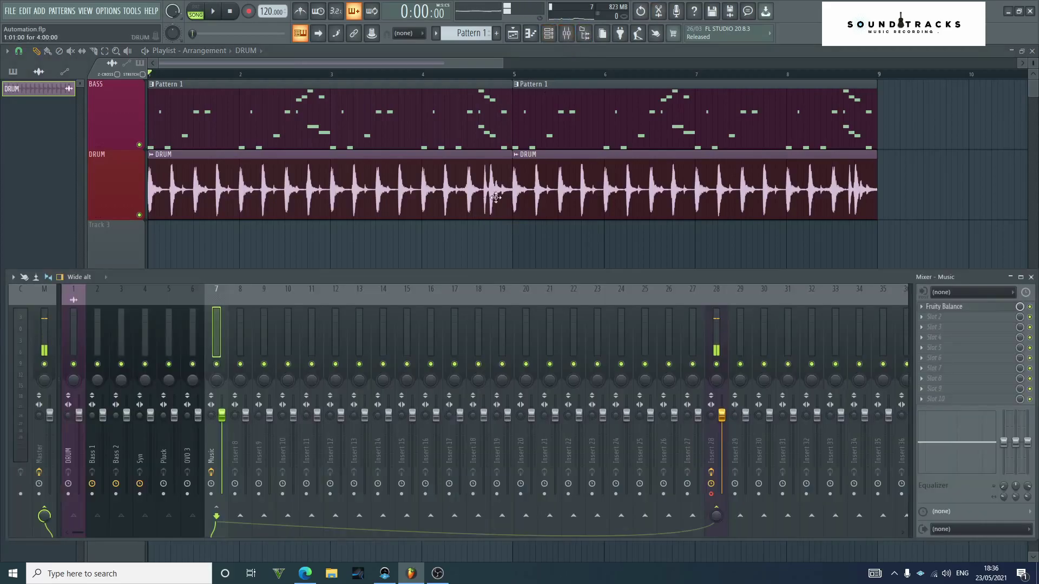
Try lowering the DRUM mixer track's volume to about 94% while playing the song, and reset the fader
left_click(79, 335)
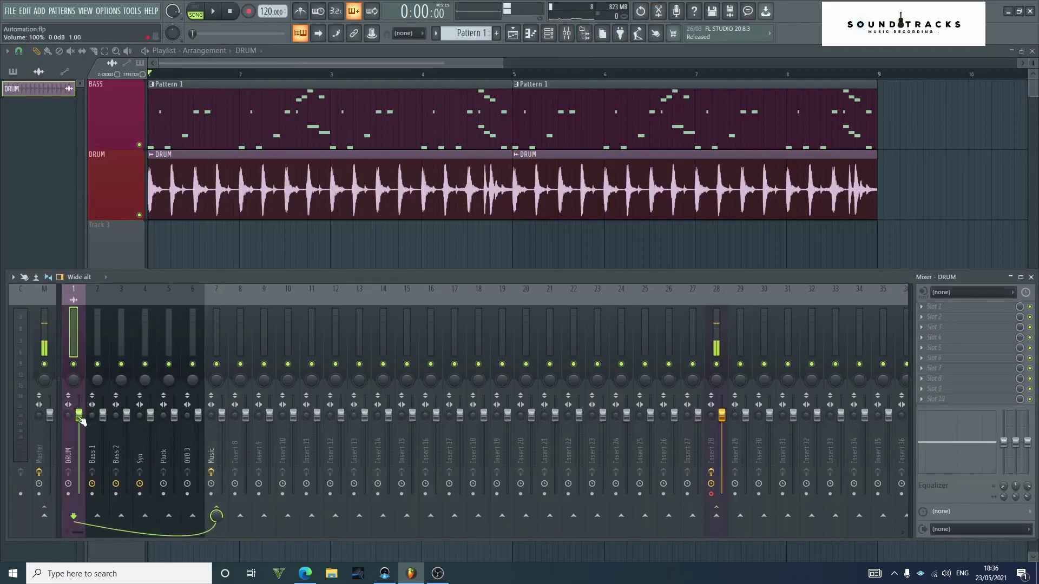
mouse_move(80, 419)
left_mouse_down()
mouse_move(81, 494)
mouse_move(80, 420)
left_mouse_up()
key("space")
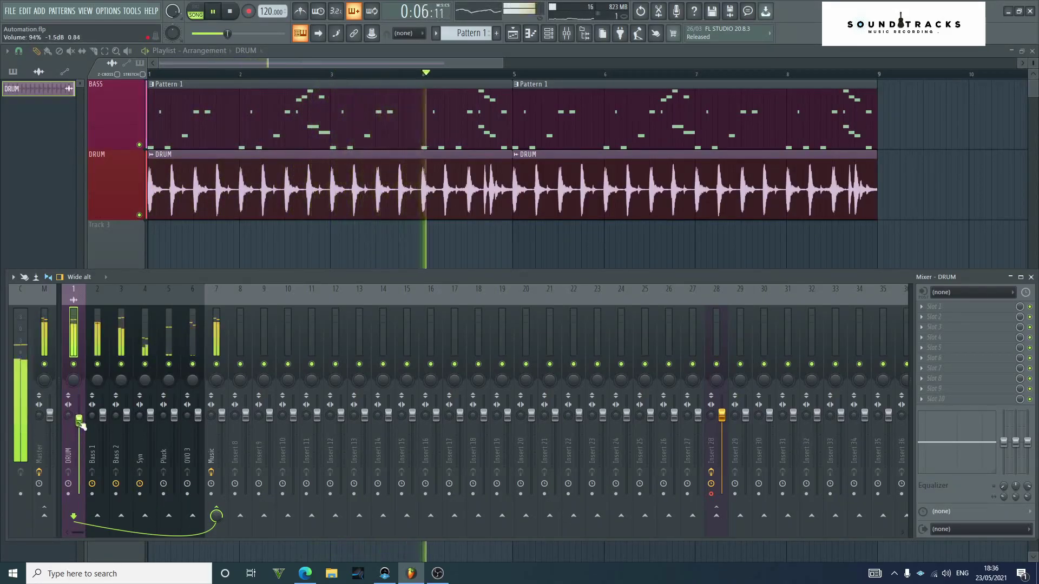
key("space")
right_click(79, 421)
left_click(97, 395)
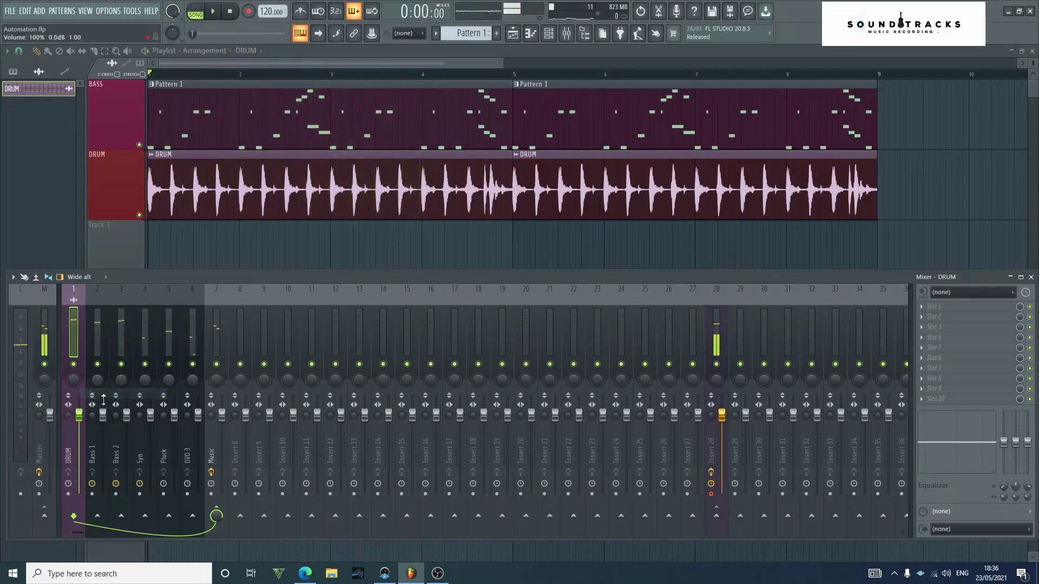
Create an automation clip for the DRUM mixer track's volume and hide the mixer
right_click(78, 416)
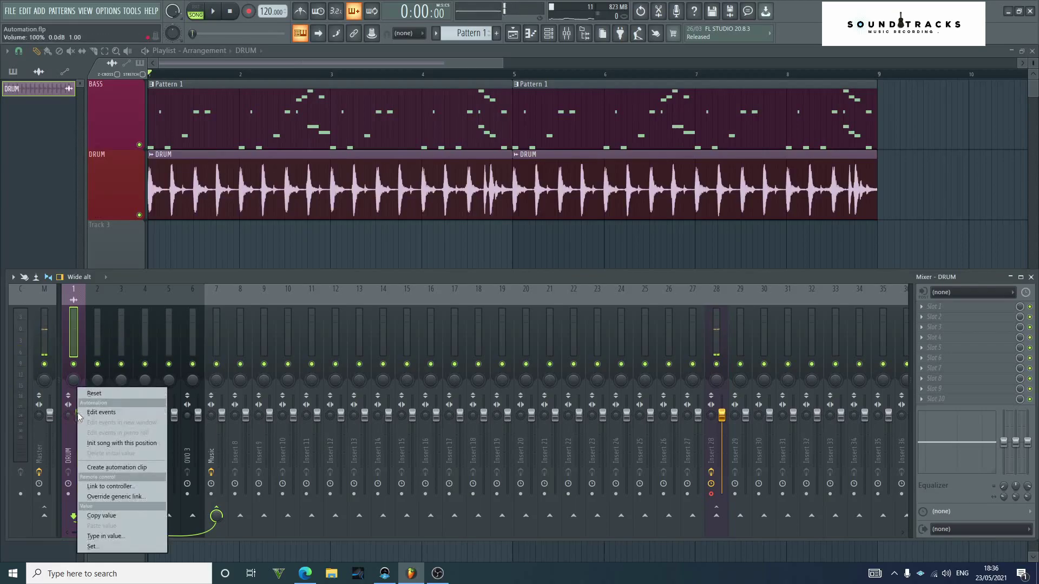
left_click(131, 467)
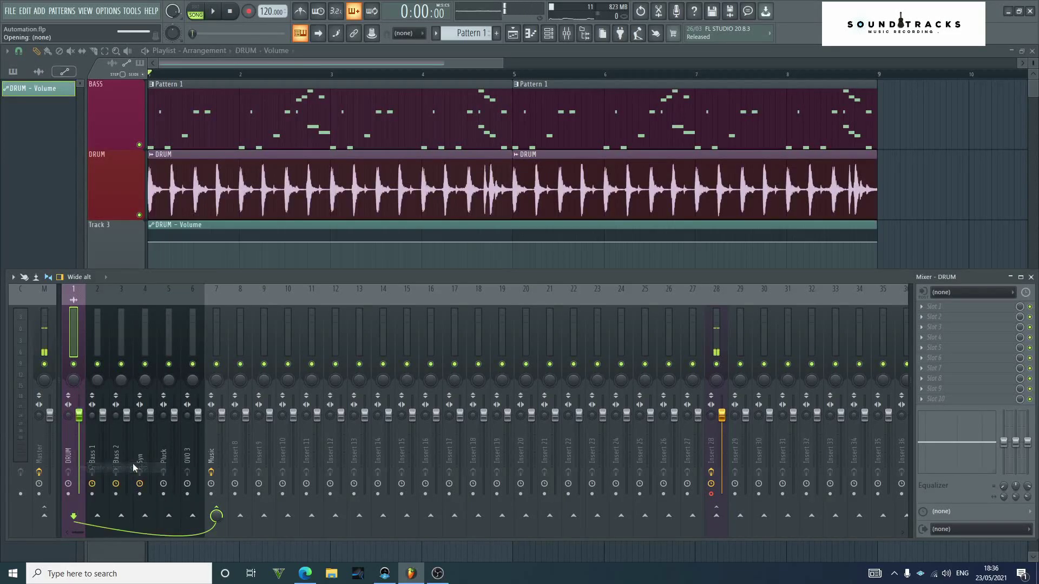
key("F9")
Rename playlist Track 3 as Kick Vol
right_click(109, 224)
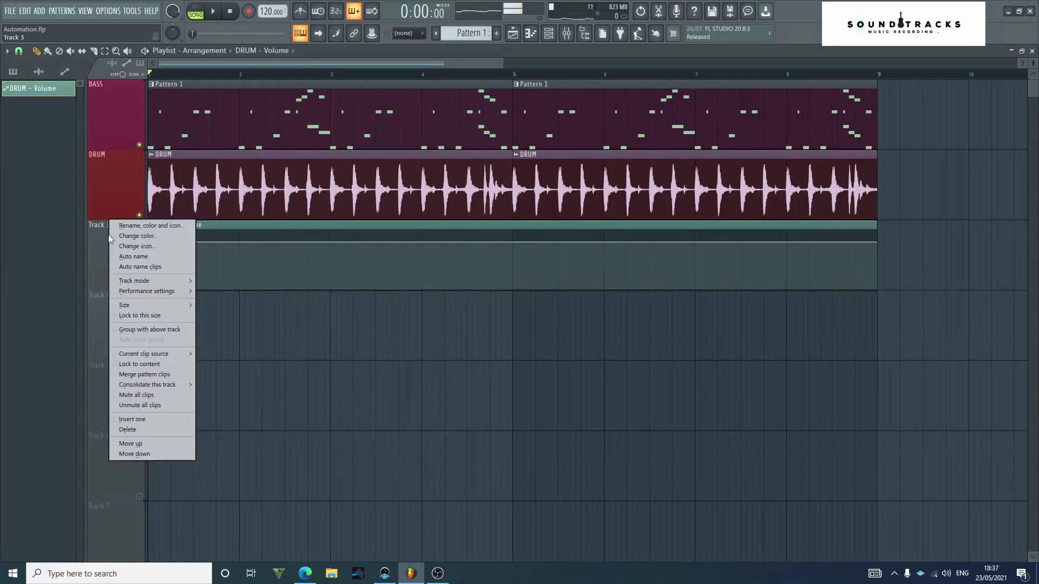
left_click(153, 227)
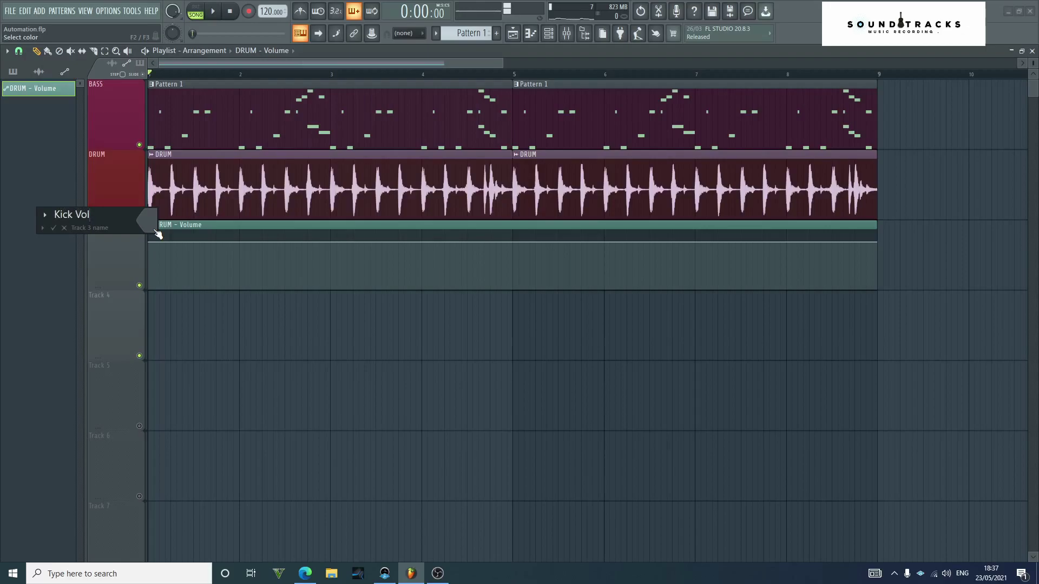
key("Return")
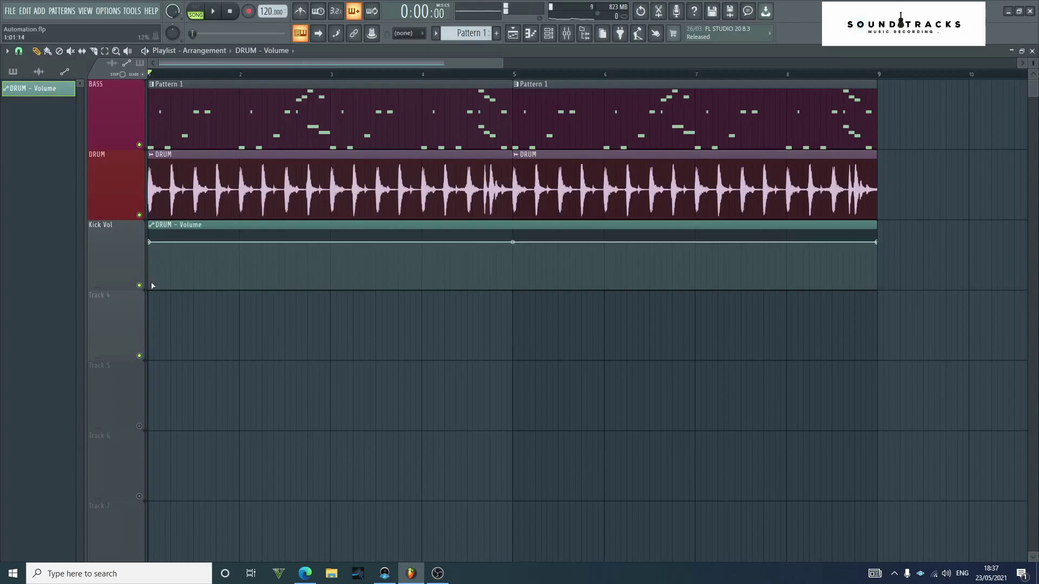
Add a point at bar 5 of the DRUM volume automation at about 75%, with the end point at bar 9
right_click(503, 246)
mouse_move(504, 244)
left_mouse_down()
mouse_move(595, 238)
mouse_move(405, 248)
mouse_move(524, 241)
mouse_move(454, 245)
mouse_move(514, 245)
left_mouse_up()
left_click_drag(887, 242, 876, 242)
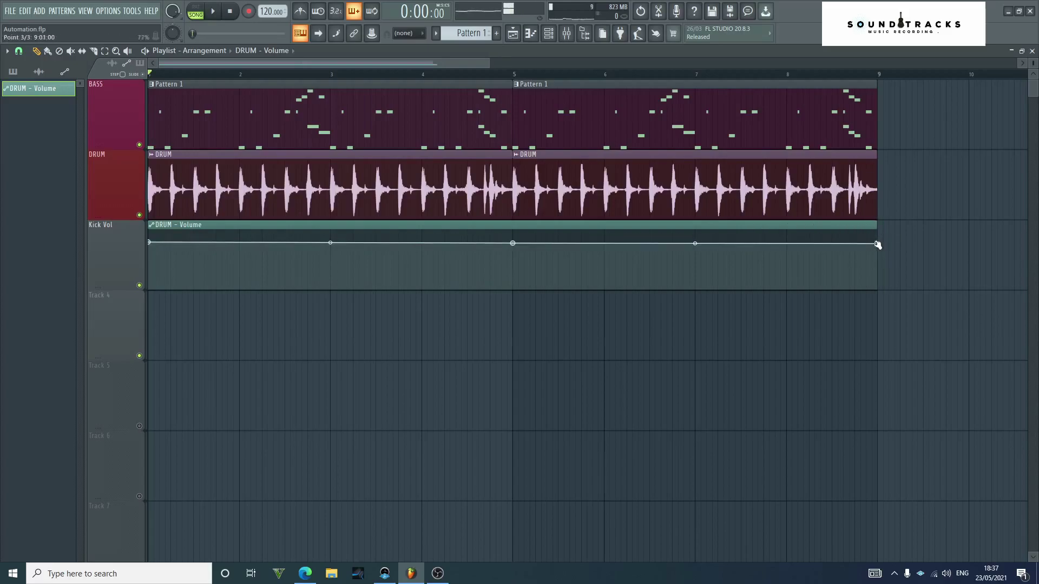
right_click(513, 245)
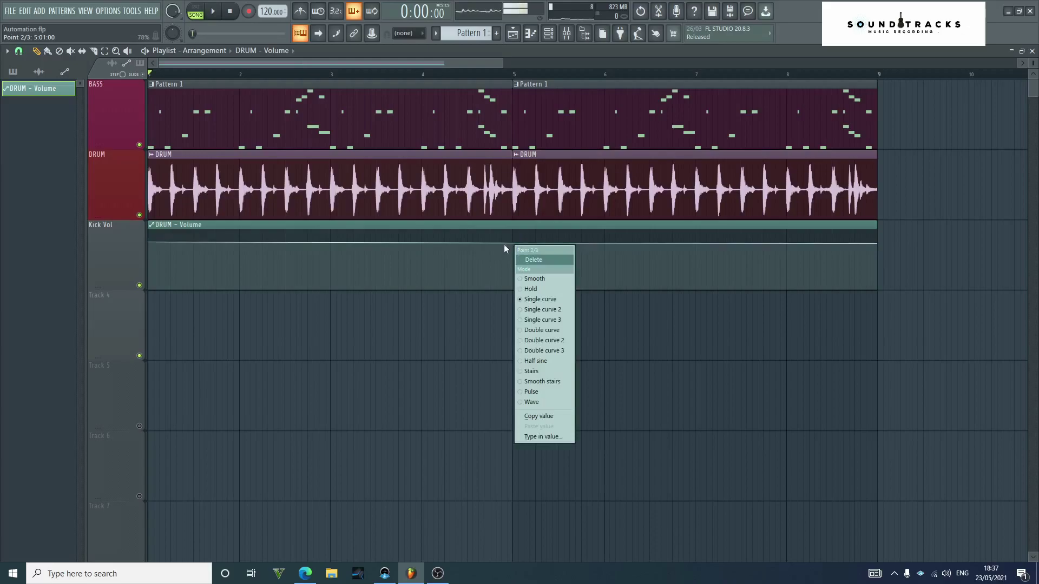
left_click(499, 248)
left_click_drag(515, 245, 517, 246)
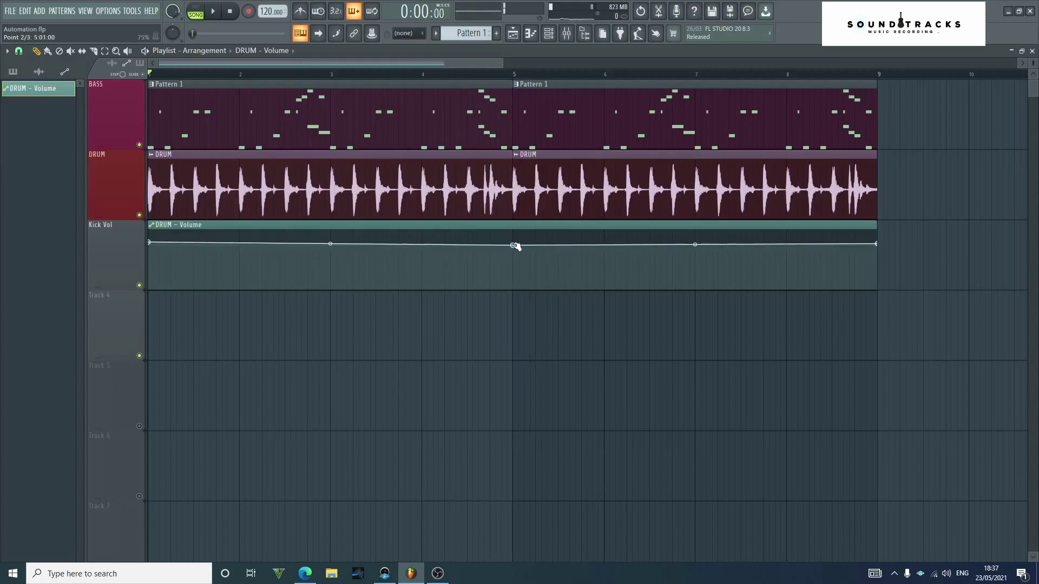
Lower the automation's first point to the minimum, bend the segment up to bar 5 into a fade-in curve, and audition it
left_click_drag(150, 246, 149, 288)
left_click_drag(327, 266, 330, 248)
key("space")
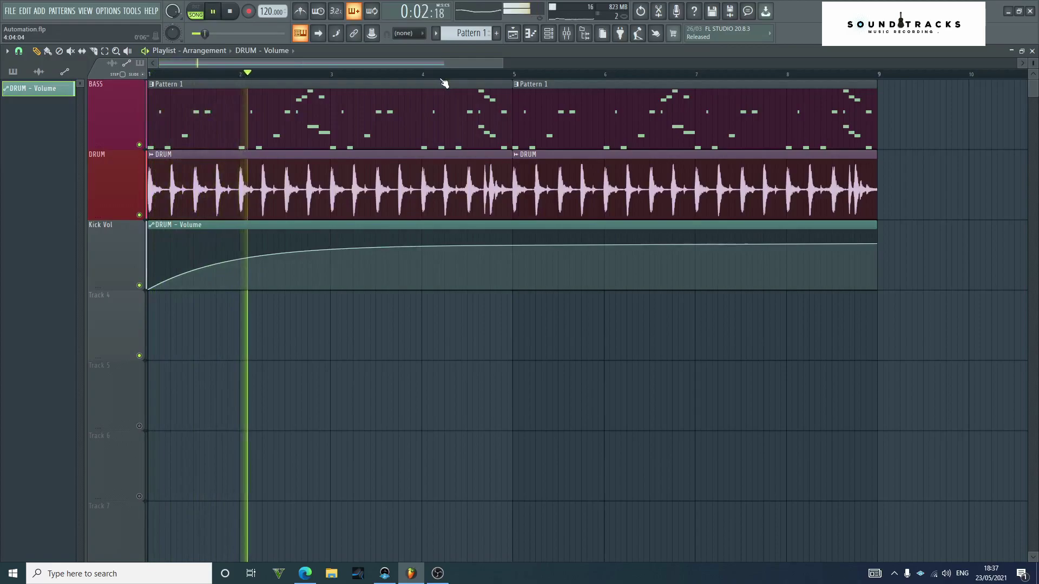
key("space")
Add automation points at 4:11:00 and 4:14:00, raise the second into a peak of about 95%, and audition briefly
left_click(479, 246)
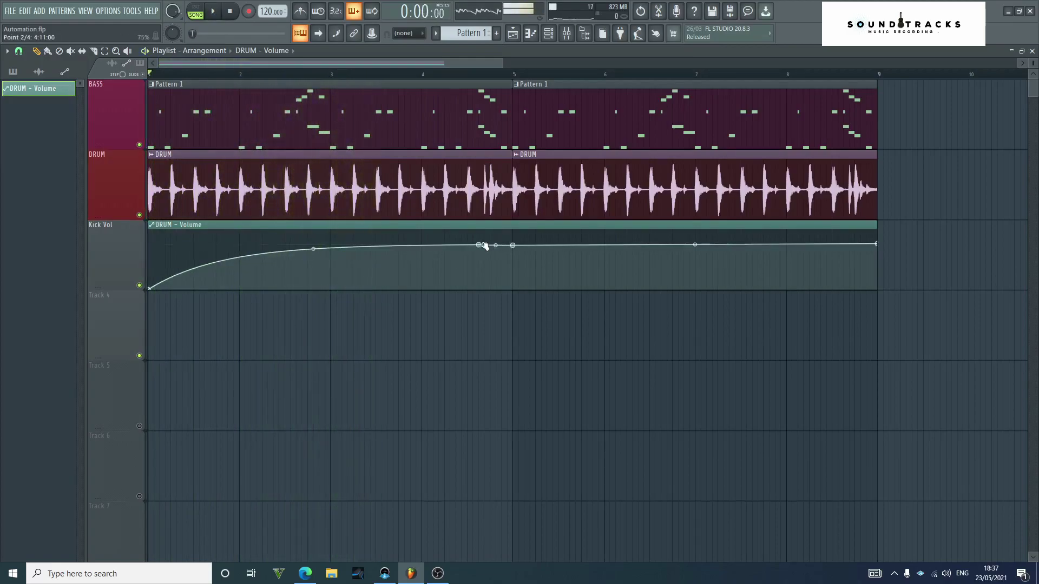
left_click(487, 245)
mouse_move(486, 245)
left_mouse_down()
mouse_move(484, 234)
mouse_move(497, 234)
left_mouse_up()
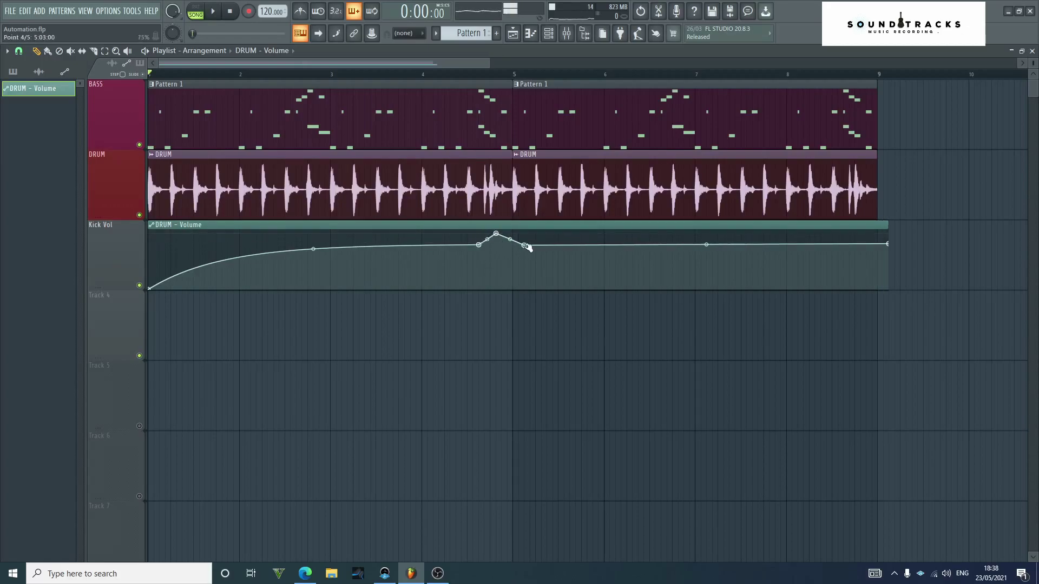
key("space")
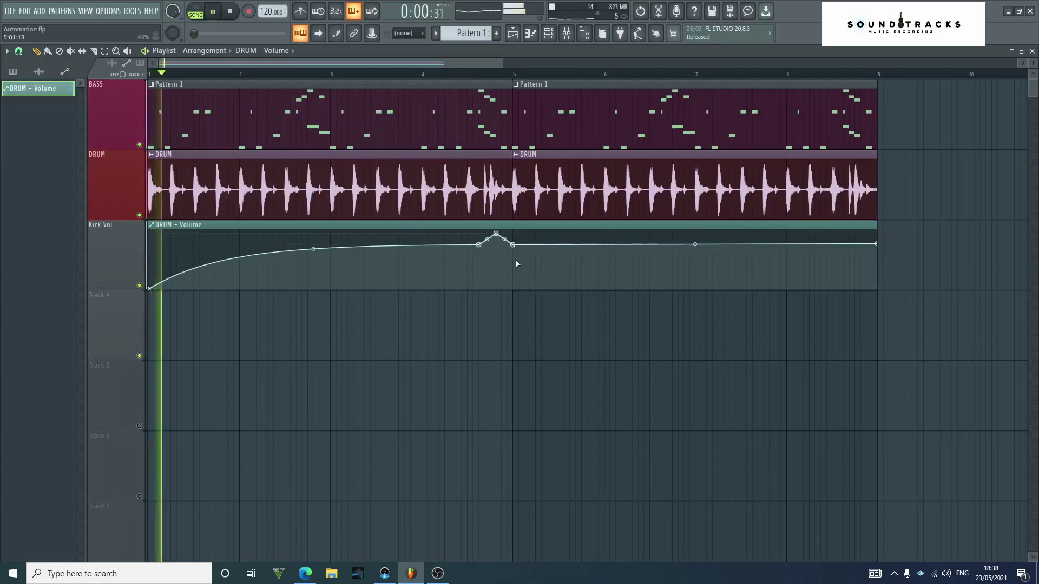
key("space")
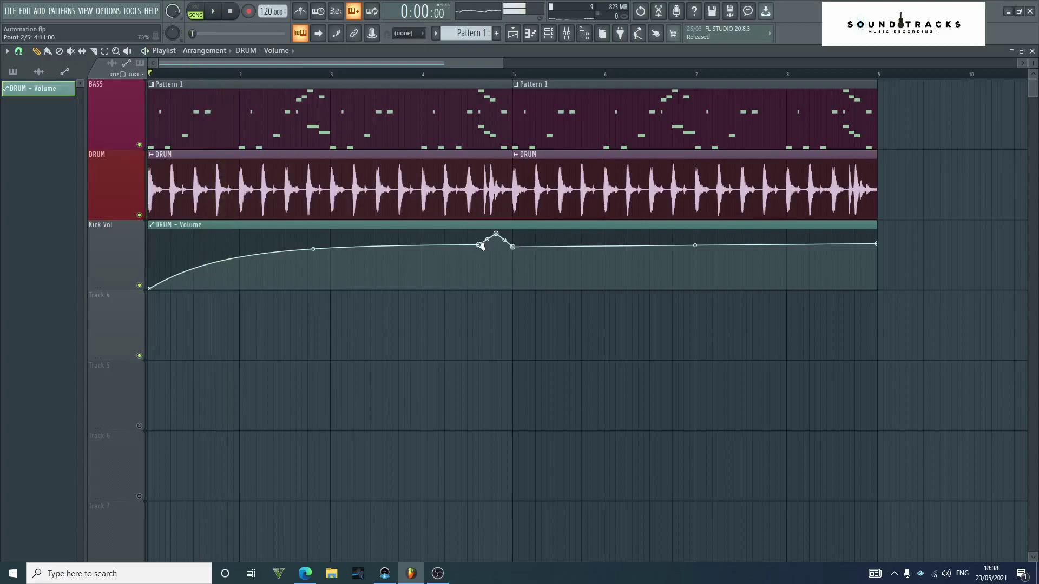
Copy the value of the automation point at 4:11:00 and paste it onto the point at bar 5
right_click(480, 246)
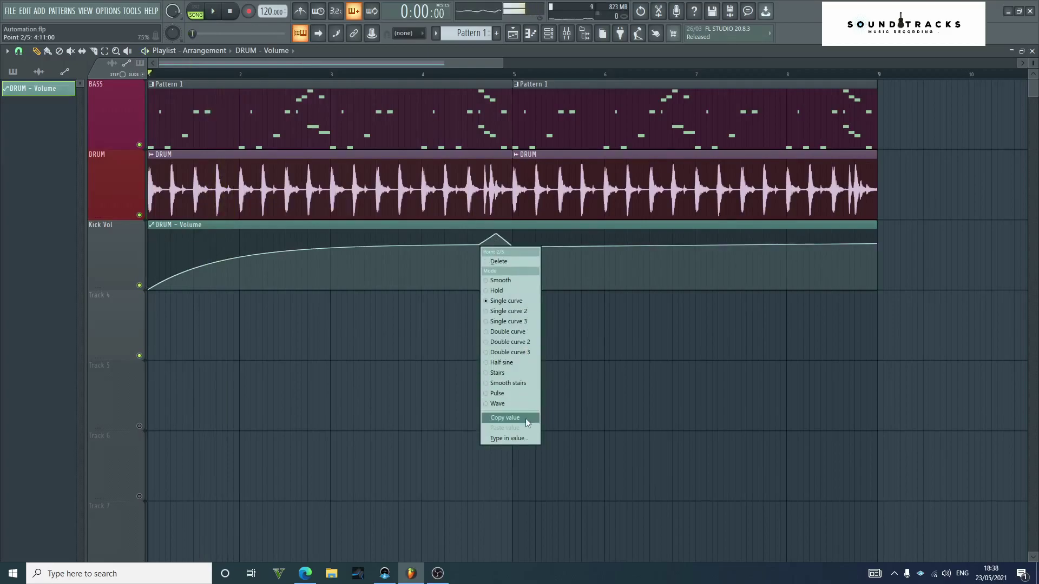
left_click(504, 418)
right_click(518, 245)
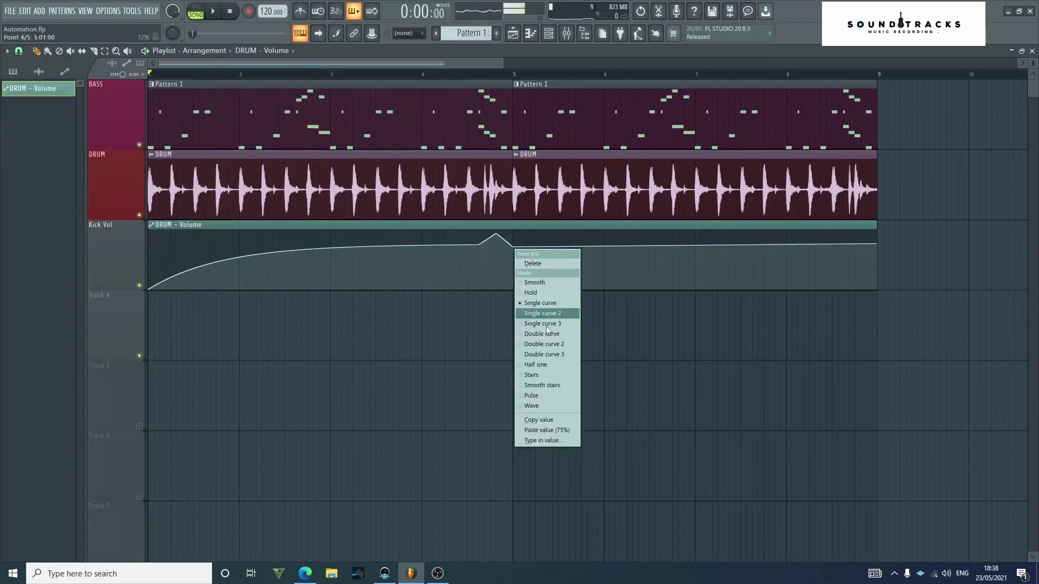
left_click(546, 430)
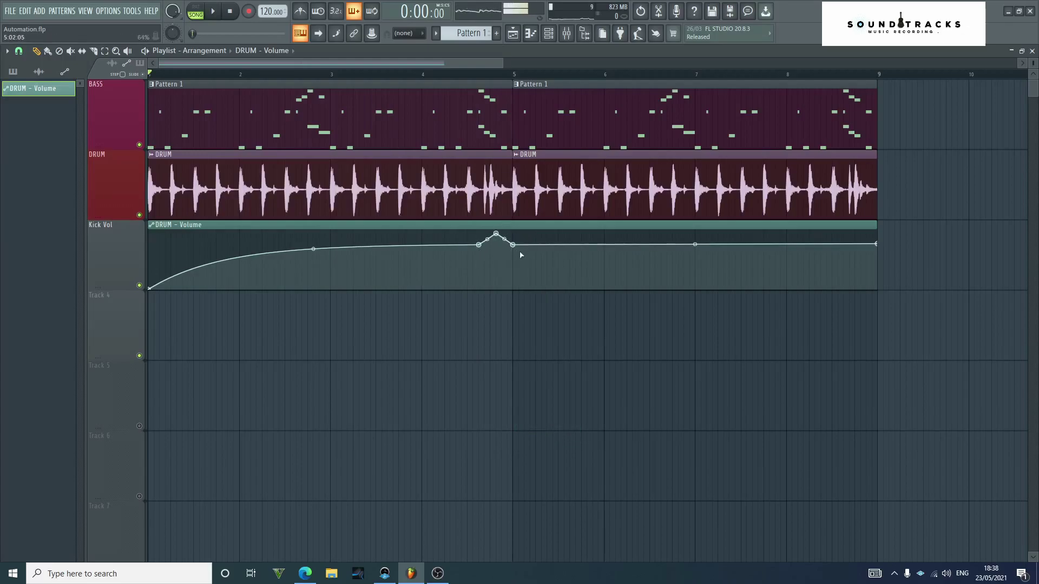
Play the song from the start to listen to the drum volume automation
key("space")
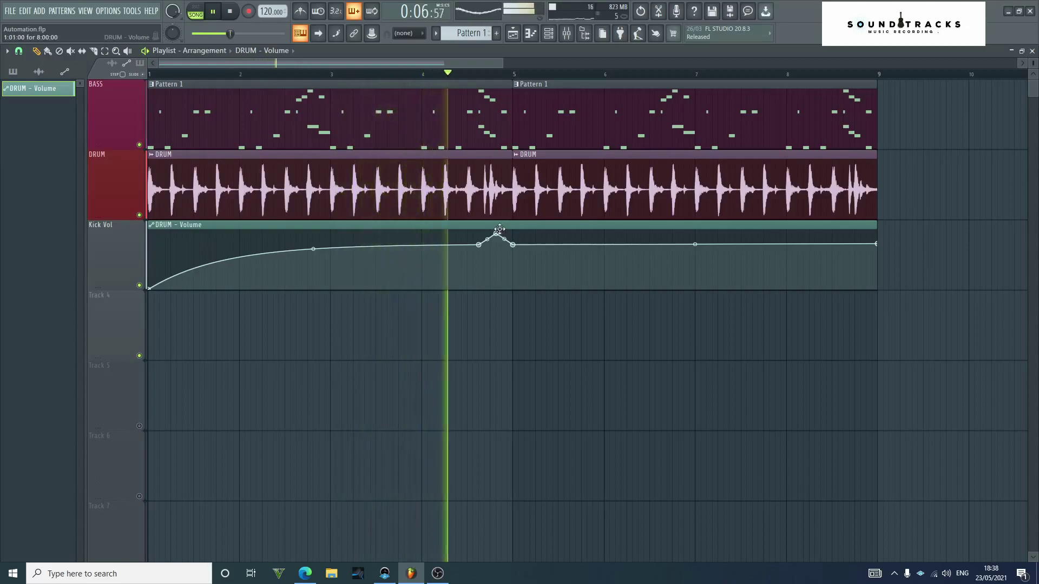
key("space")
key("space")
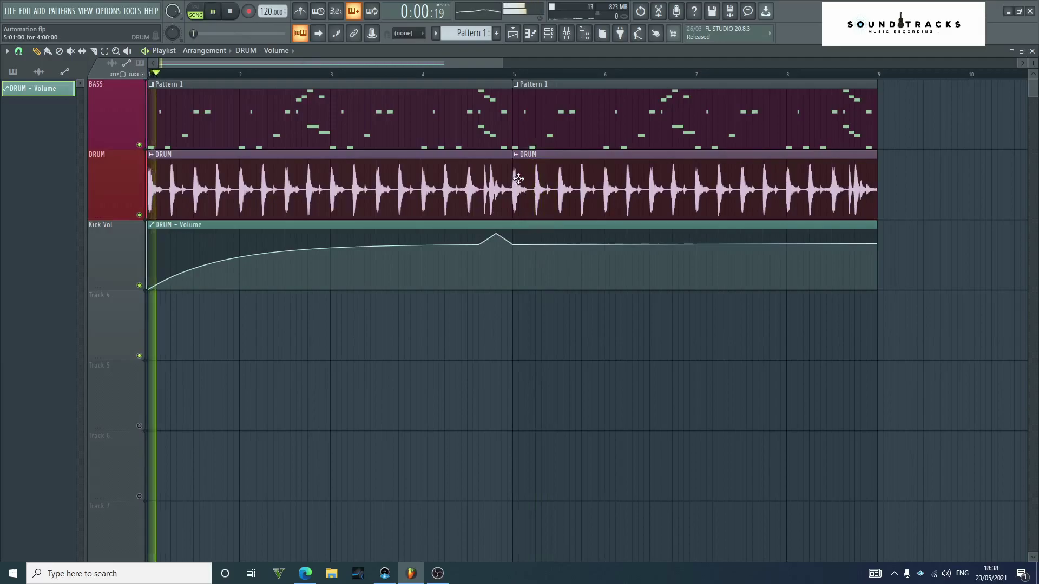
key("space")
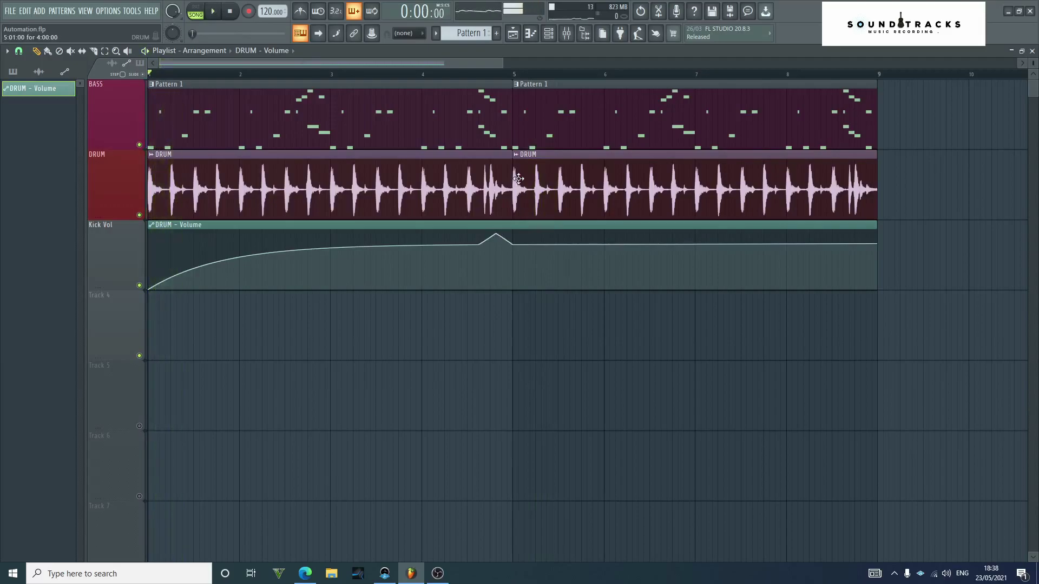
Delete the peak automation point at 4:14:00 from the DRUM volume clip
right_click(497, 236)
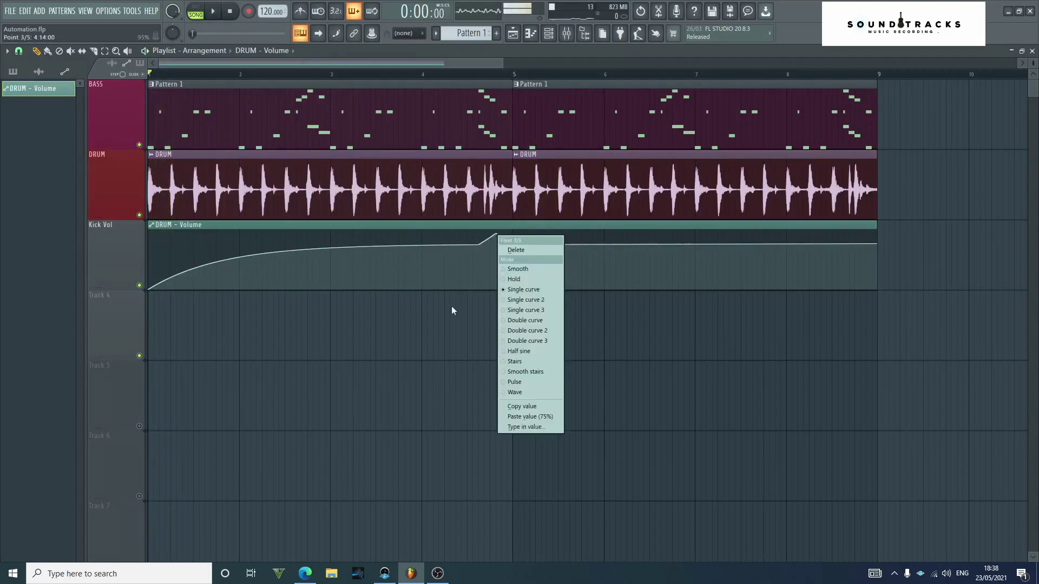
left_click(455, 303)
right_click(496, 236)
left_click(500, 250)
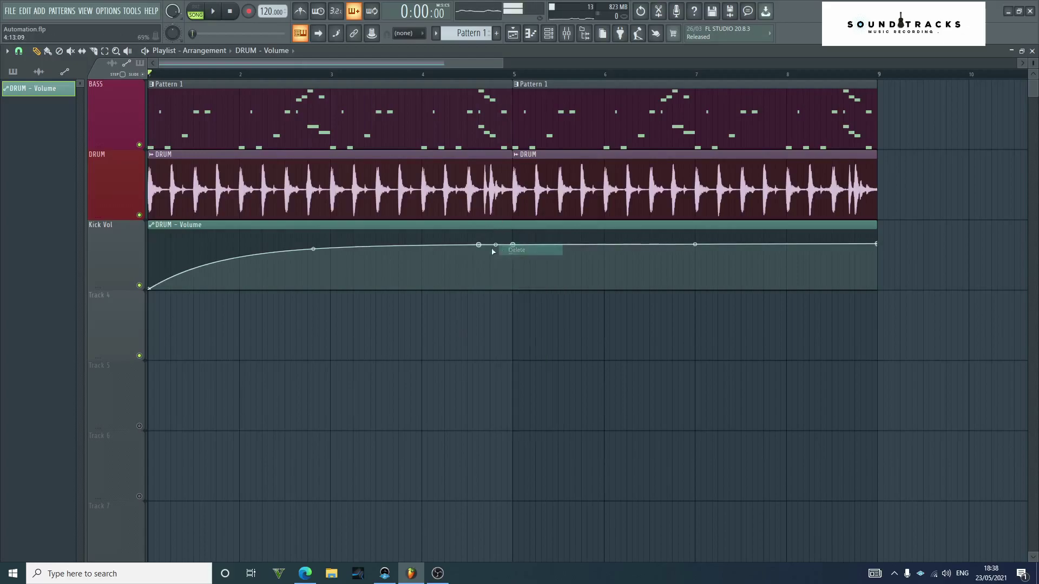
Delete the 4:11:00 and bar 5 points from the DRUM volume clip and paste the 75% value onto its first point
right_click(478, 245)
left_click(495, 262)
right_click(514, 246)
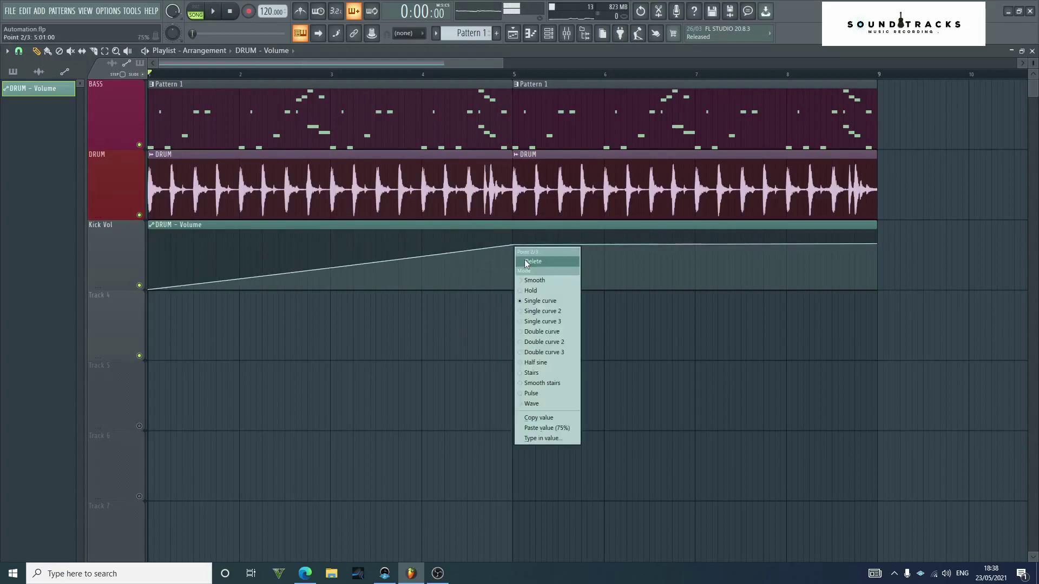
left_click(529, 261)
right_click(149, 289)
left_click(173, 473)
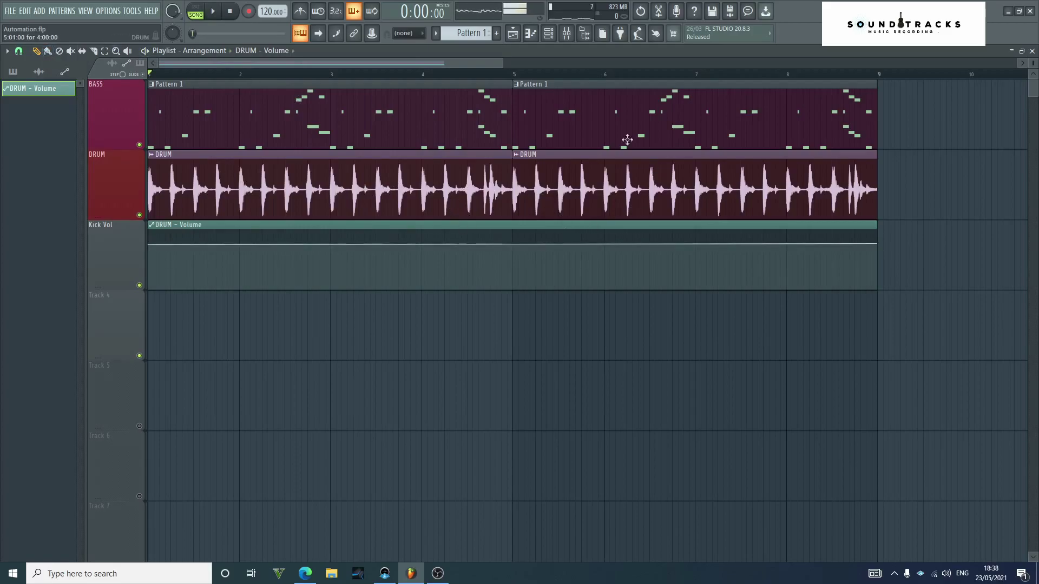
Delete the DRUM - Volume automation channel from the channel rack and confirm the deletion
left_click(549, 34)
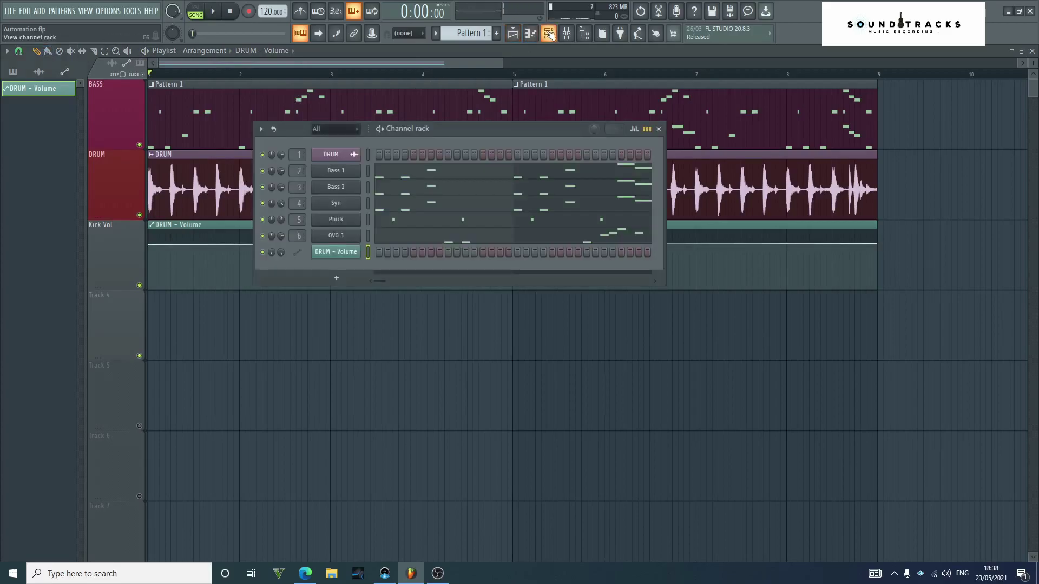
right_click(342, 255)
left_click(423, 366)
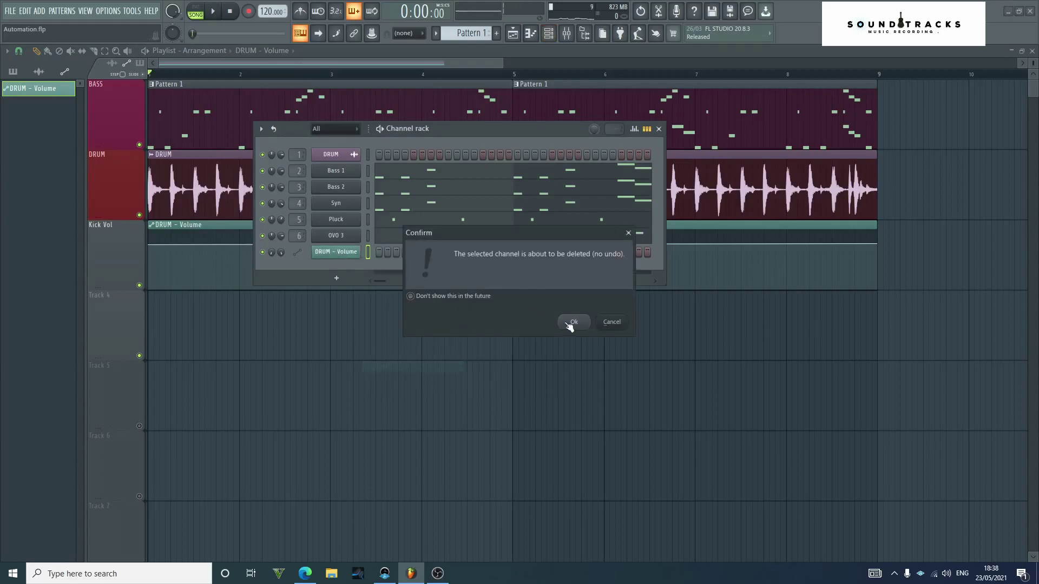
left_click(573, 323)
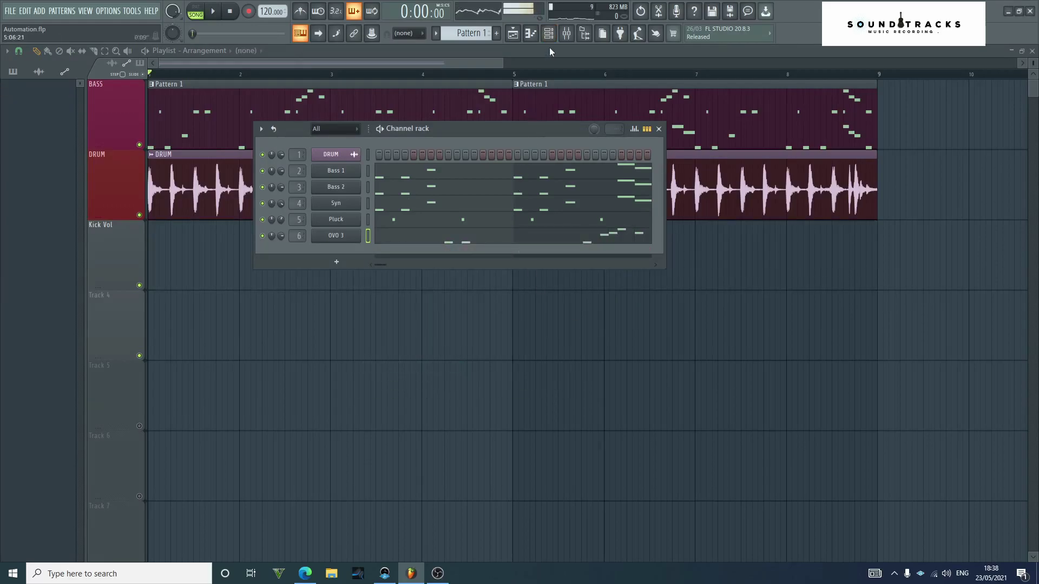
Lower the DRUM volume fader in the mixer and play the song briefly to test the change
left_click(567, 33)
left_click_drag(79, 418, 79, 461)
key("space")
key("space")
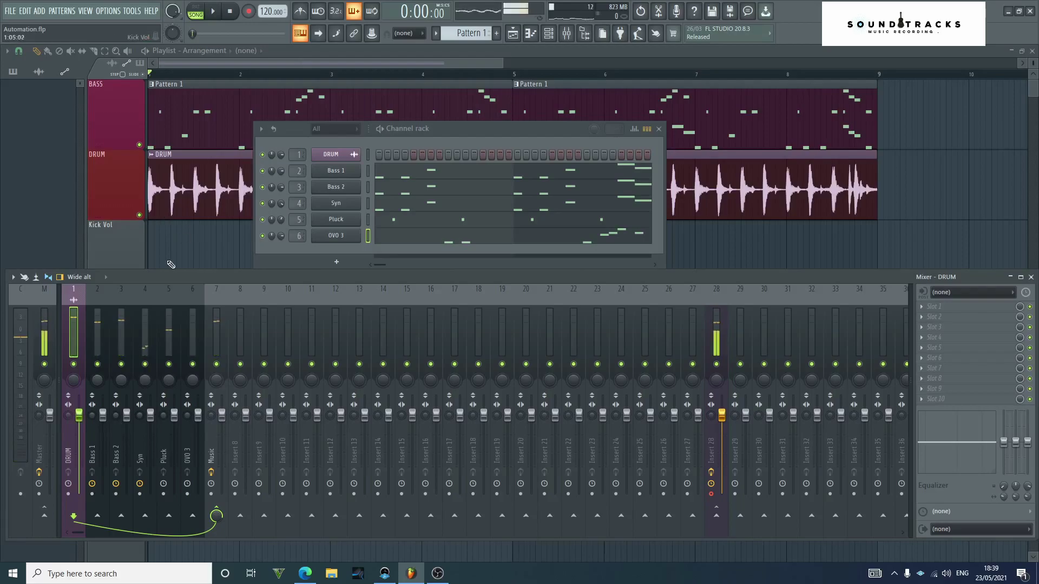
Remove the leftover DRUM - Volume entry from the current project's initialized pattern controls in the browser
left_click(57, 11)
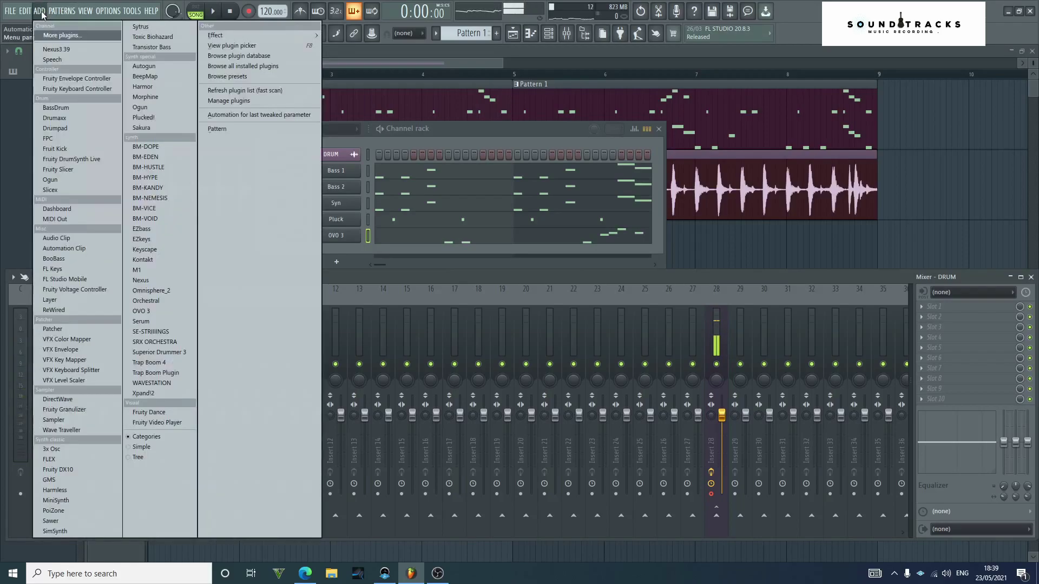
key("alt+F8")
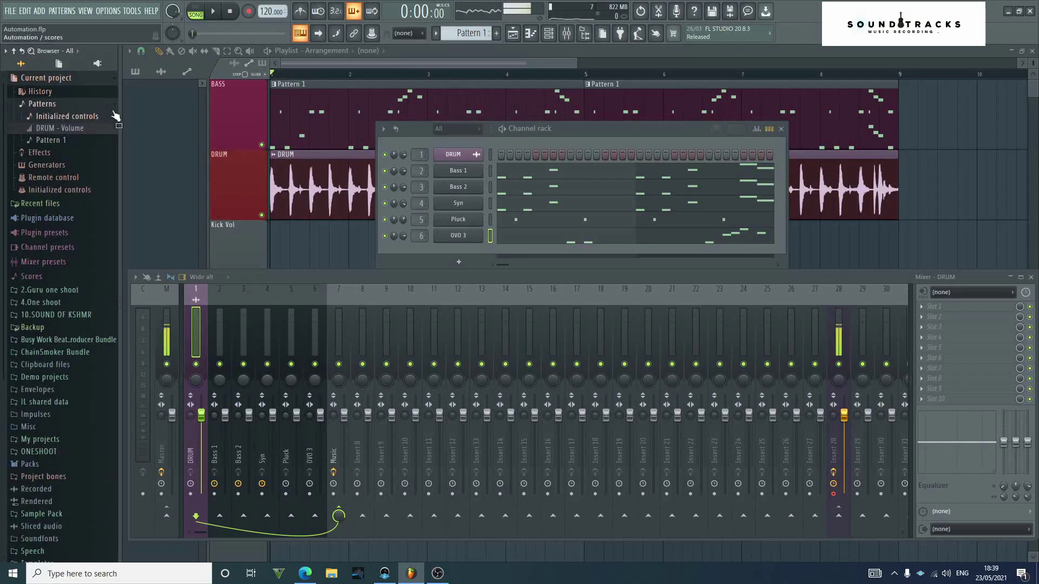
left_click_drag(67, 120, 89, 125)
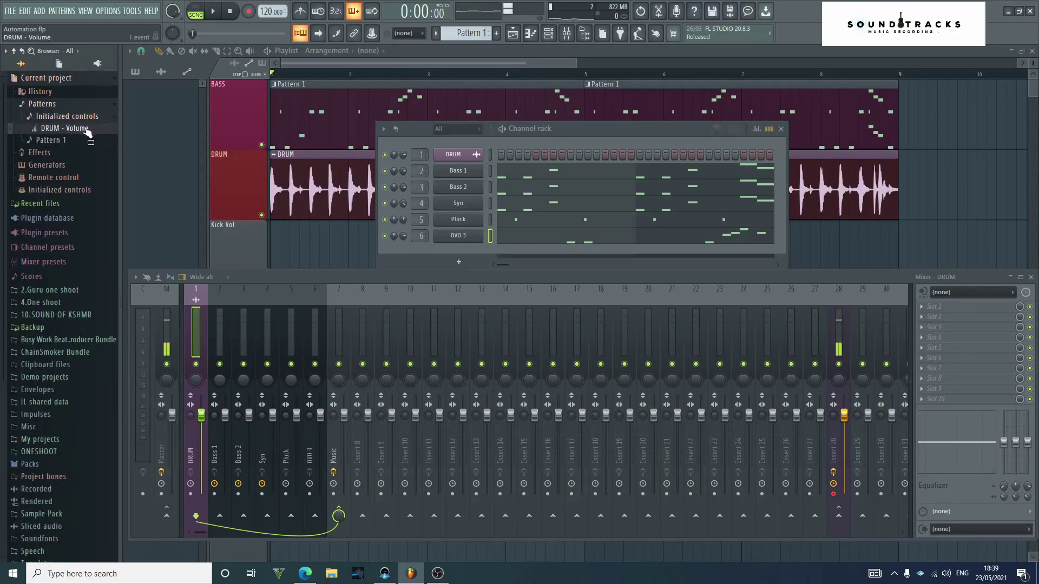
left_click(117, 130)
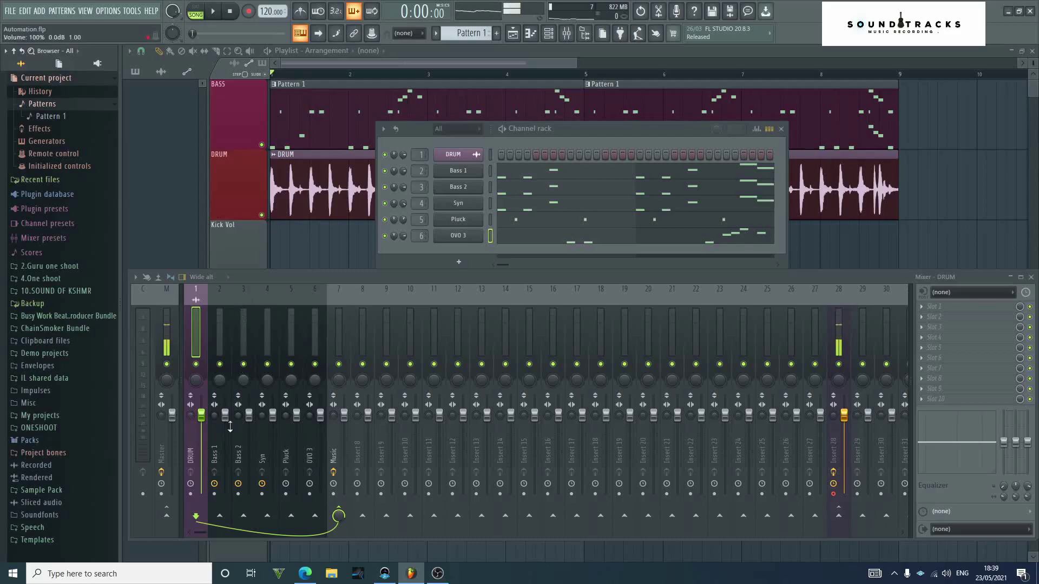
Lower the DRUM mixer fader slightly, test playback, and reset the fader to its default level
mouse_move(202, 416)
left_mouse_down()
mouse_move(211, 492)
mouse_move(205, 429)
left_mouse_up()
key("space")
right_click(205, 429)
left_click(216, 393)
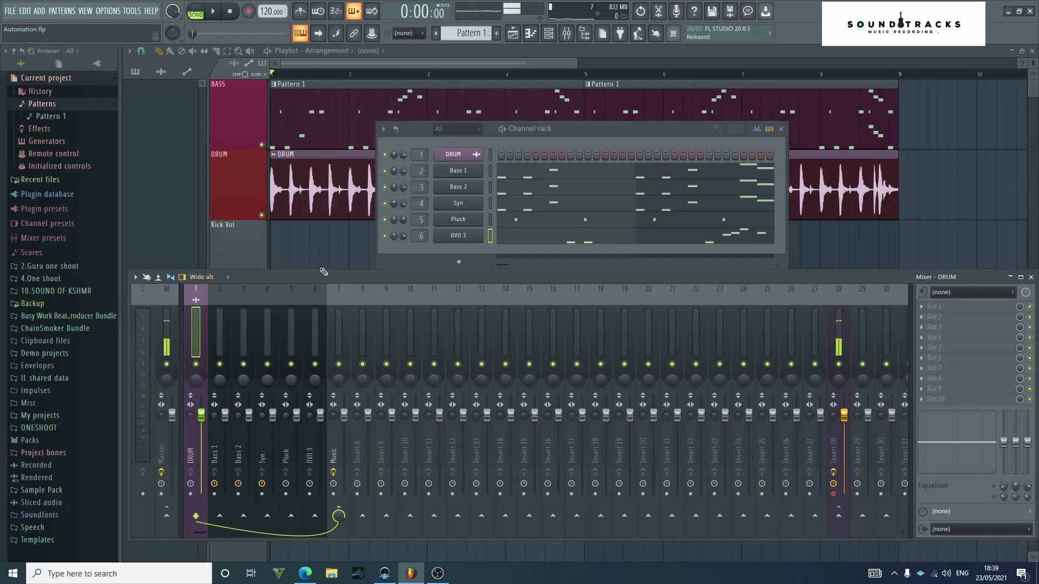
Reset the DRUM track's panning, create an automation clip for it, and close the mixer and channel rack
right_click(196, 383)
left_click(217, 385)
right_click(200, 381)
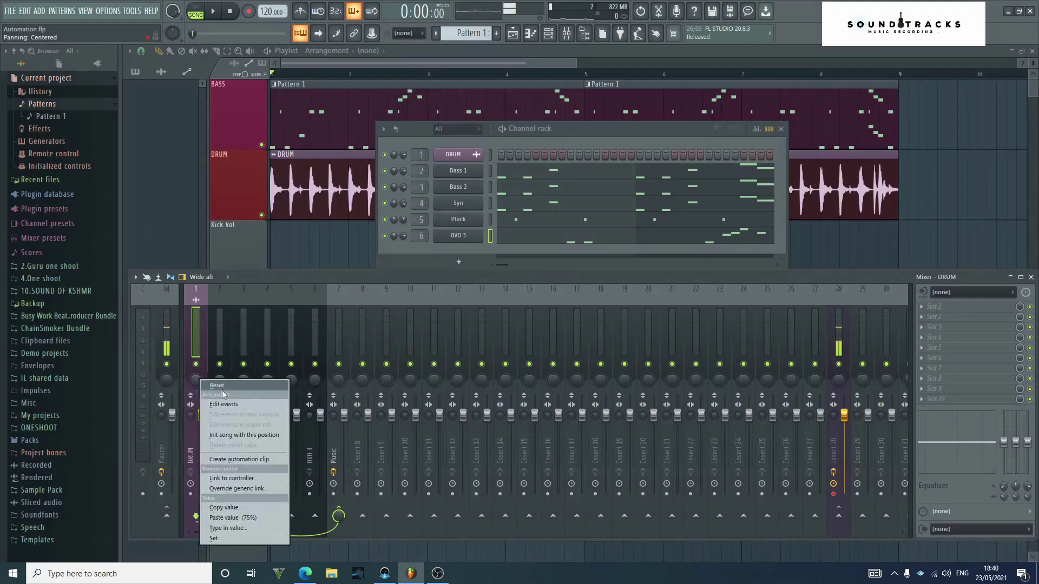
left_click(238, 459)
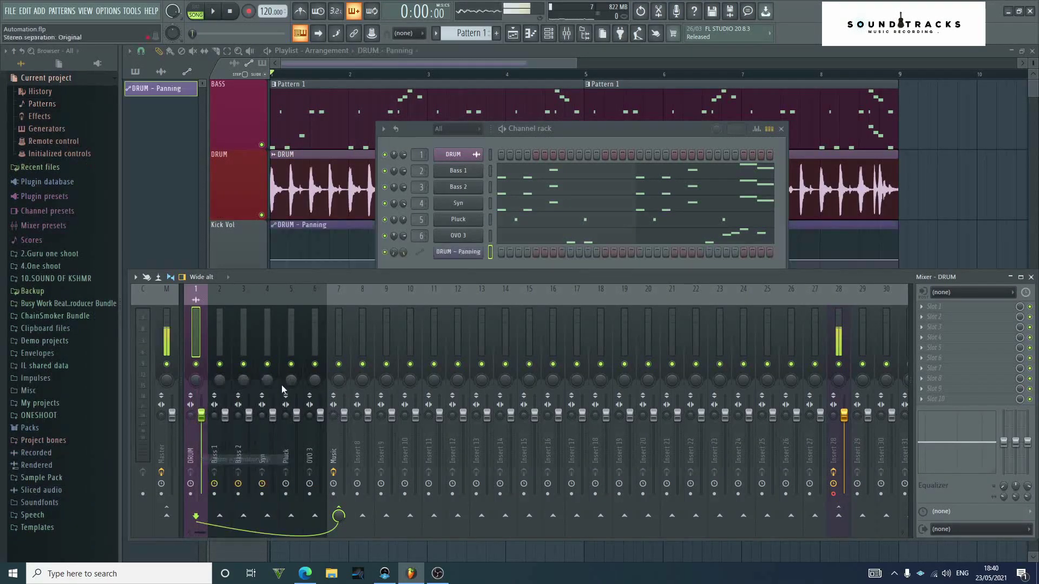
left_click(1031, 277)
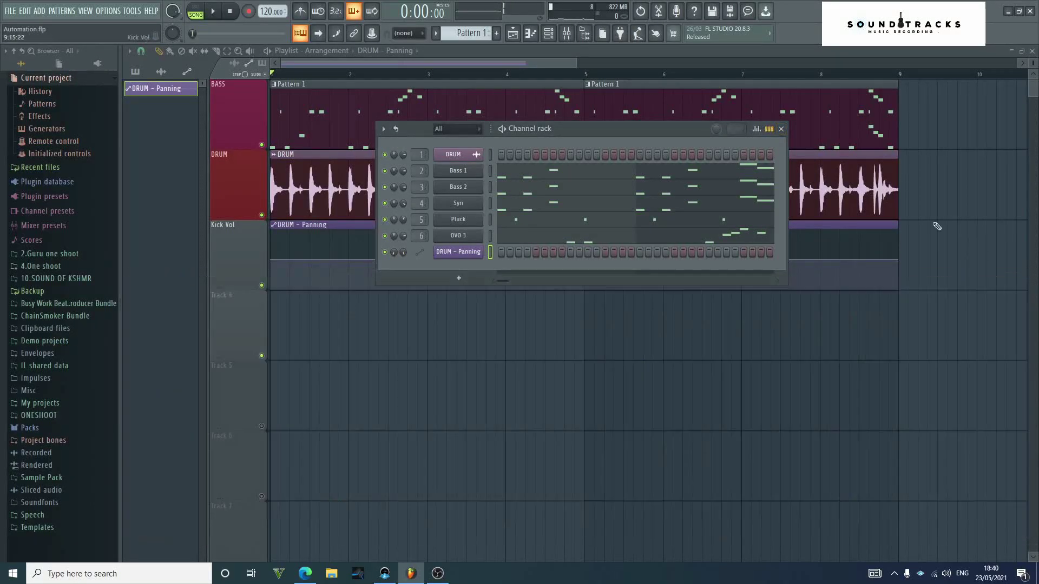
left_click(781, 129)
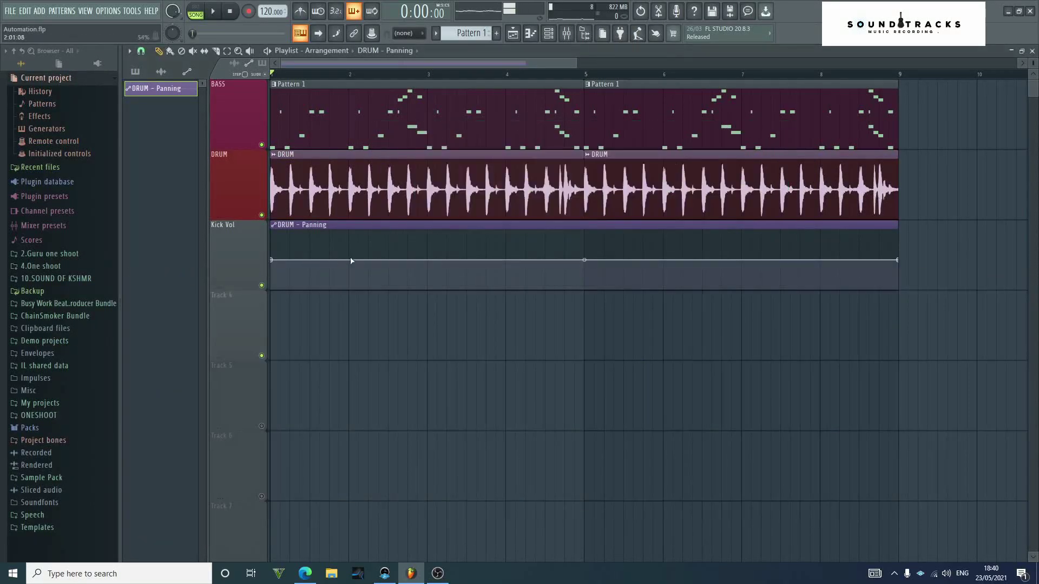
Shape the DRUM panning clip into four full-range triangles across bars 1 to 4, centred from bar 5 and ending at bar 9
left_click_drag(342, 262, 312, 232)
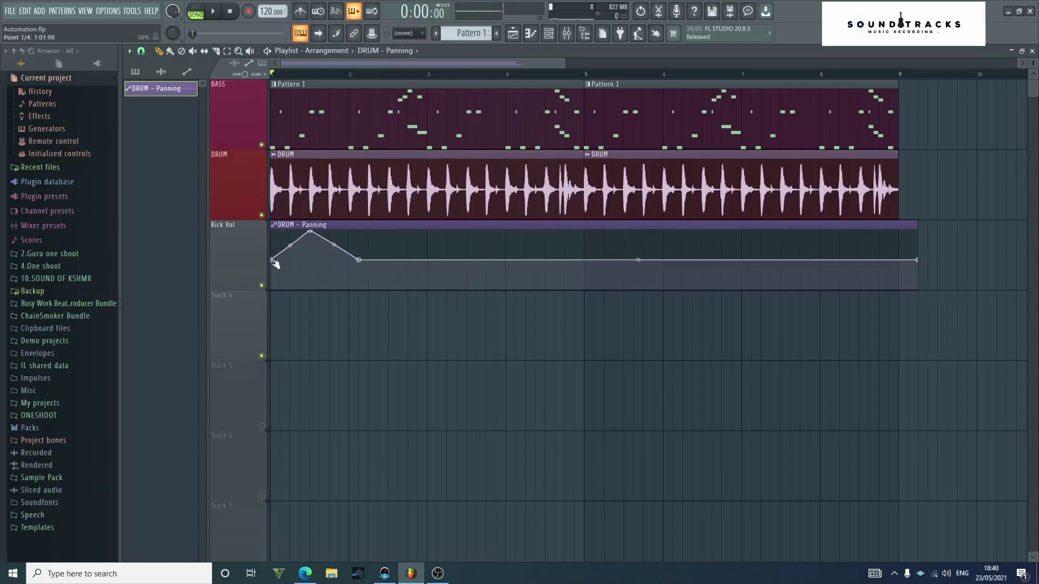
left_click_drag(273, 261, 592, 261)
left_click(506, 237)
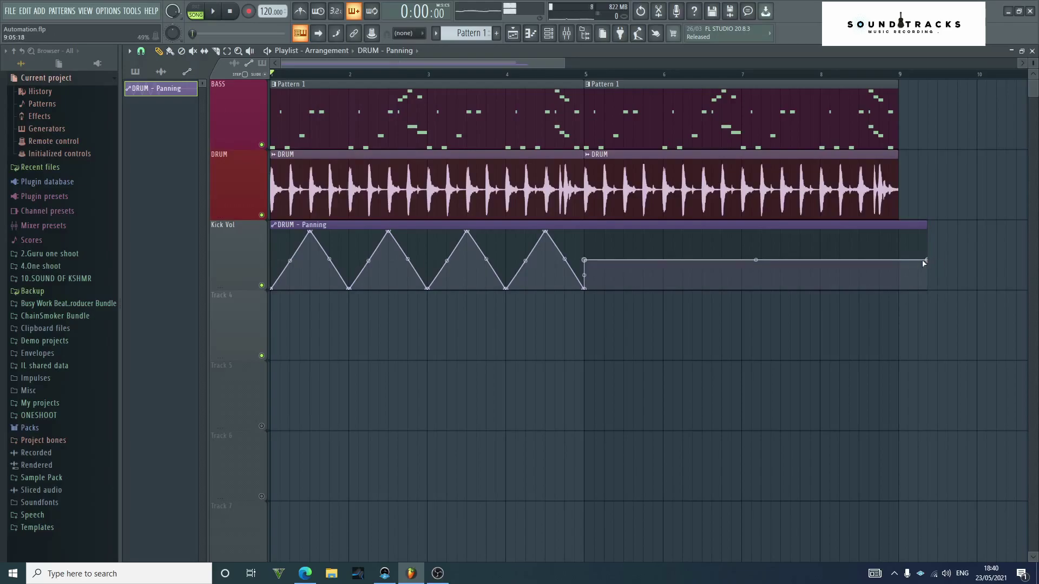
left_click_drag(929, 261, 898, 261)
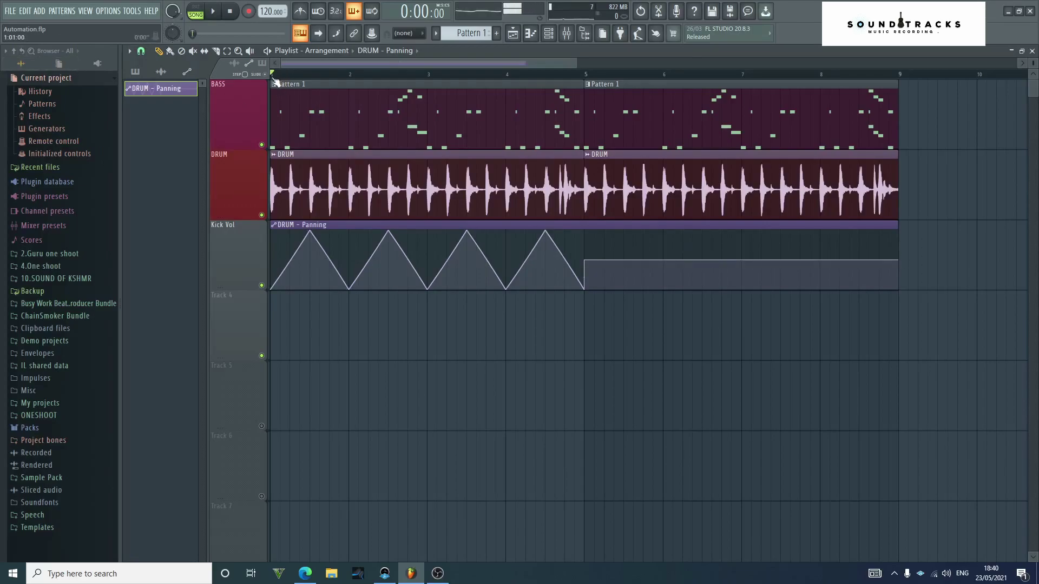
Play the song to hear the DRUM panning automation, and again with the mixer open to watch the pan knob move
key("space")
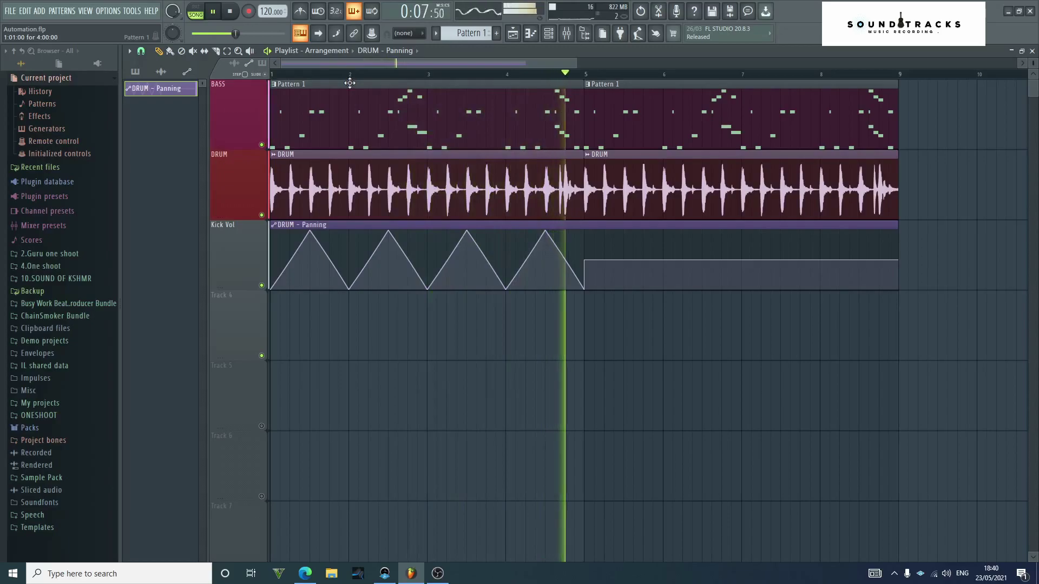
key("space")
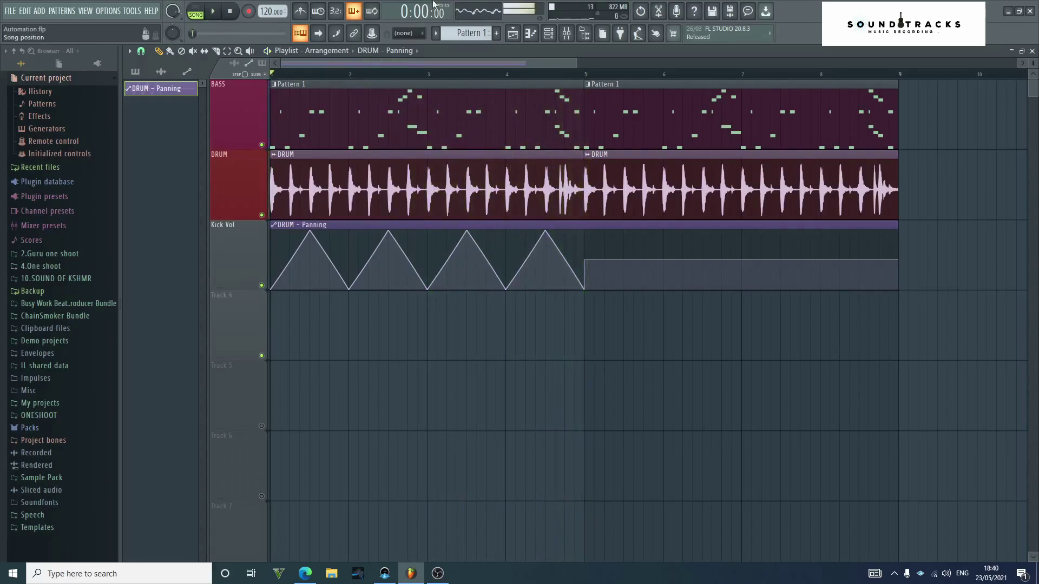
key("F6")
key("F9")
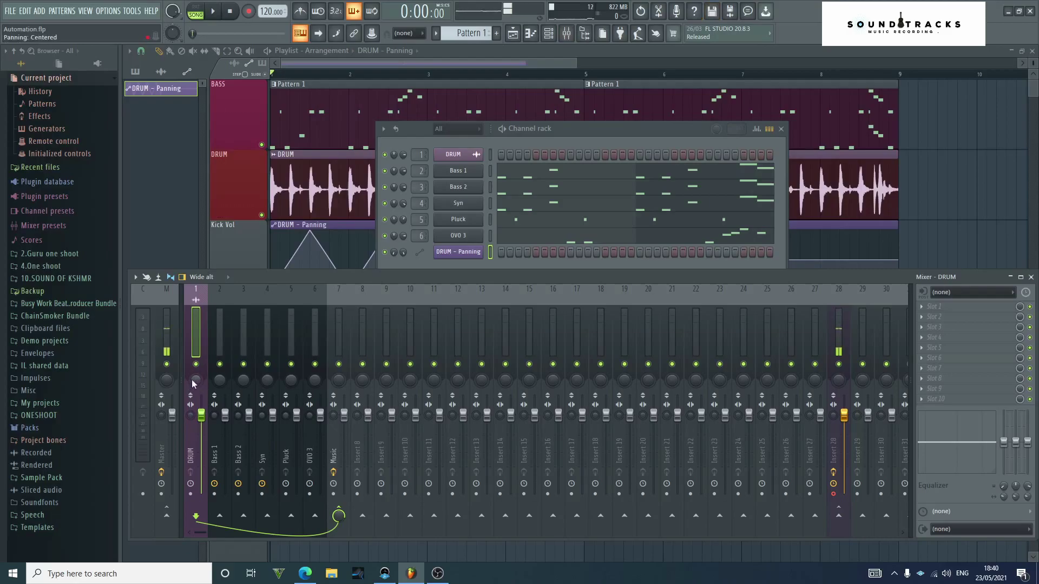
key("space")
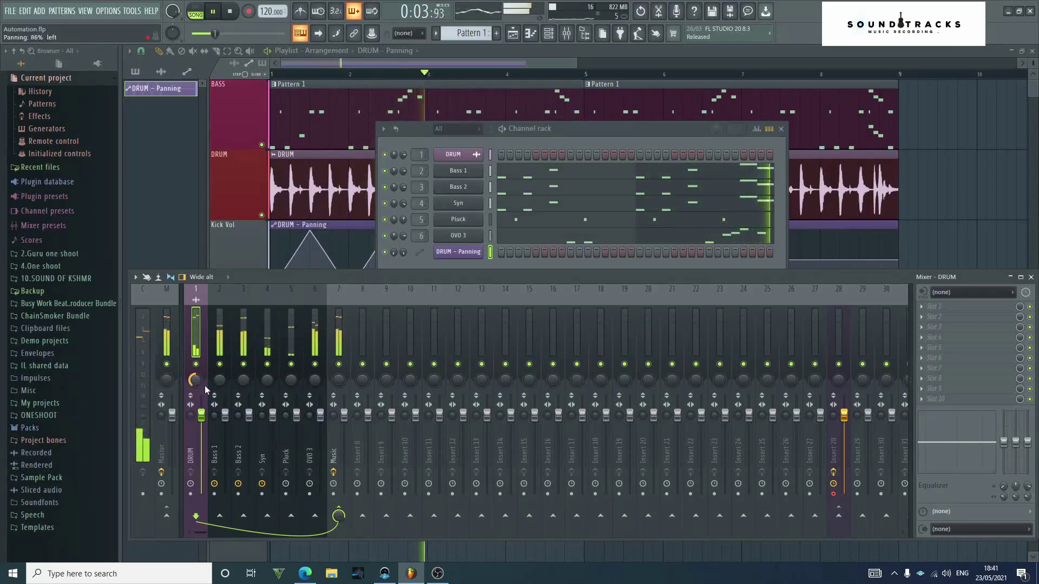
key("space")
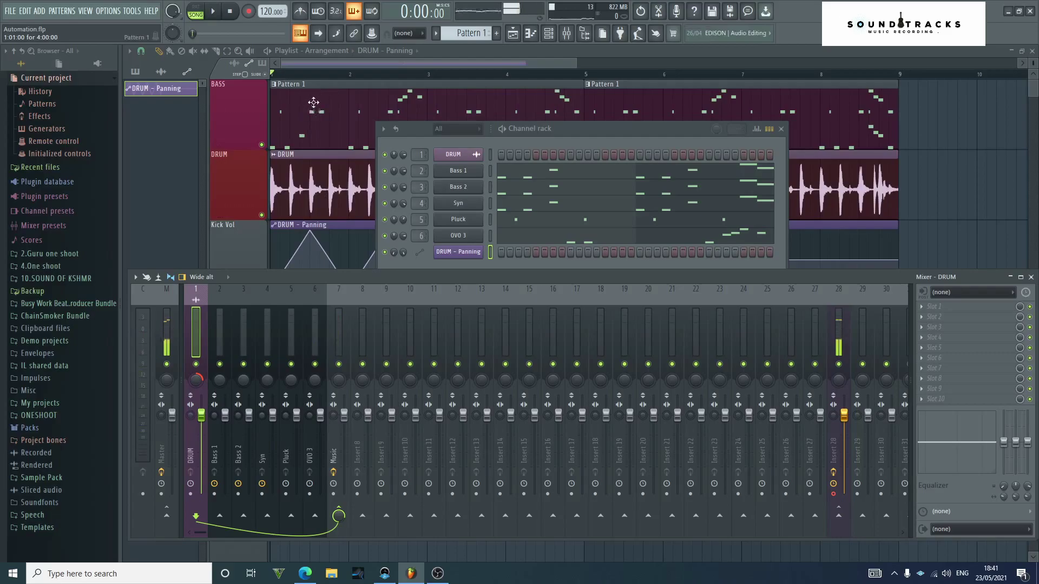
Select mixer tracks Bass 1 through OVO 3 and route them to Insert 8 only
key("F12")
left_click(548, 33)
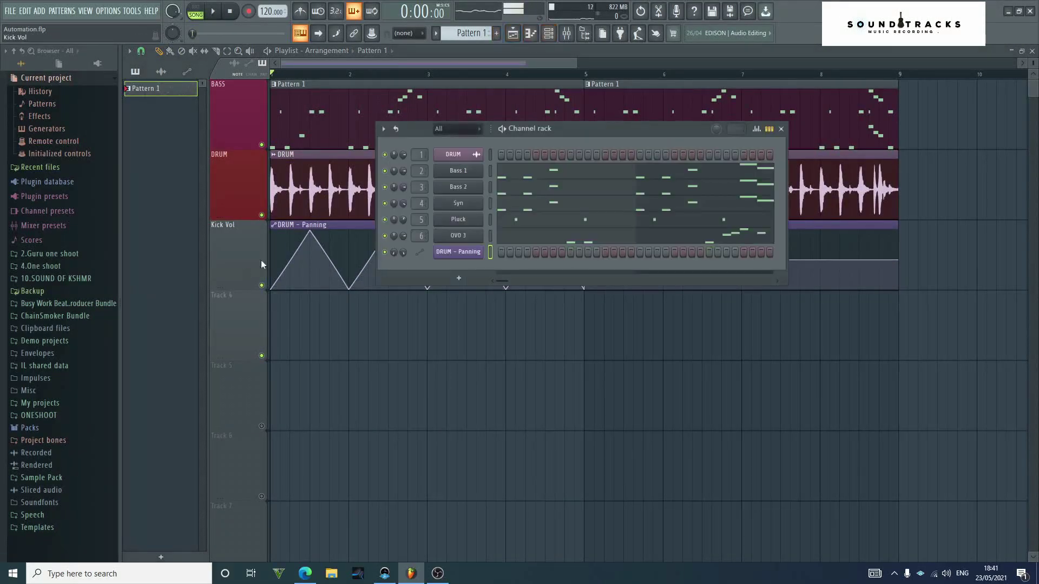
left_click(566, 34)
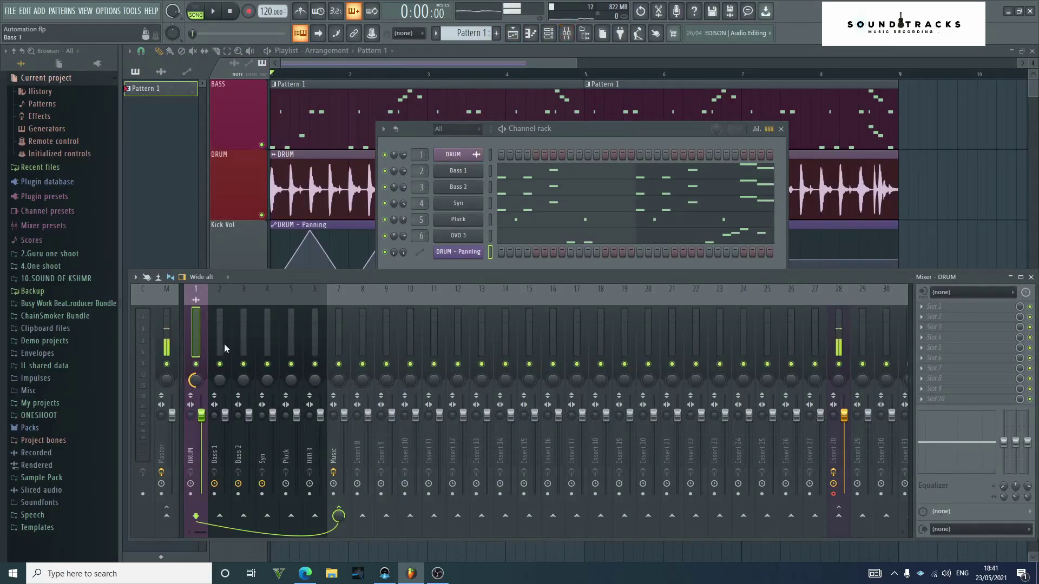
left_click_drag(229, 348, 275, 330)
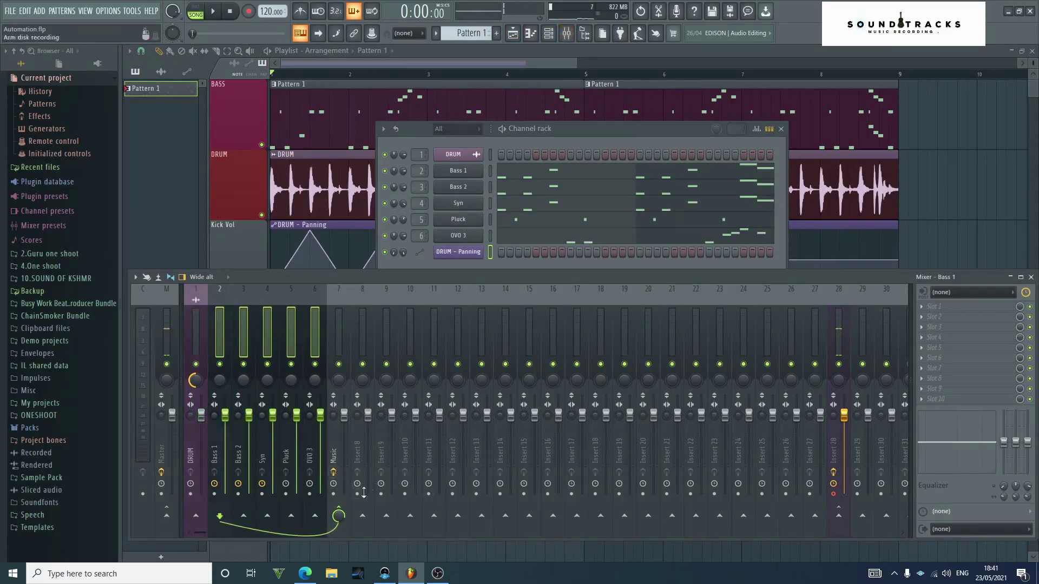
right_click(362, 516)
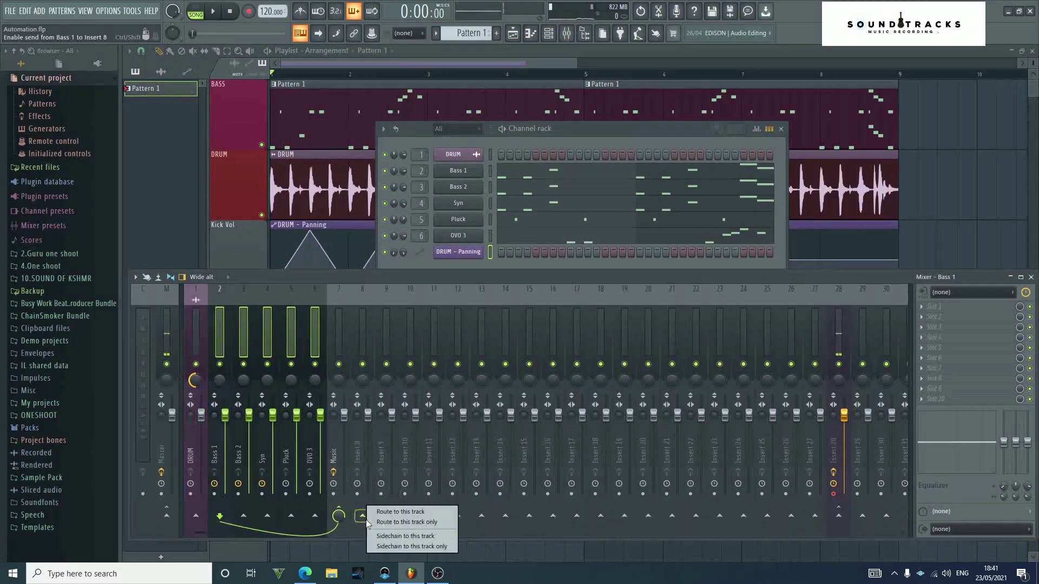
left_click(415, 522)
Route Insert 8 to the Music track instead of the master, audition briefly, and move the insert before the Music track
left_click(365, 510)
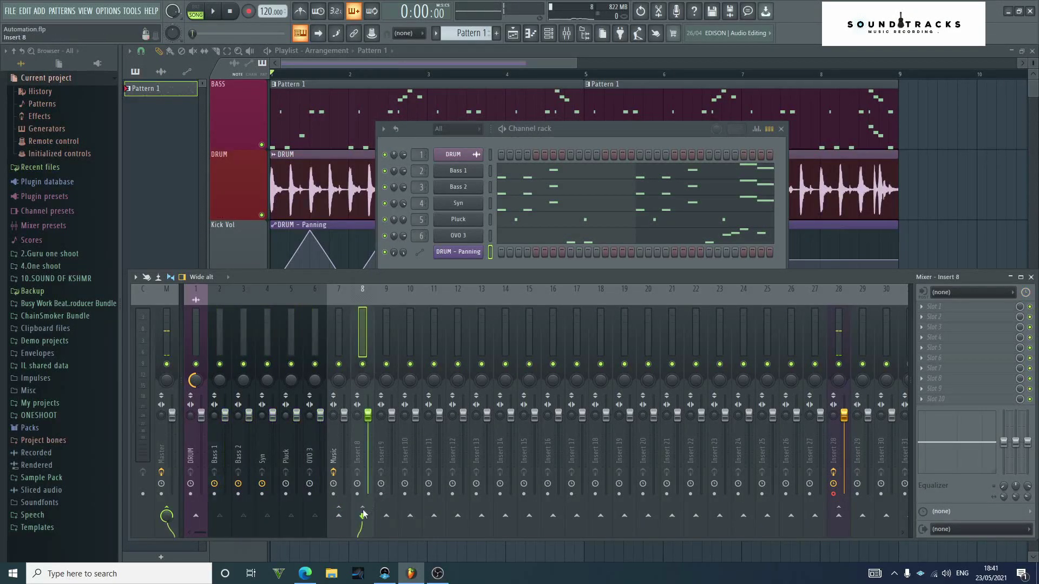
left_click(168, 514)
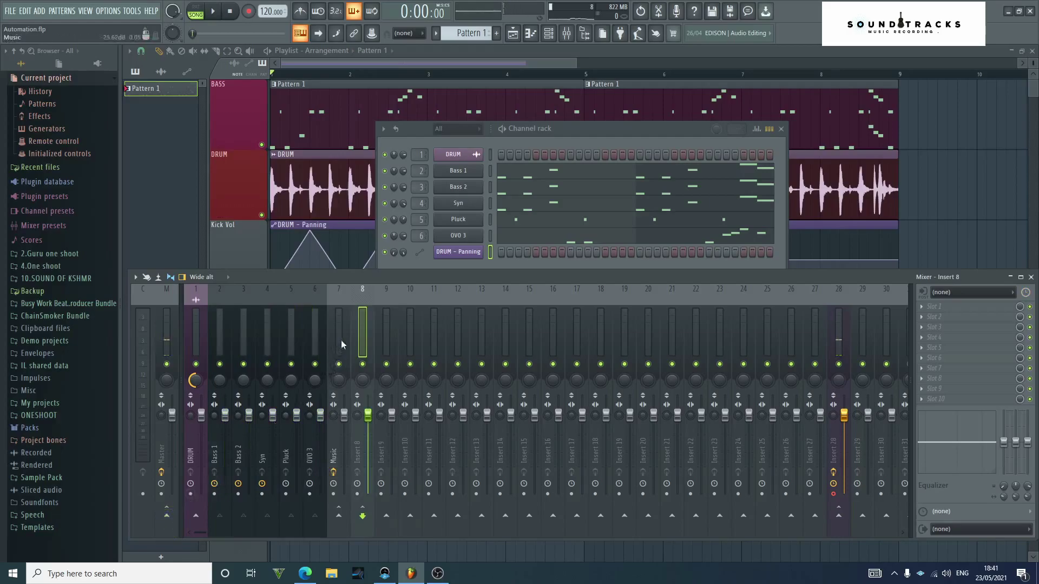
left_click(338, 517)
key("space")
key("space")
key("alt+Left")
Rename mixer Insert 7 as Melody
right_click(346, 342)
left_click(391, 270)
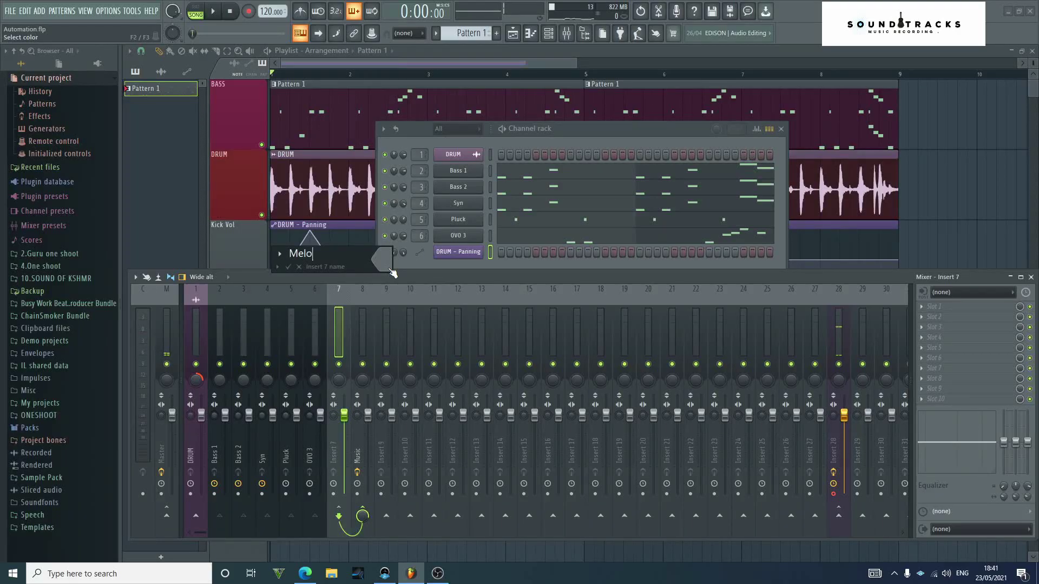
key("Return")
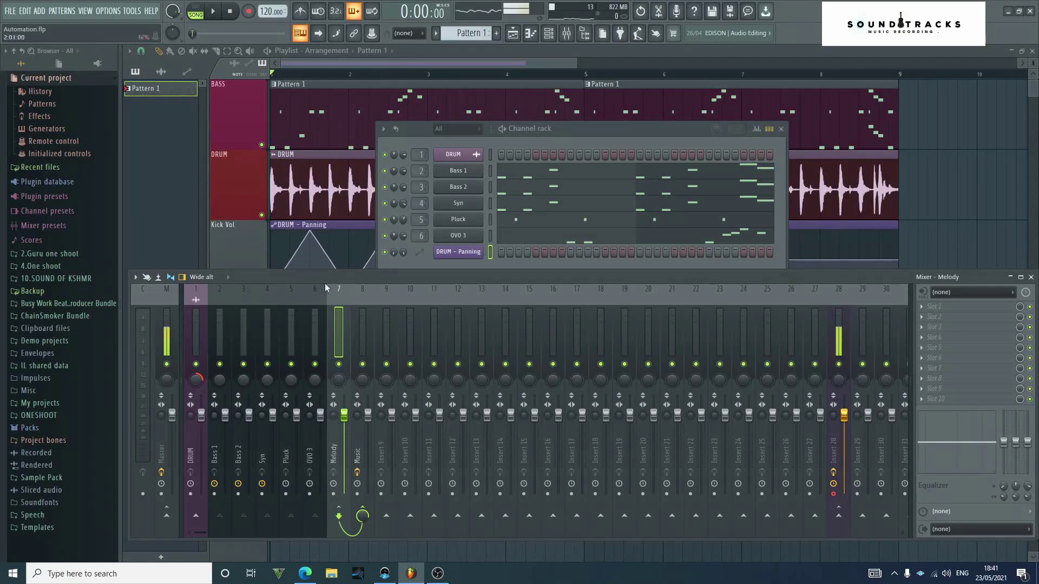
Create an automation clip for the Melody mixer track's panning and close the windows covering the playlist
right_click(340, 382)
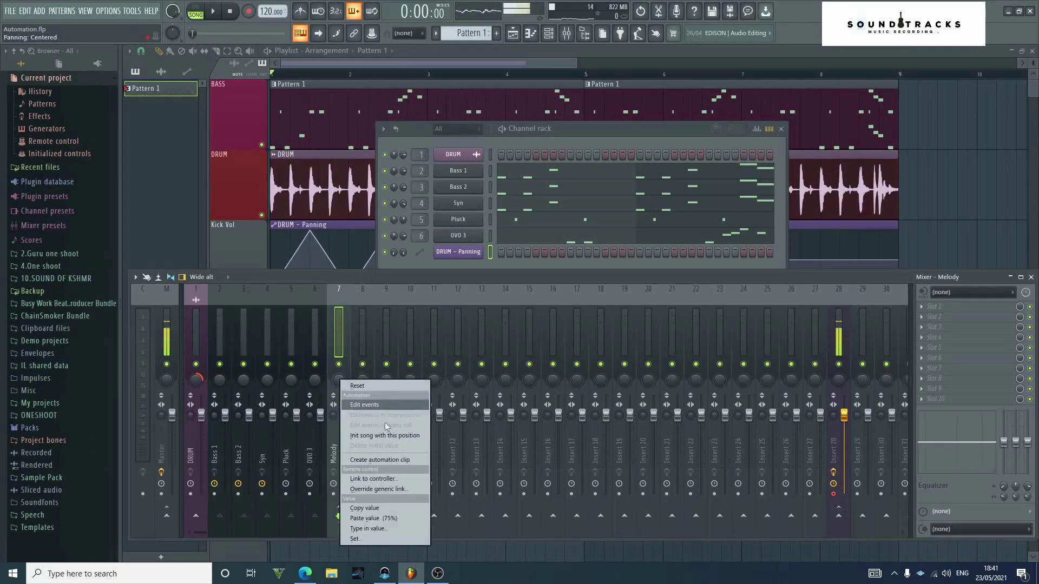
left_click(397, 460)
left_click(1021, 278)
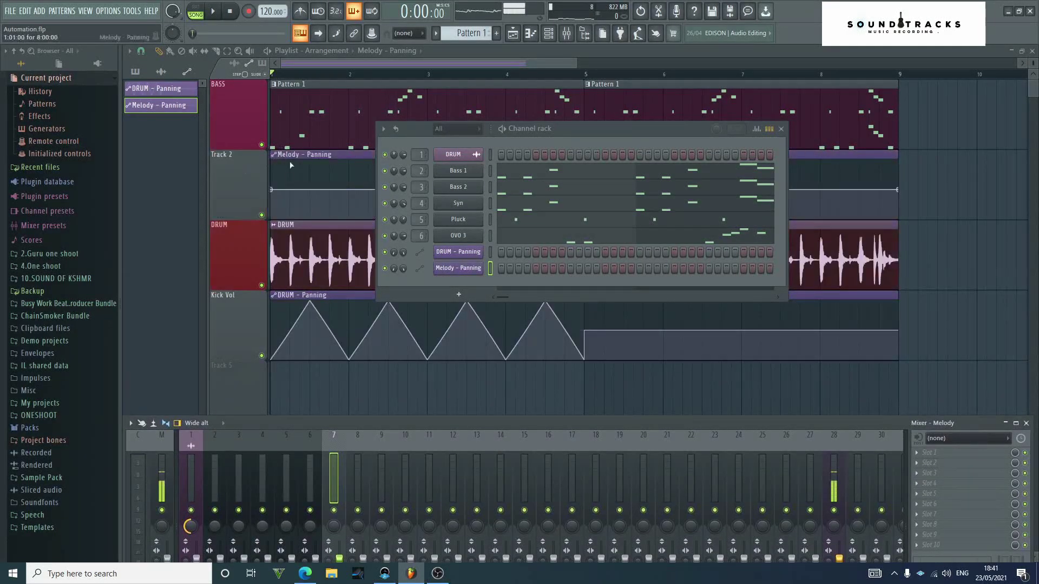
key("F12")
Rename playlist Track 2, which holds the Melody panning clip, as Bass
right_click(234, 152)
left_click(303, 156)
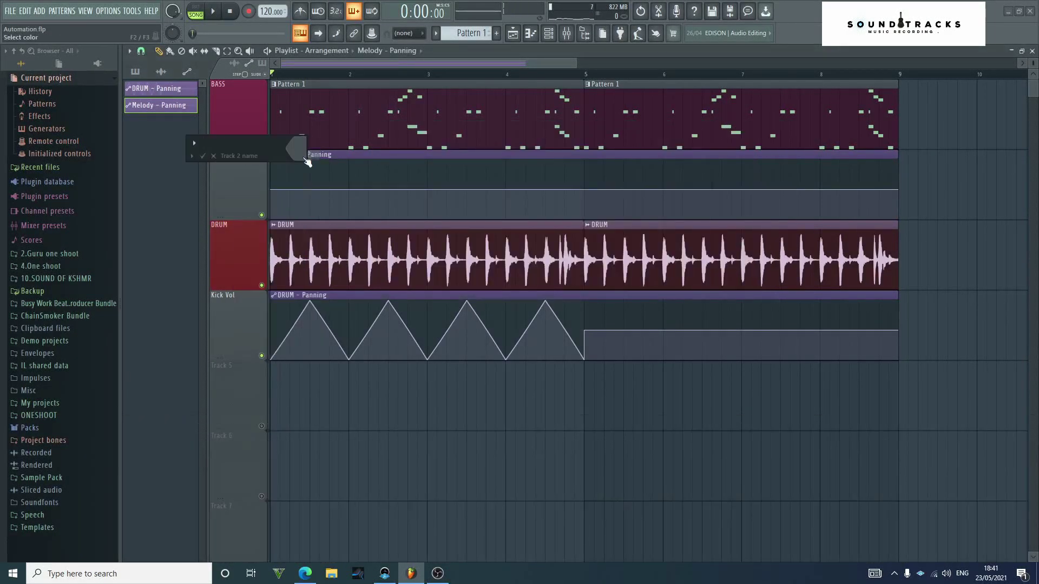
key("Return")
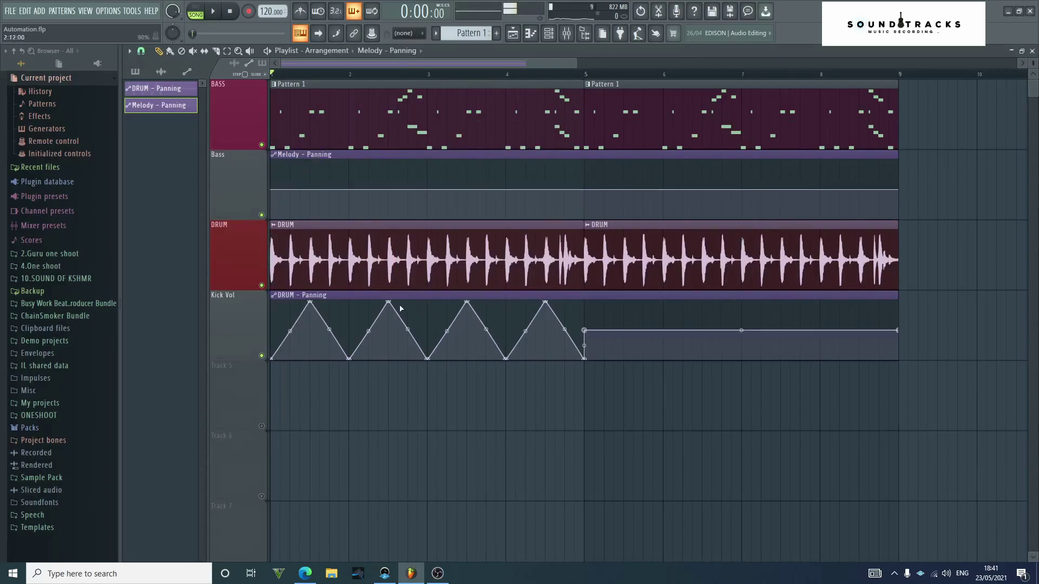
Copy the envelope state of the DRUM - Panning automation clip and close its settings
left_click(572, 296)
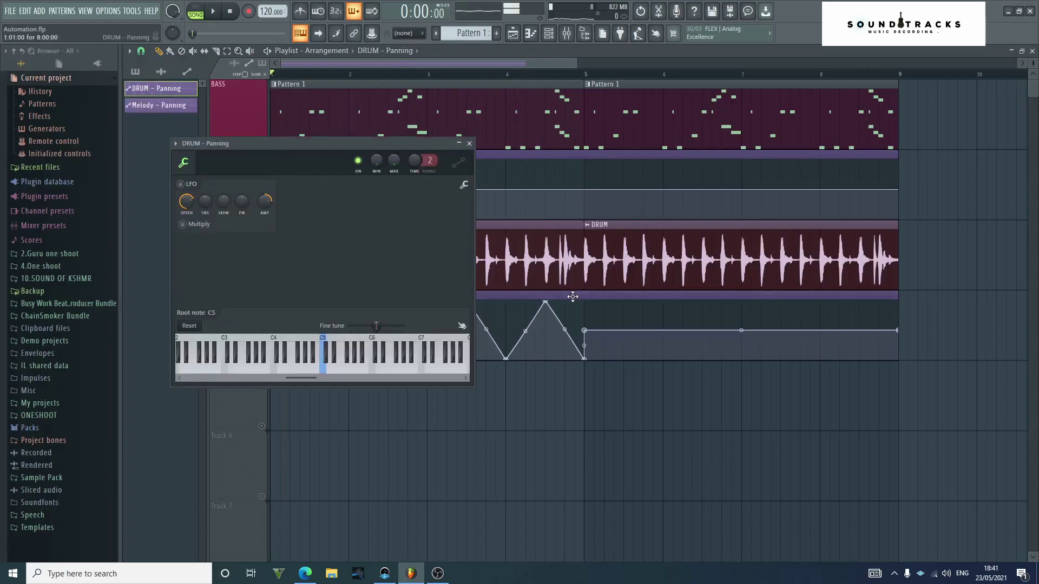
left_click(464, 184)
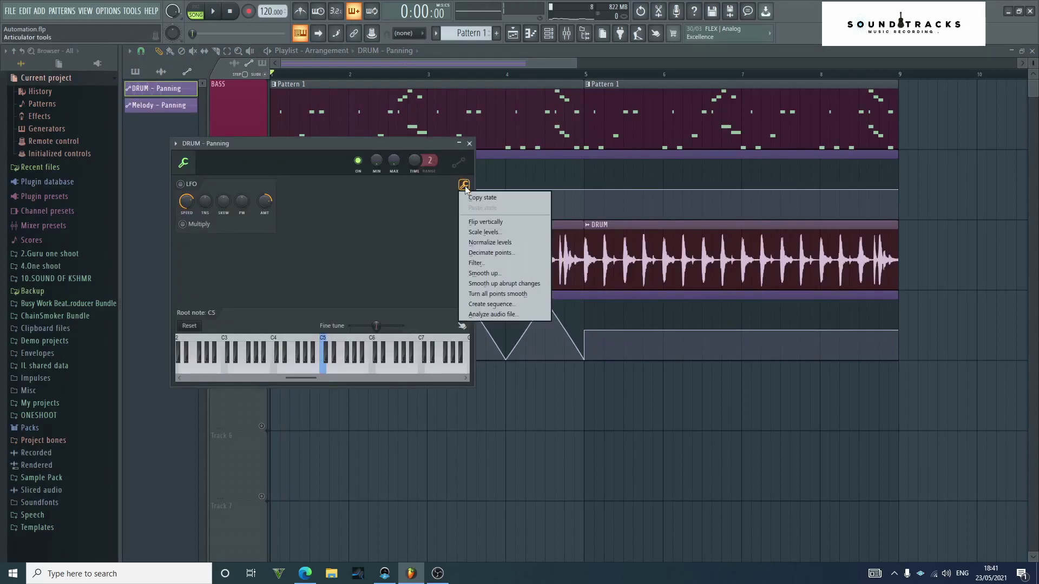
left_click(476, 193)
left_click(469, 144)
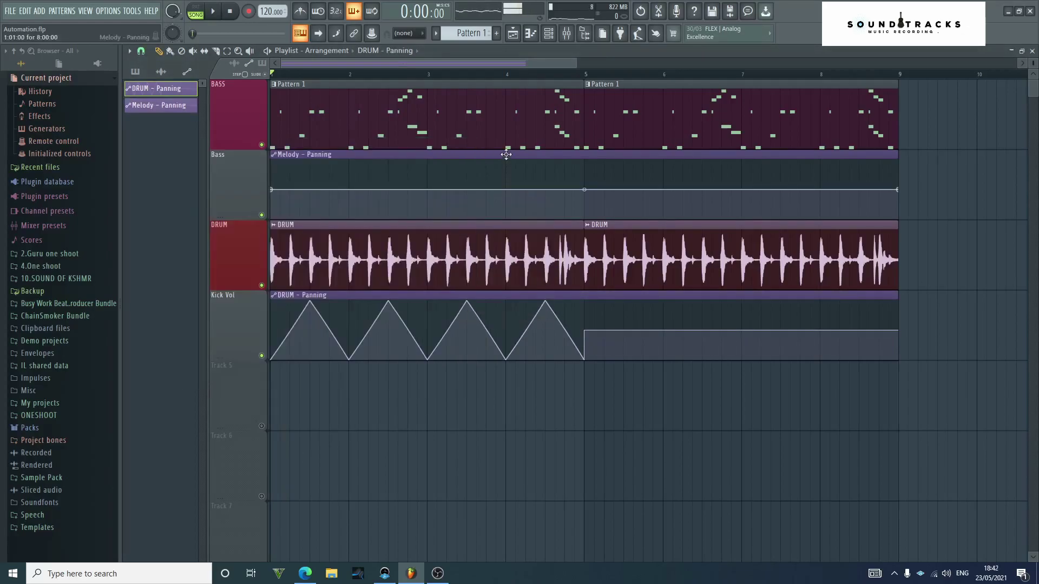
Paste the copied envelope state into the Melody - Panning automation clip, close its settings and audition the song
left_click(506, 155)
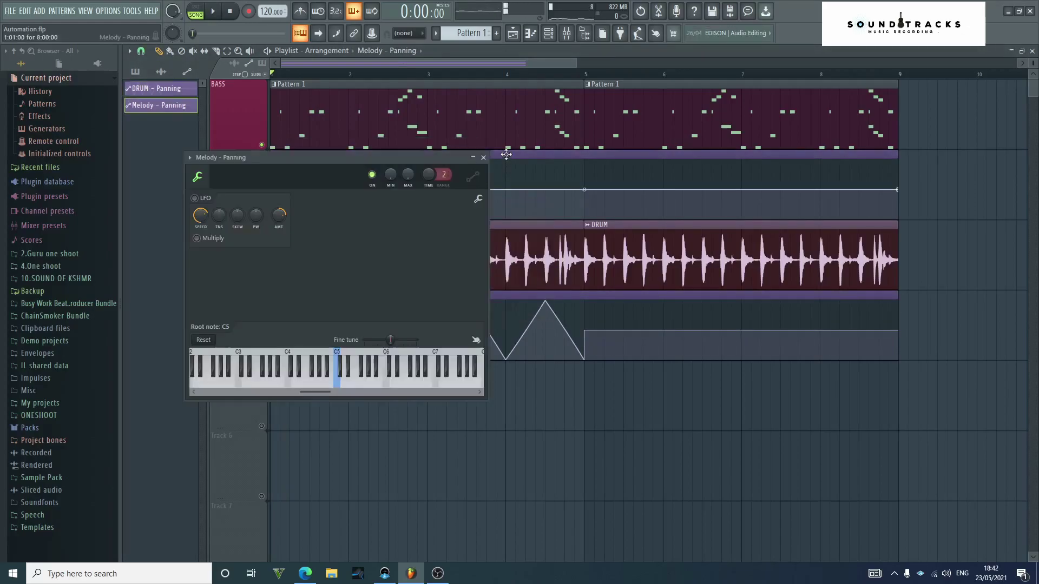
left_click(479, 199)
left_click(501, 220)
left_click(481, 157)
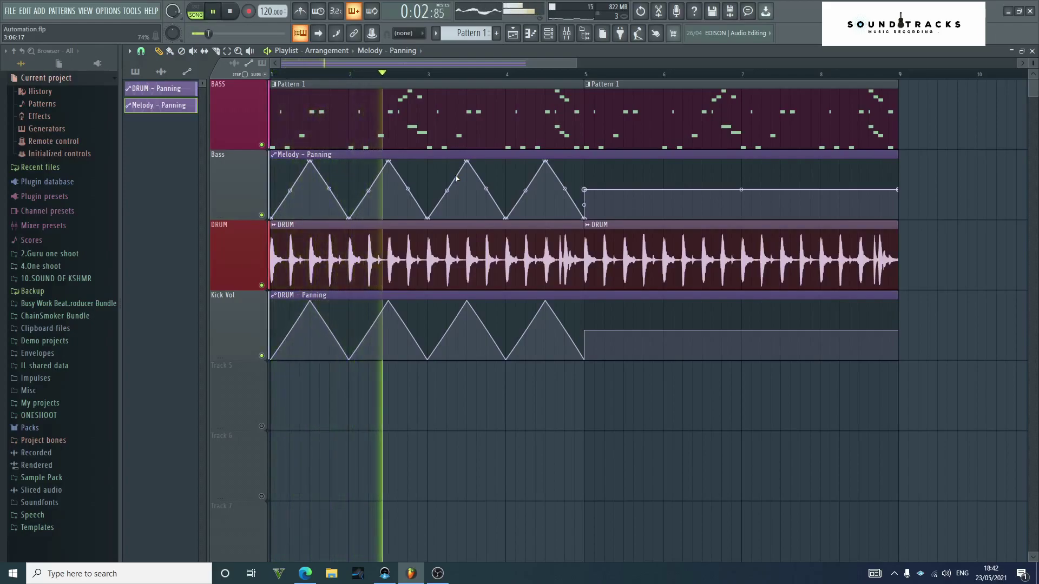
key("space")
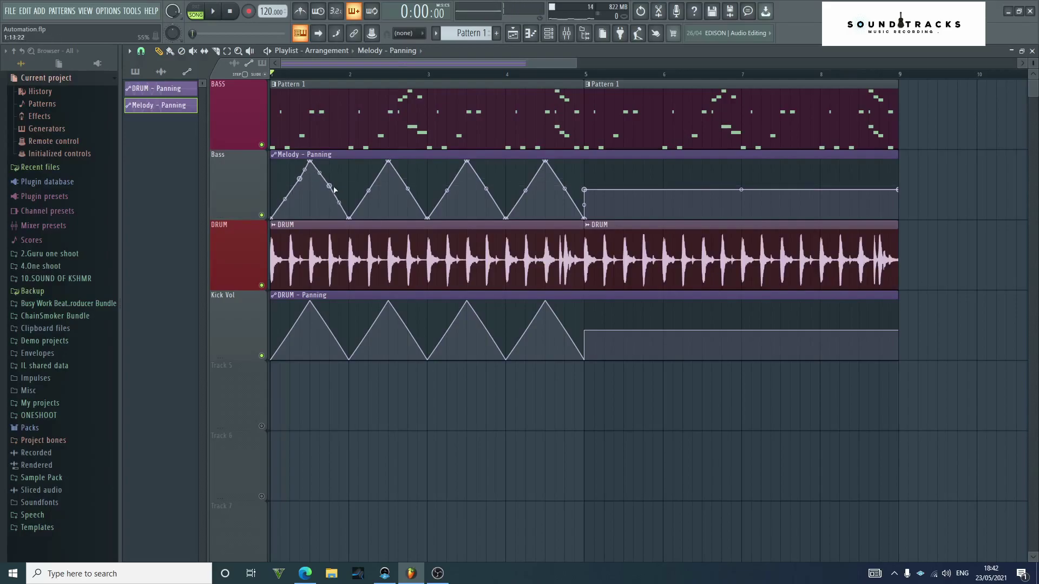
Reset the curve tension on both slopes of the first peak in the Melody - Panning clip
right_click(331, 186)
left_click(349, 196)
right_click(300, 181)
left_click(324, 195)
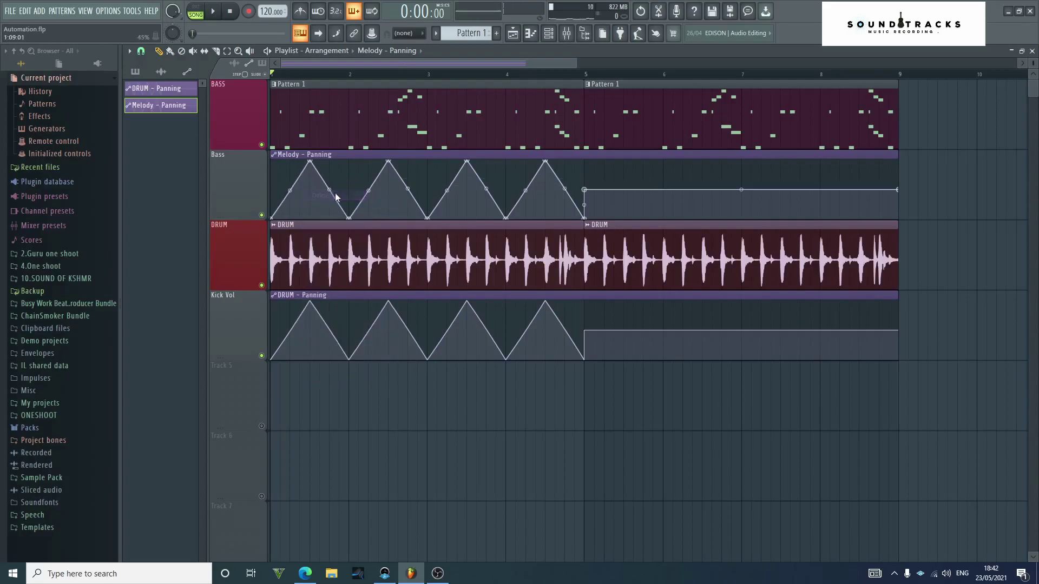
Try the Stairs curve mode with changed tension on the Melody - Panning clip's first rise, audition it and undo the change
right_click(311, 162)
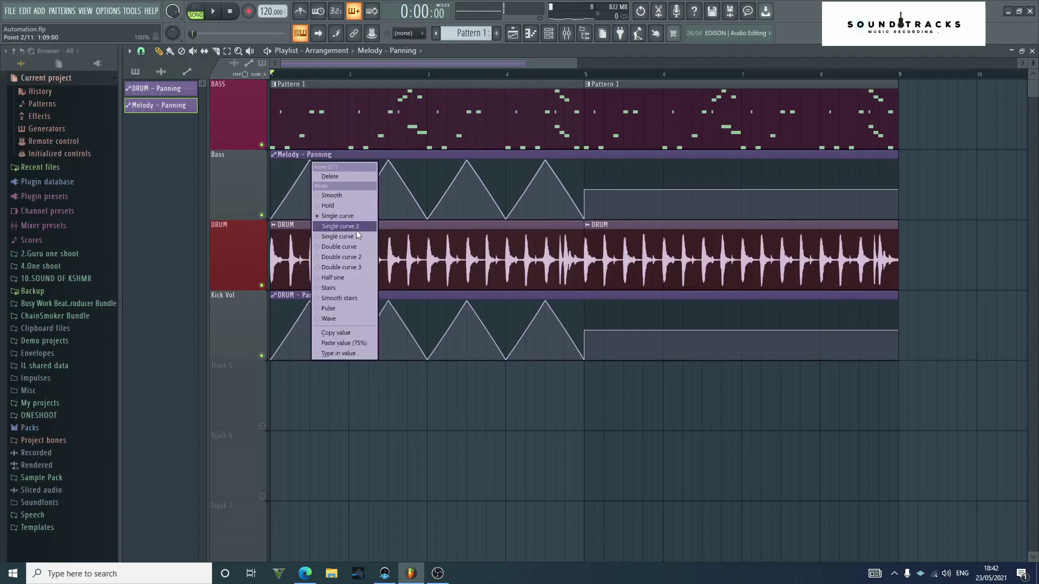
left_click(353, 289)
left_click_drag(290, 189, 290, 163)
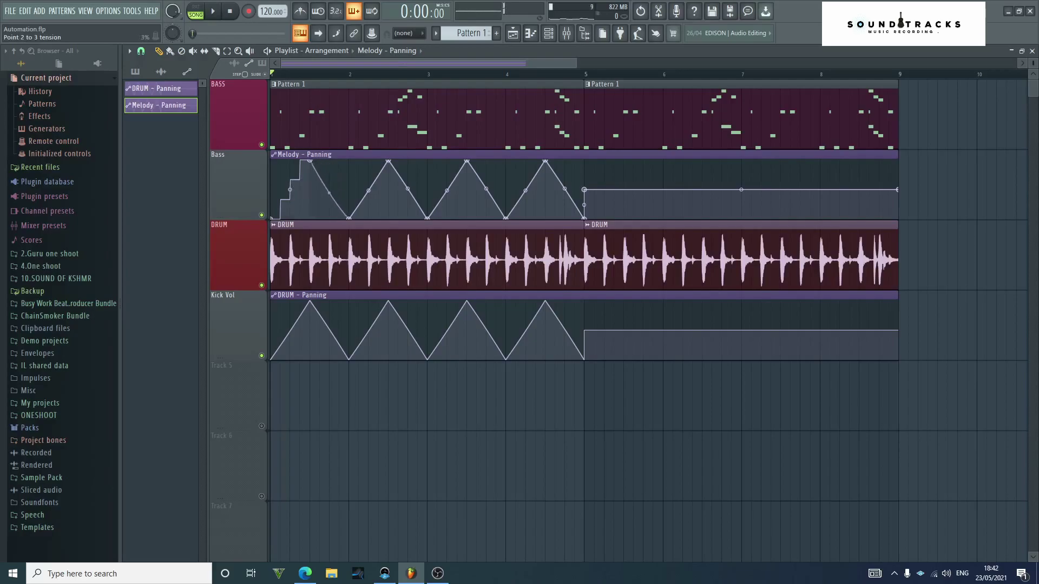
key("space")
key("space")
key("ctrl+z")
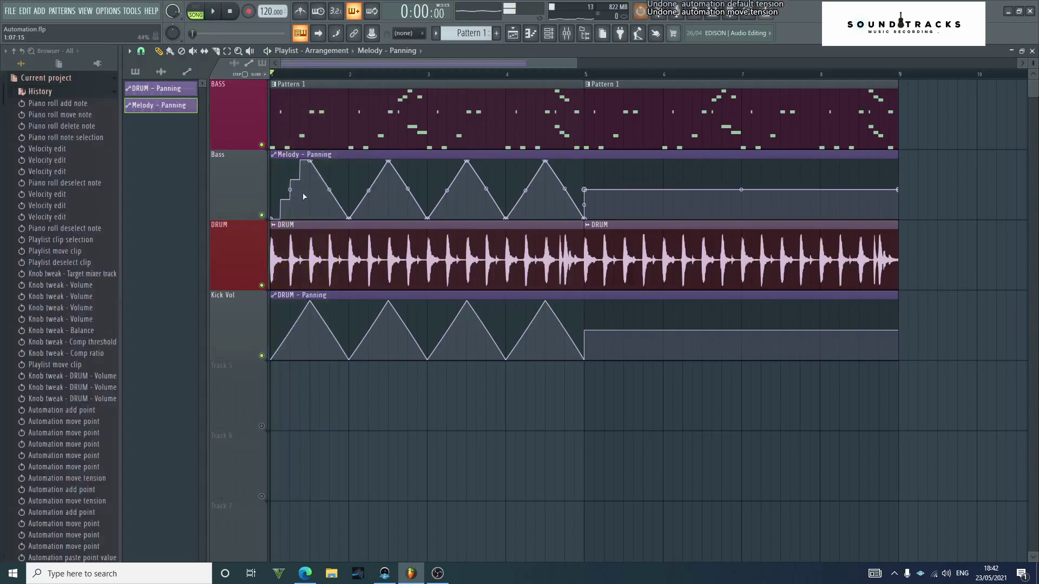
Show the mixer, select the Music track and load Fruity Parametric EQ 2 into effect slot 2
left_click(567, 33)
left_click_drag(592, 424, 595, 184)
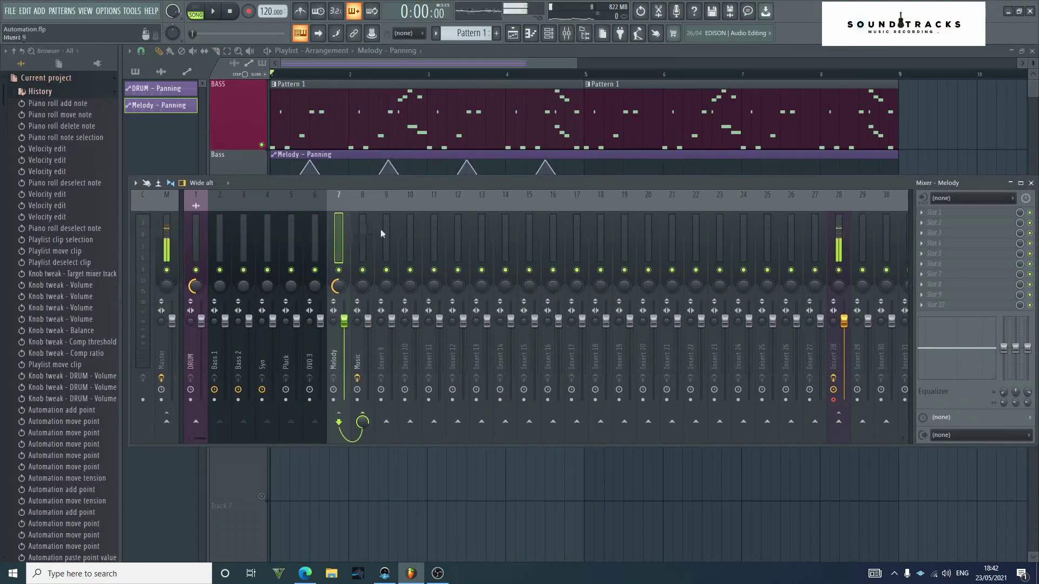
left_click(361, 238)
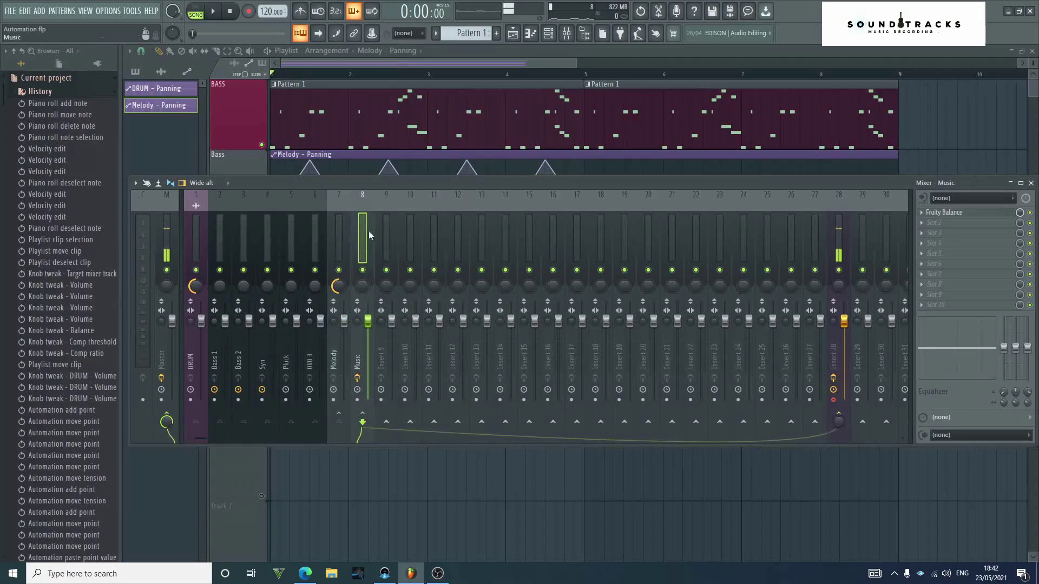
left_click(926, 228)
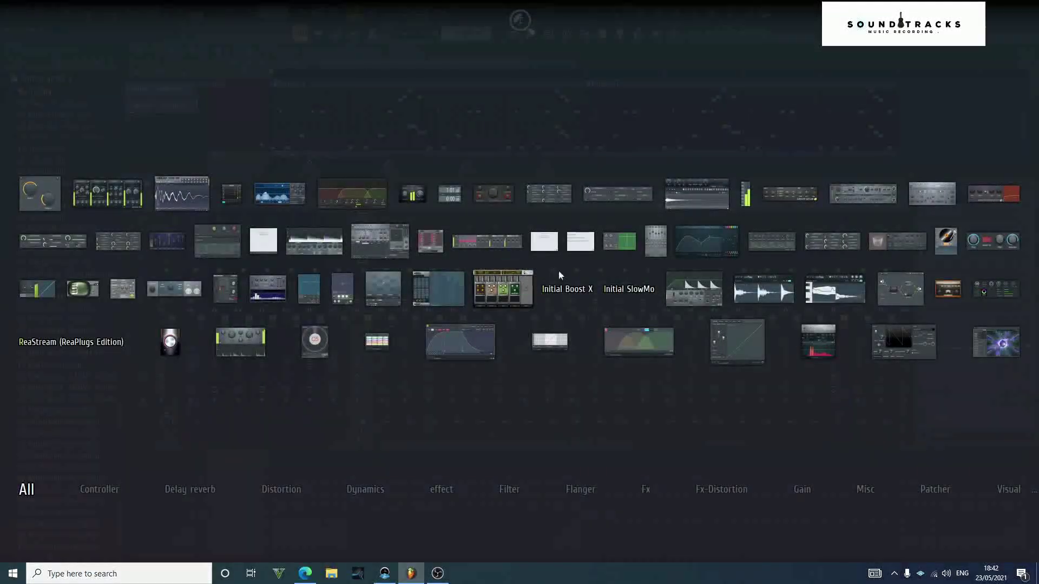
left_click(705, 251)
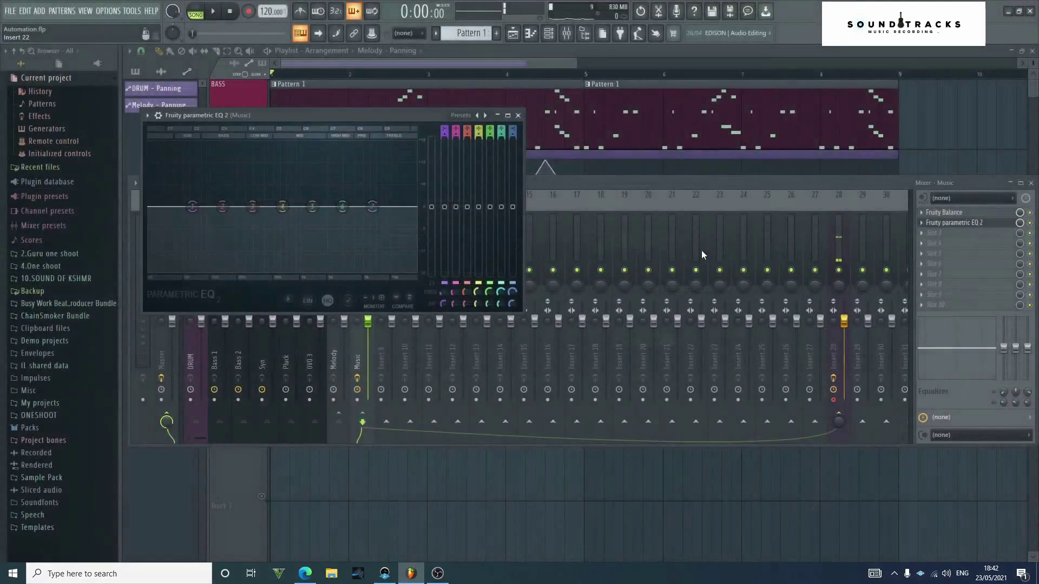
Try EQ band 7 as a high-pass filter at about 119 Hz
right_click(373, 206)
mouse_move(402, 238)
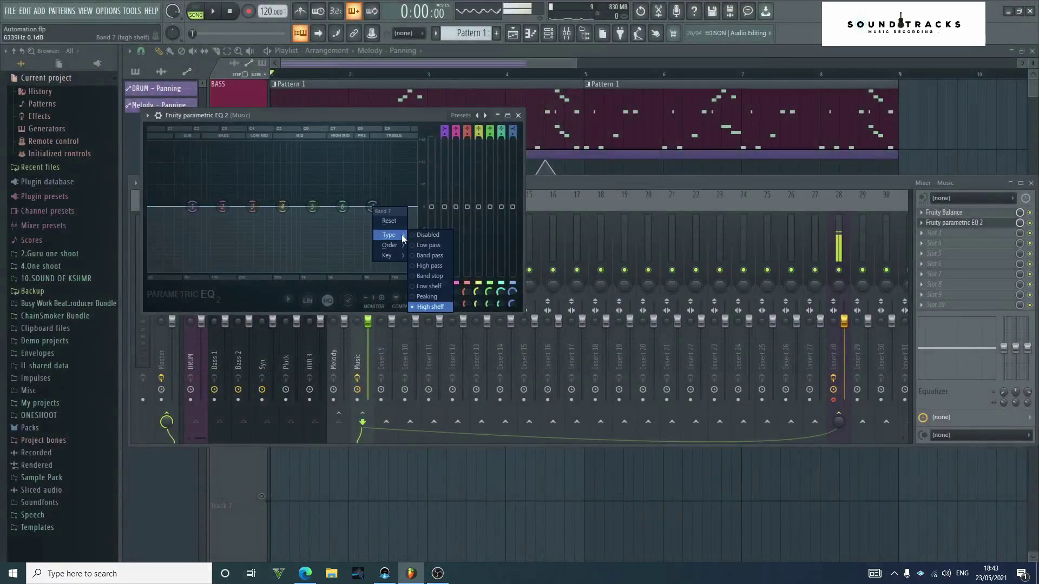
left_click(443, 266)
left_click_drag(372, 206, 216, 206)
right_click(217, 206)
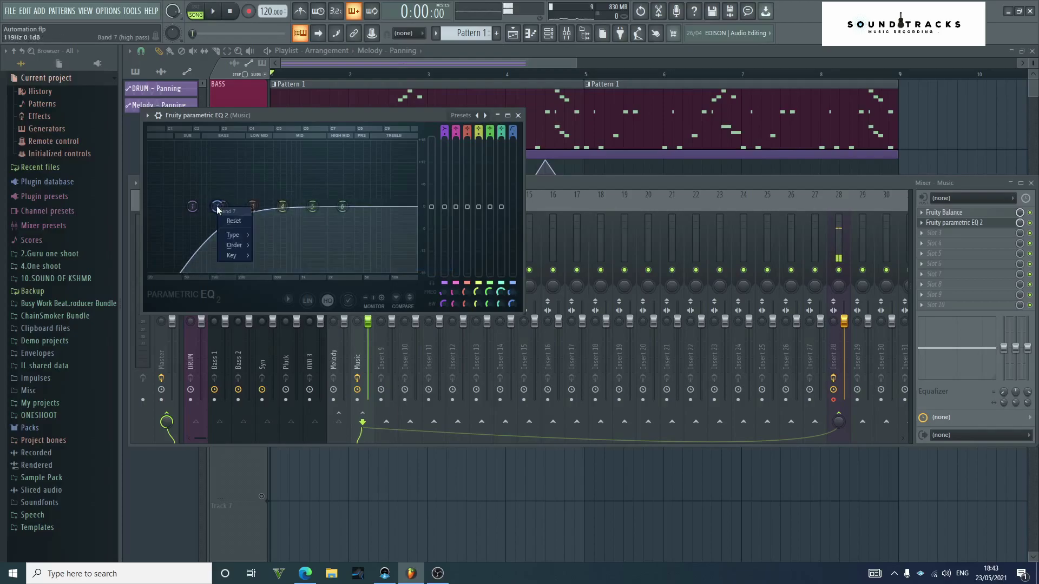
left_click(217, 207)
Change EQ band 7 to a low-pass filter at about 199 Hz and audition it
right_click(216, 207)
mouse_move(239, 237)
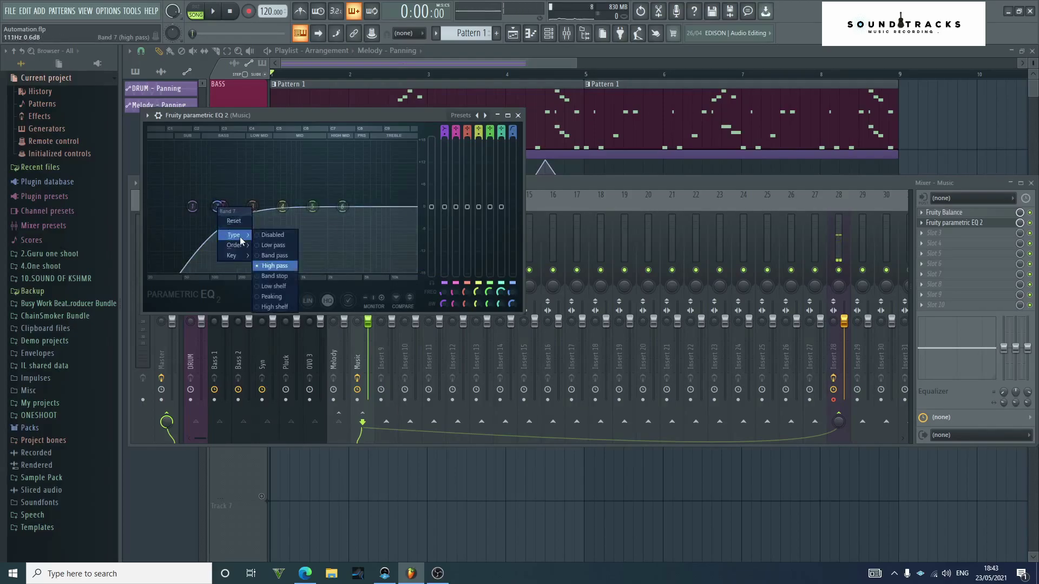
left_click(288, 247)
left_click_drag(217, 206, 238, 206)
key("space")
key("space")
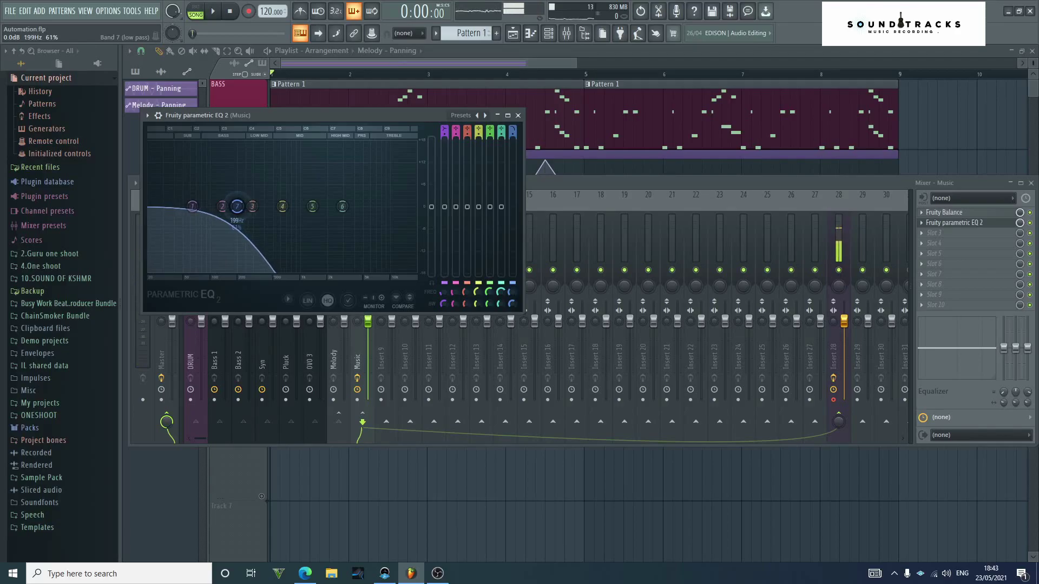
Create an automation clip for the Music EQ's band 7 frequency and enable playlist Track 5, which holds it
right_click(239, 207)
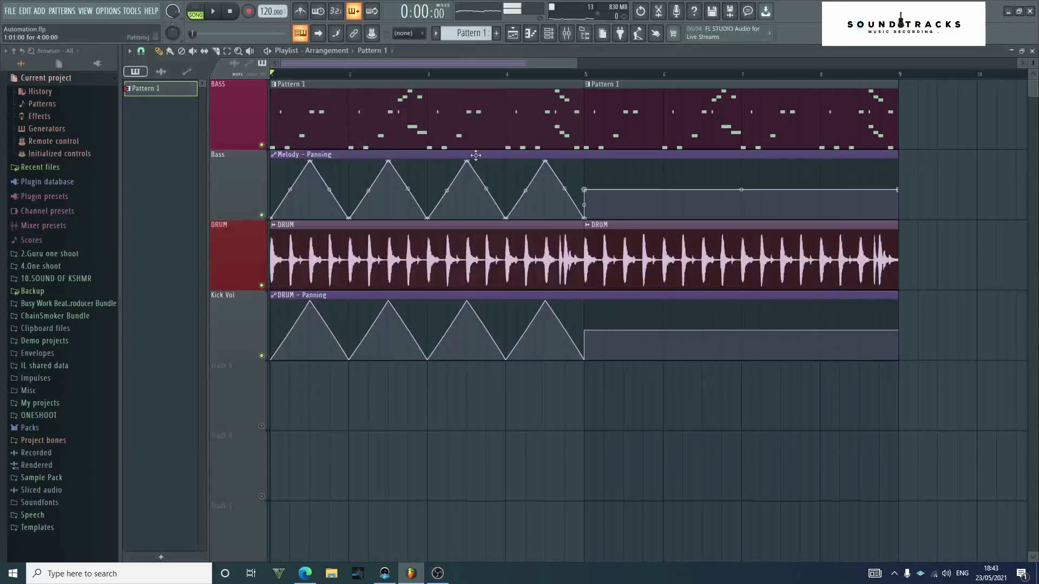
left_click(567, 33)
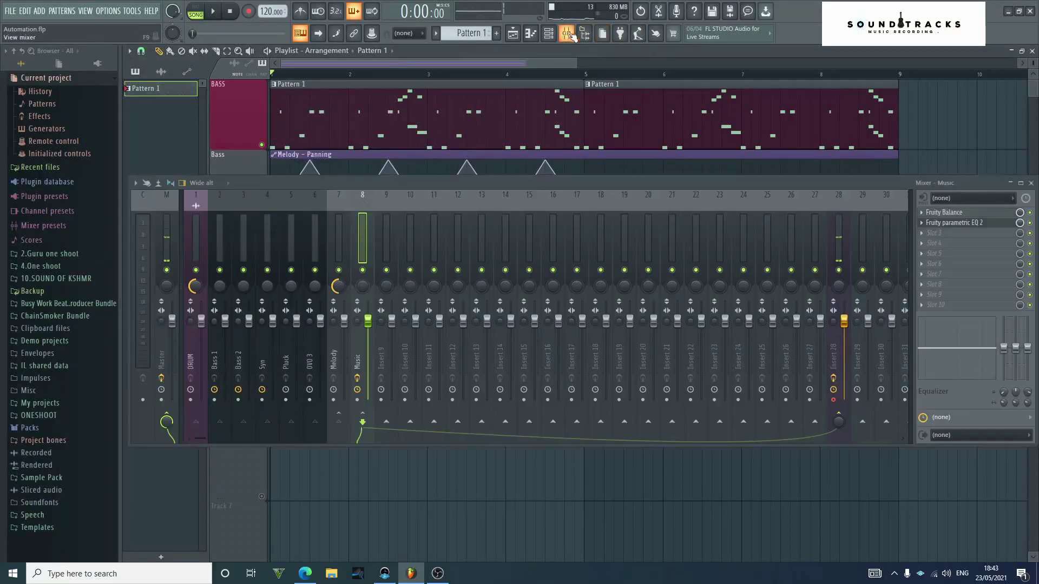
left_click(974, 224)
right_click(511, 295)
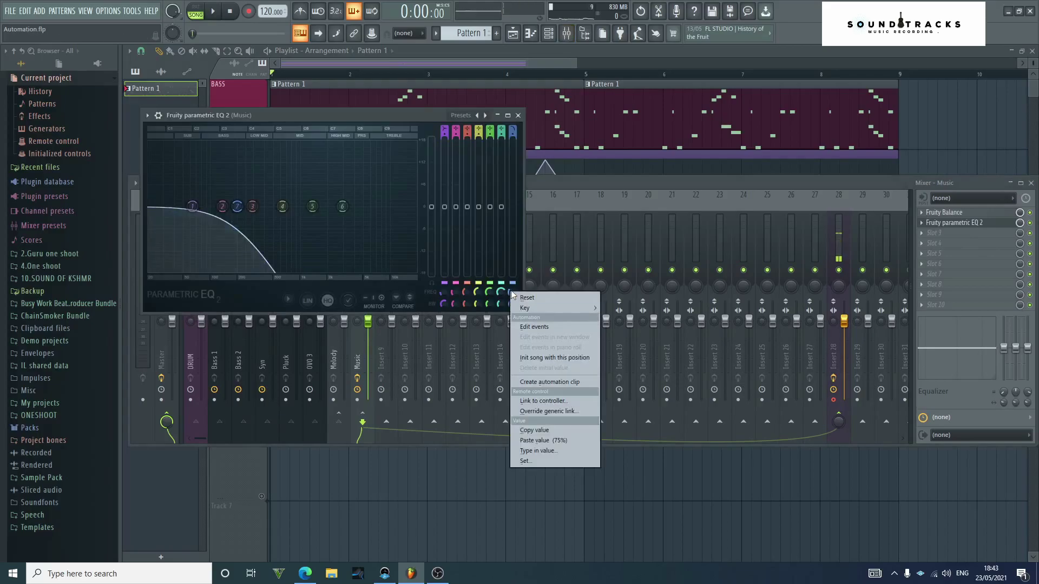
left_click(549, 382)
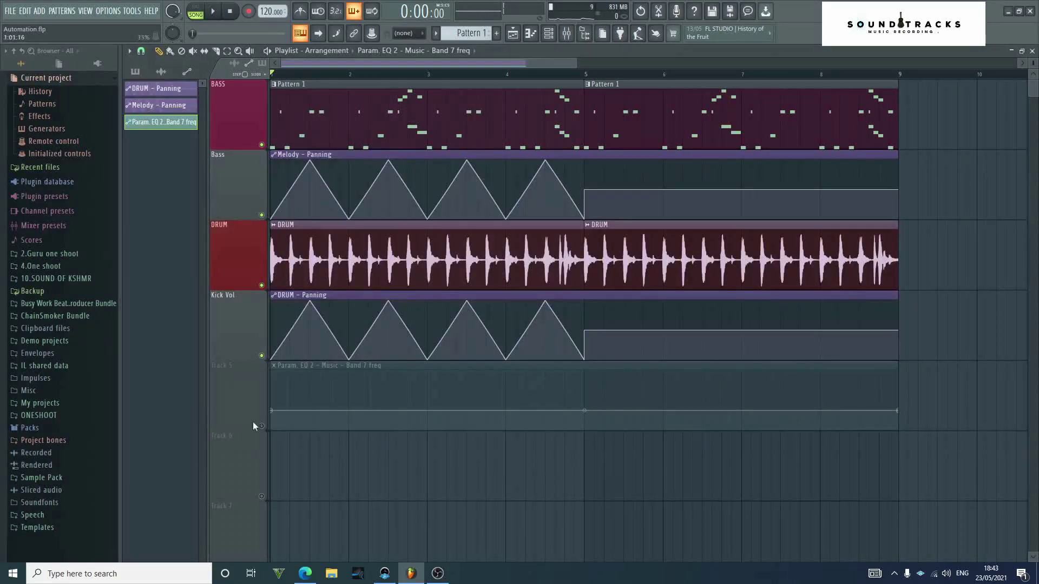
left_click(262, 427)
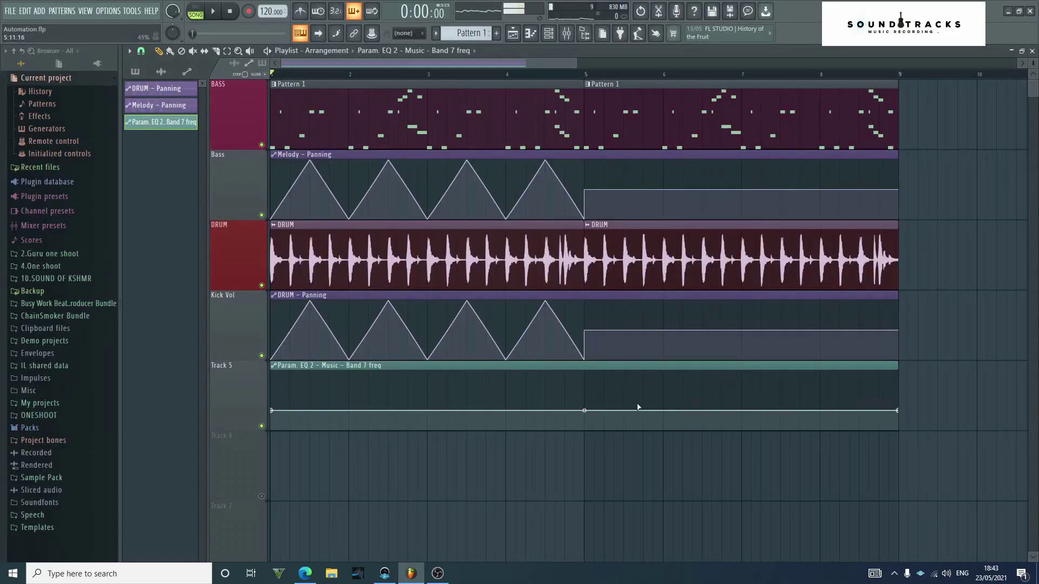
Raise the middle and end points of the Band 7 freq clip to the maximum and audition the sweep with the EQ open
left_click_drag(588, 407, 584, 371)
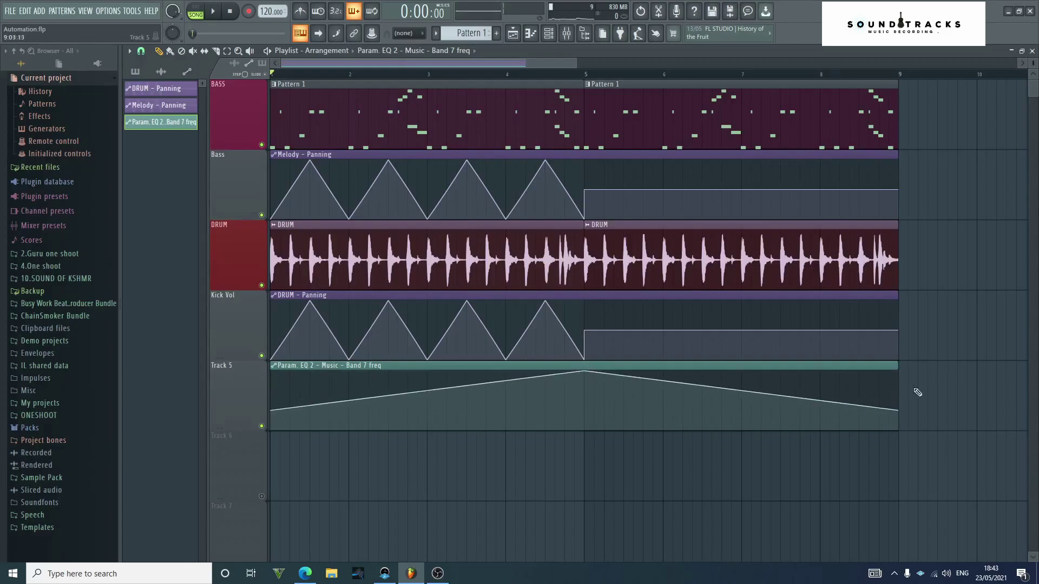
left_click_drag(906, 413, 908, 364)
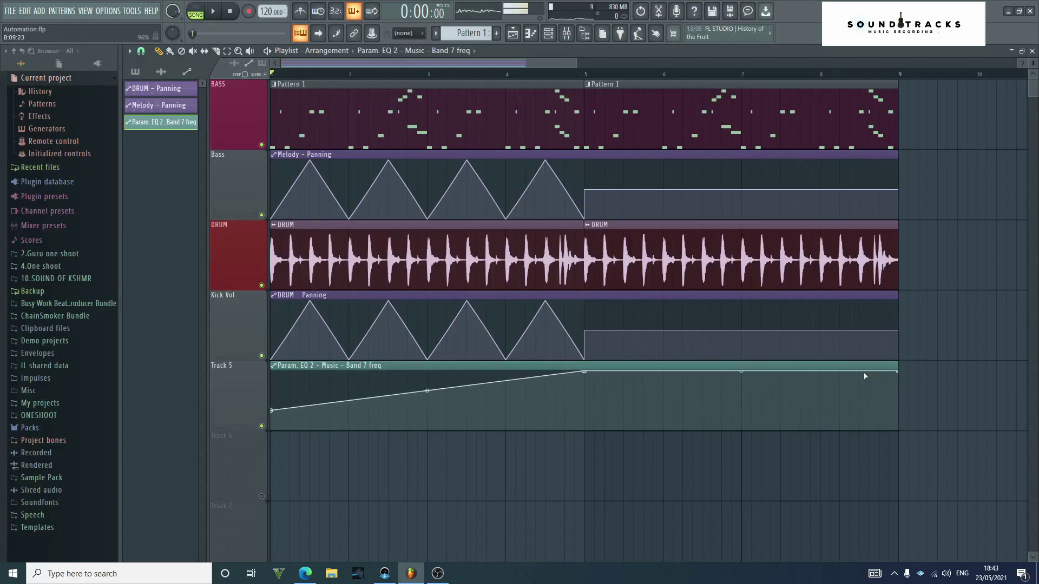
left_click(566, 34)
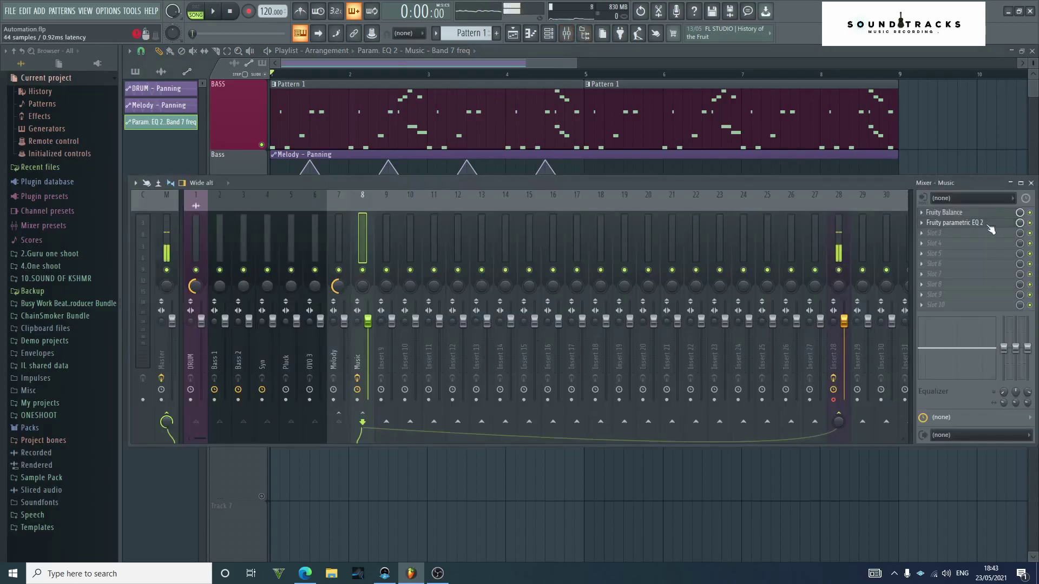
left_click(953, 222)
key("space")
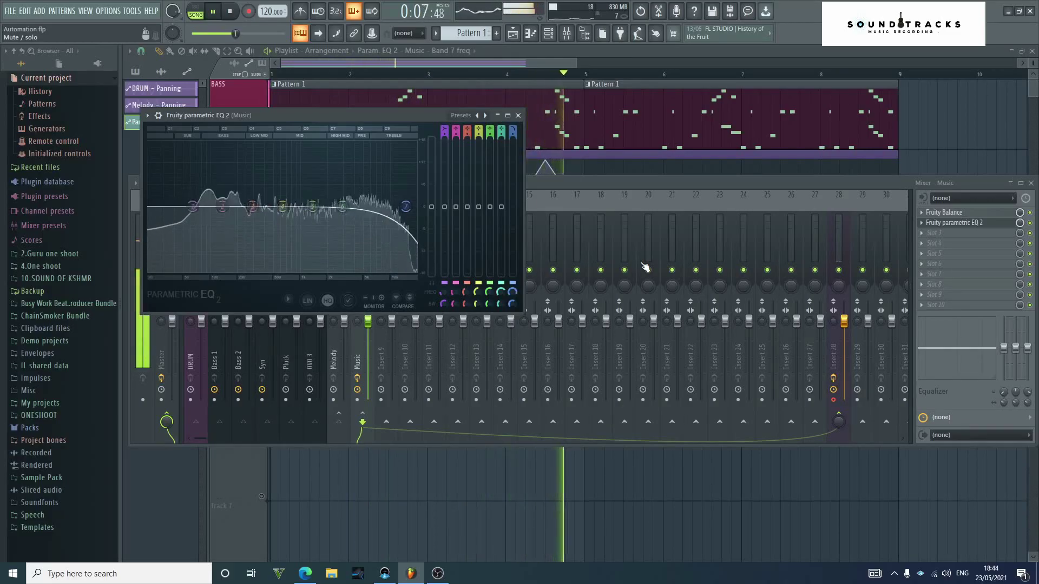
key("space")
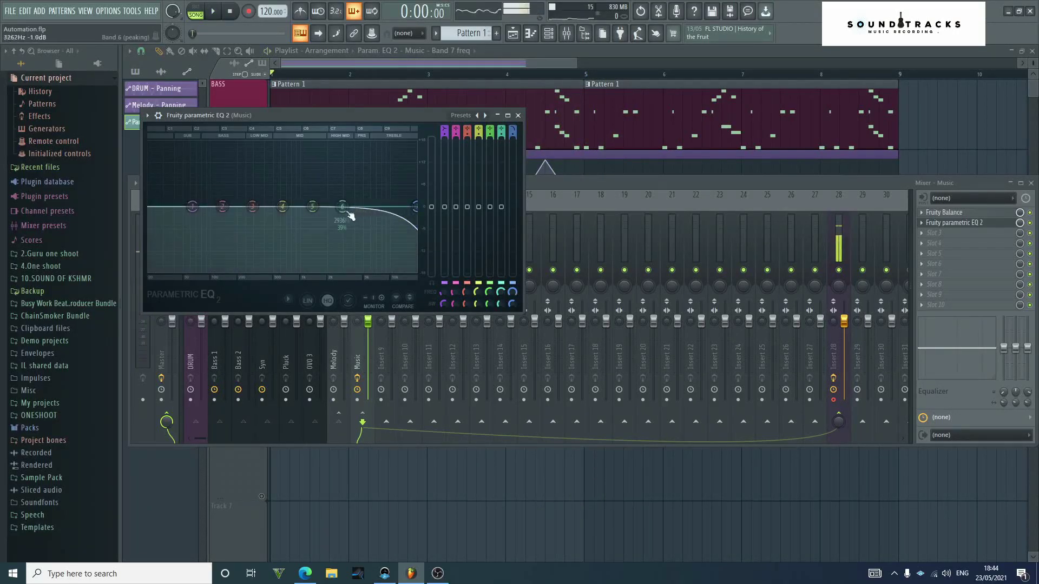
left_click_drag(340, 206, 396, 217)
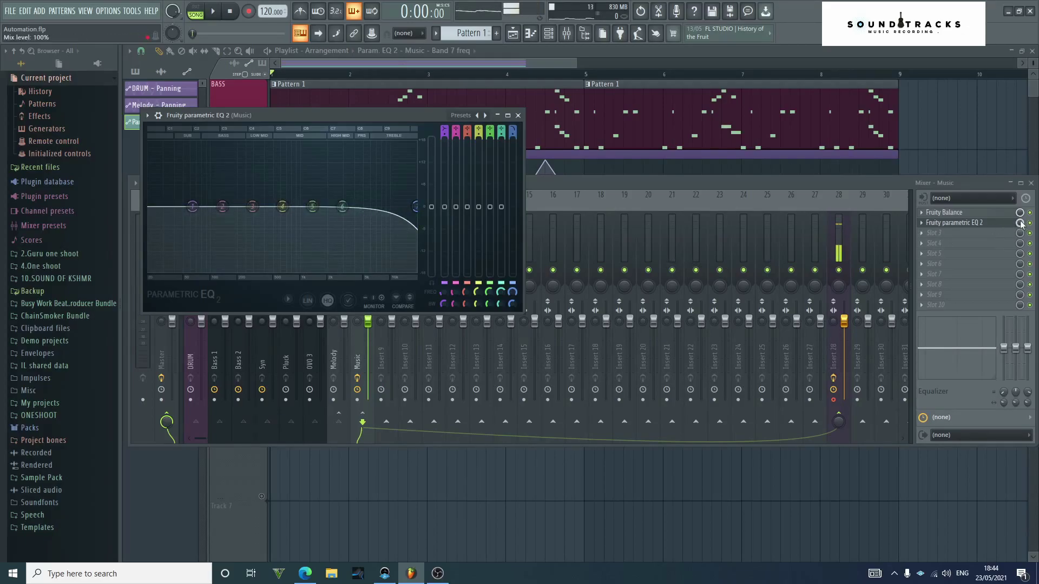
left_click_drag(1021, 226, 1020, 244)
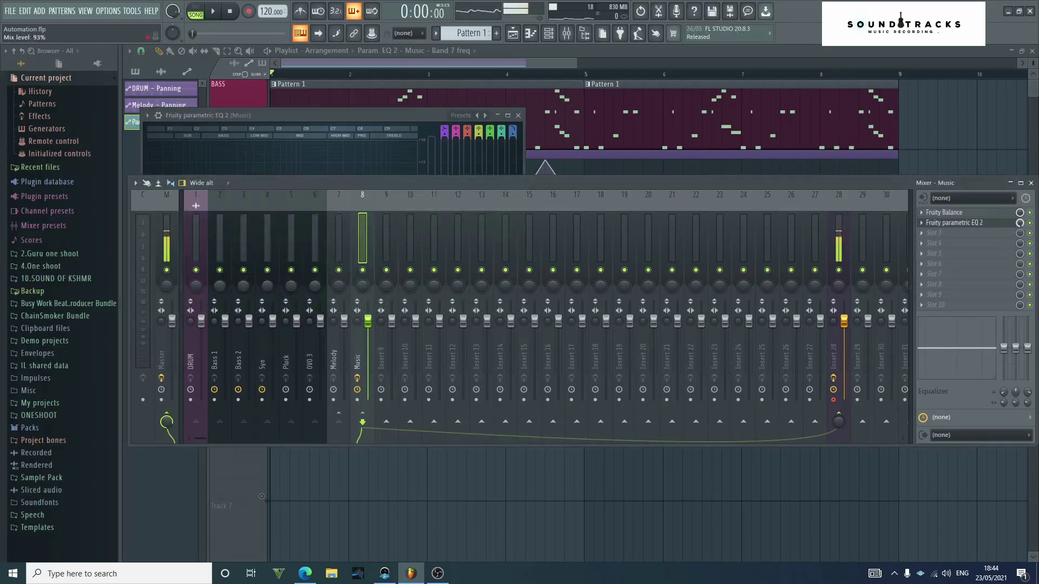
right_click(1020, 224)
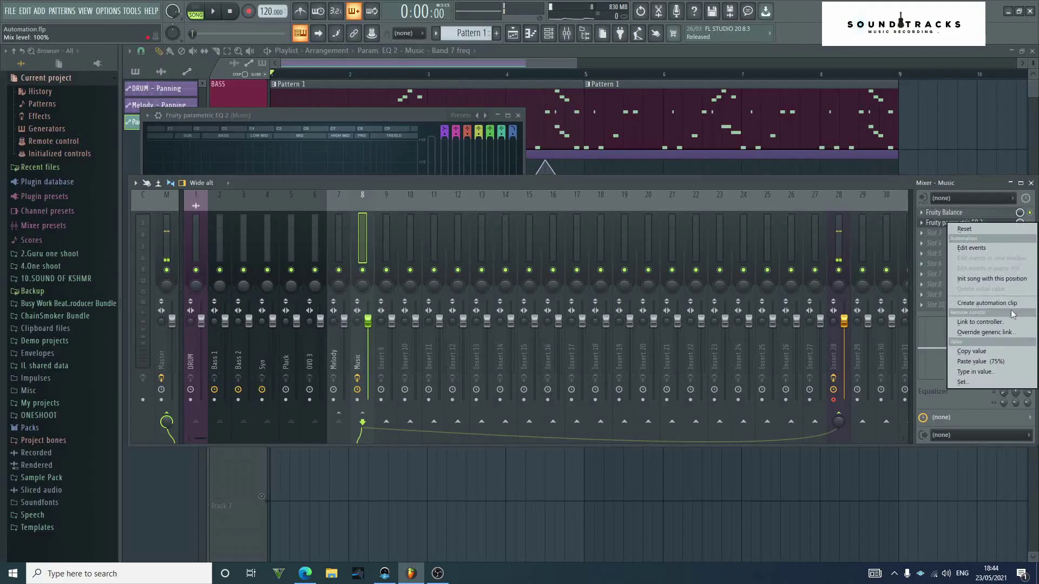
left_click(904, 180)
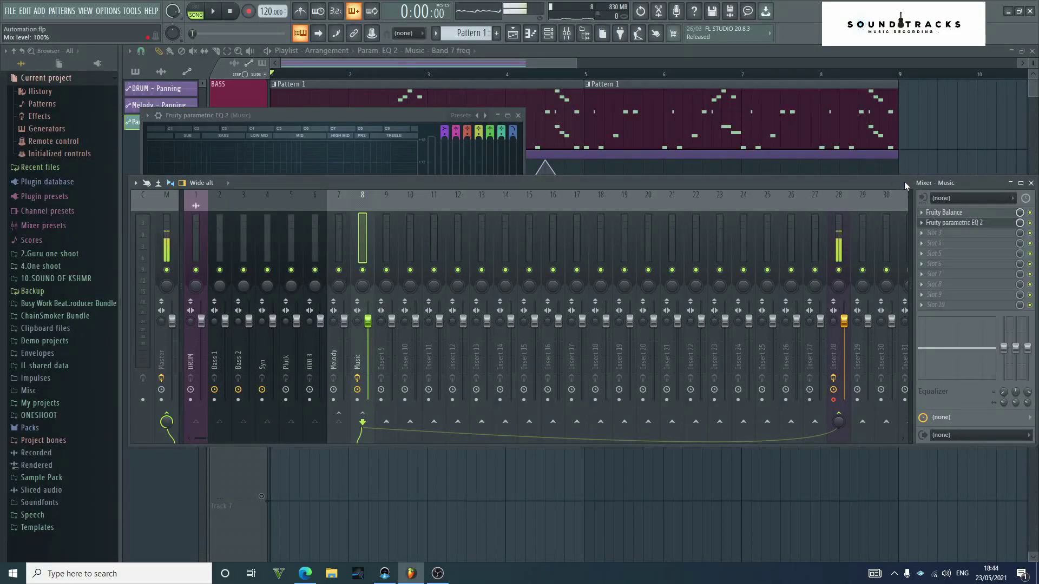
Create an automation clip for the mute/solo switch of Fruity Parametric EQ 2 and enable playlist Track 6, which holds it
right_click(1030, 225)
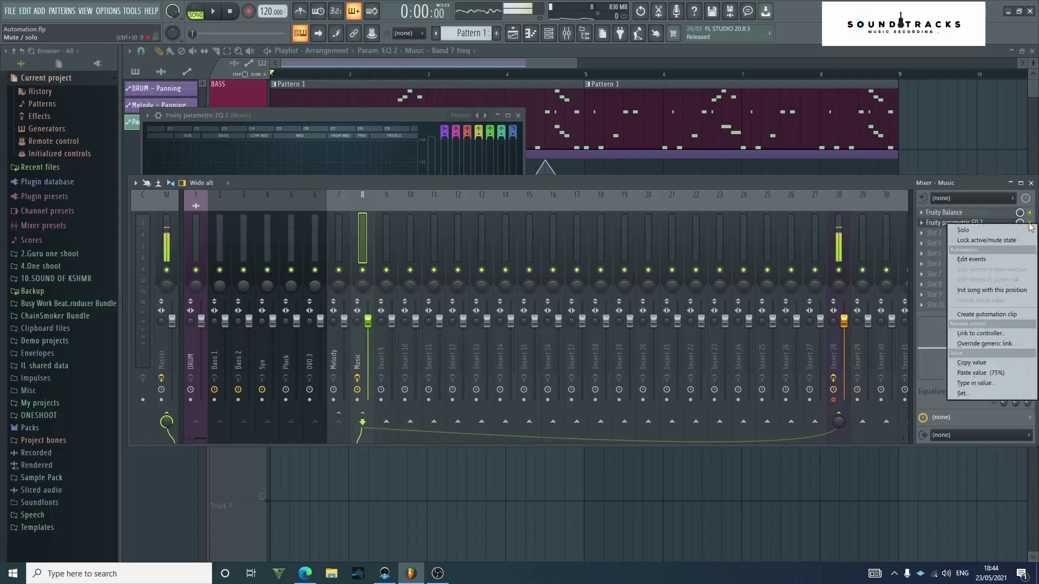
left_click(1000, 315)
right_click(769, 492)
key("ctrl+z")
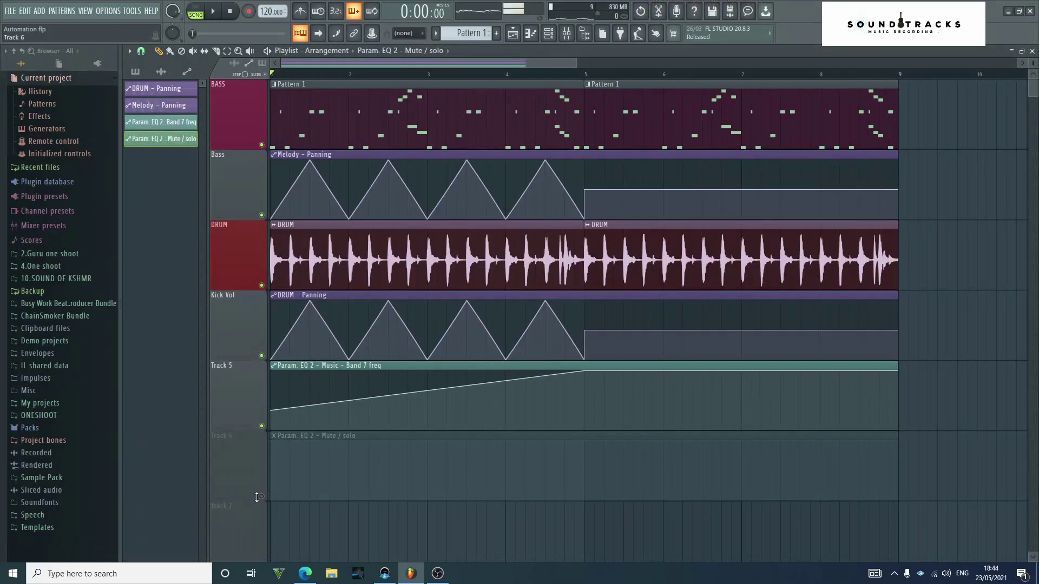
left_click(262, 494)
Drop the EQ's Mute / solo clip from maximum to minimum at bar 5 and hold it there to the clip's end
left_click(591, 76)
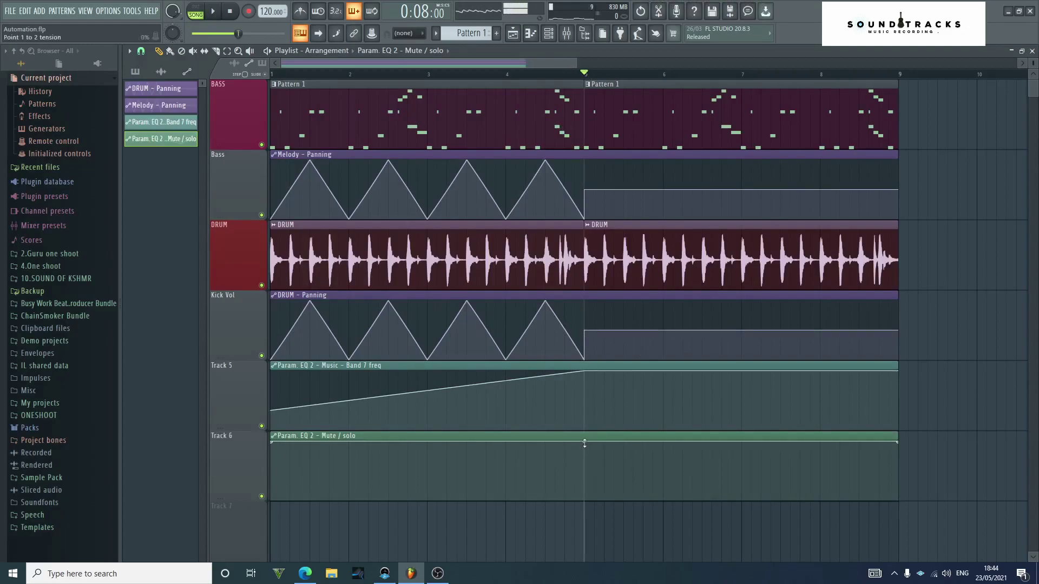
left_click(569, 37)
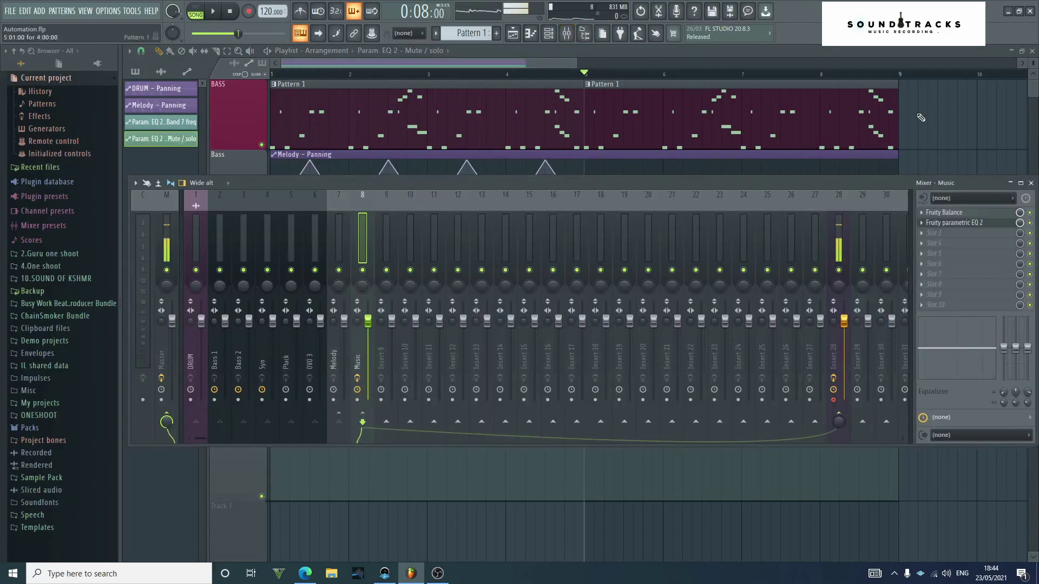
left_click(1030, 181)
left_click_drag(584, 442, 593, 514)
left_click(883, 444)
right_click(883, 443)
left_click_drag(883, 442, 911, 519)
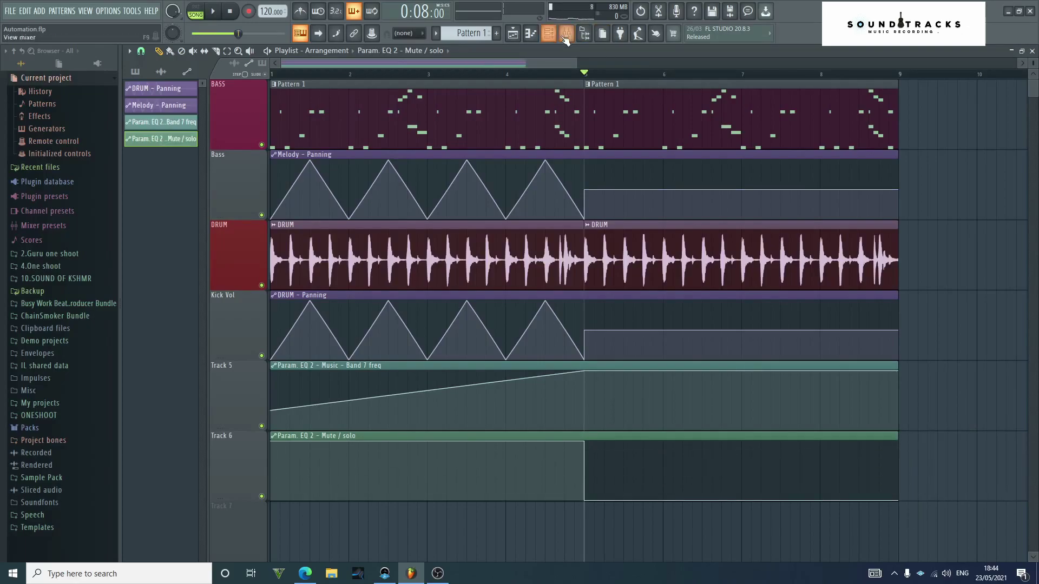
Play the song across bar 5 with the mixer open to check the automated EQ on/off switch
key("space")
key("F9")
key("space")
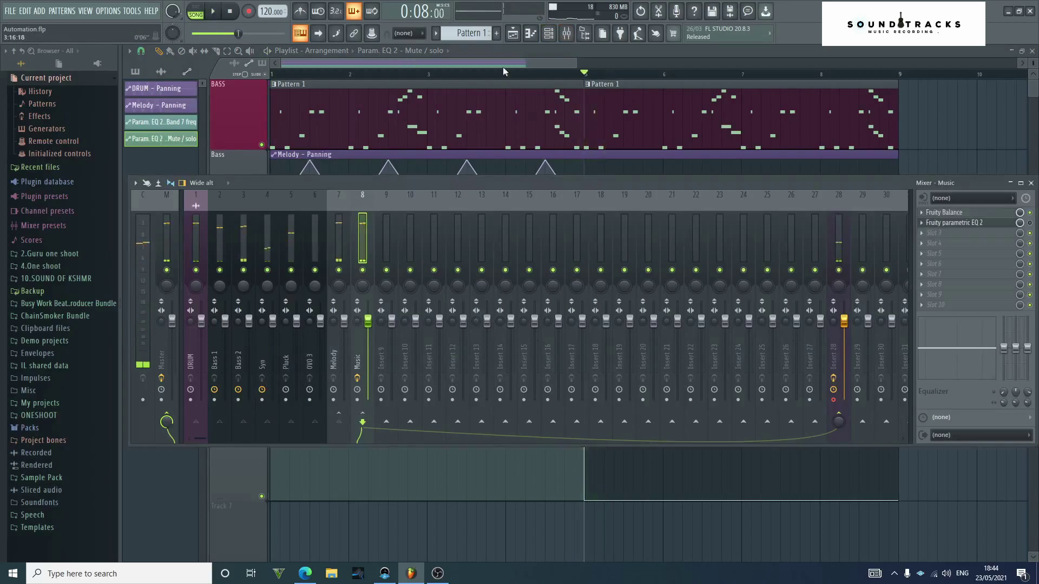
left_click(500, 72)
left_click(567, 37)
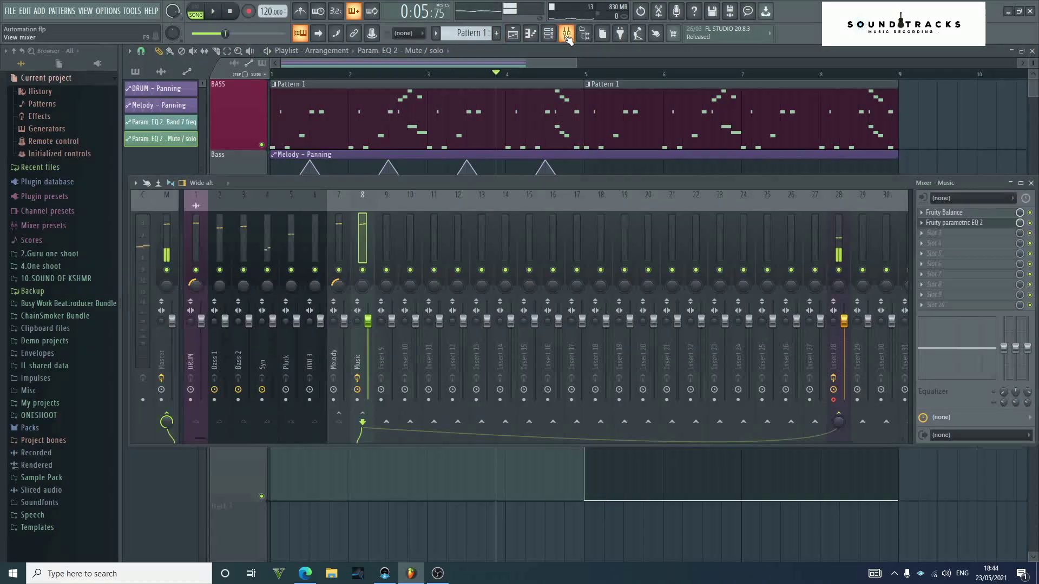
key("space")
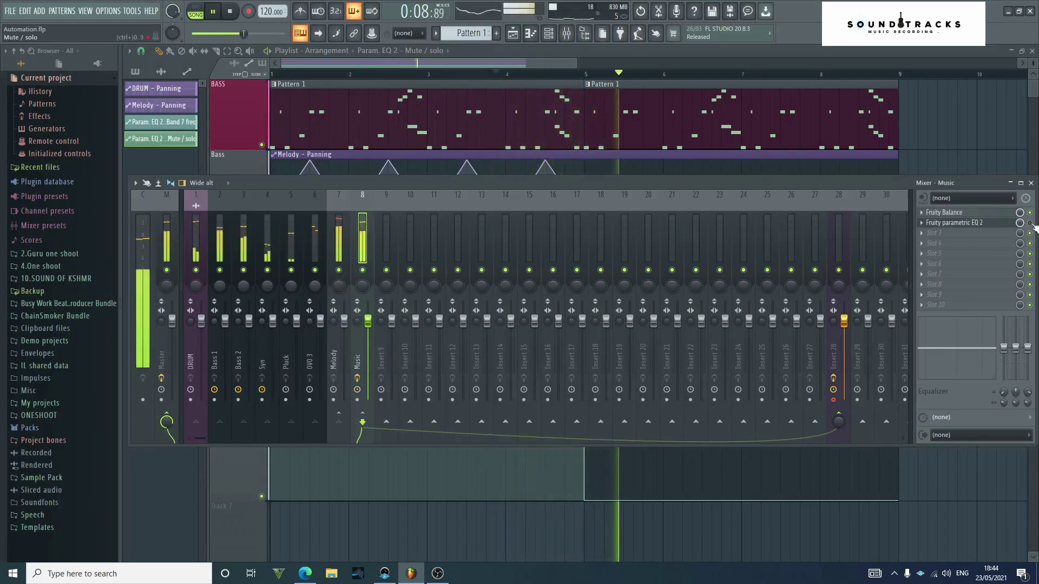
key("space")
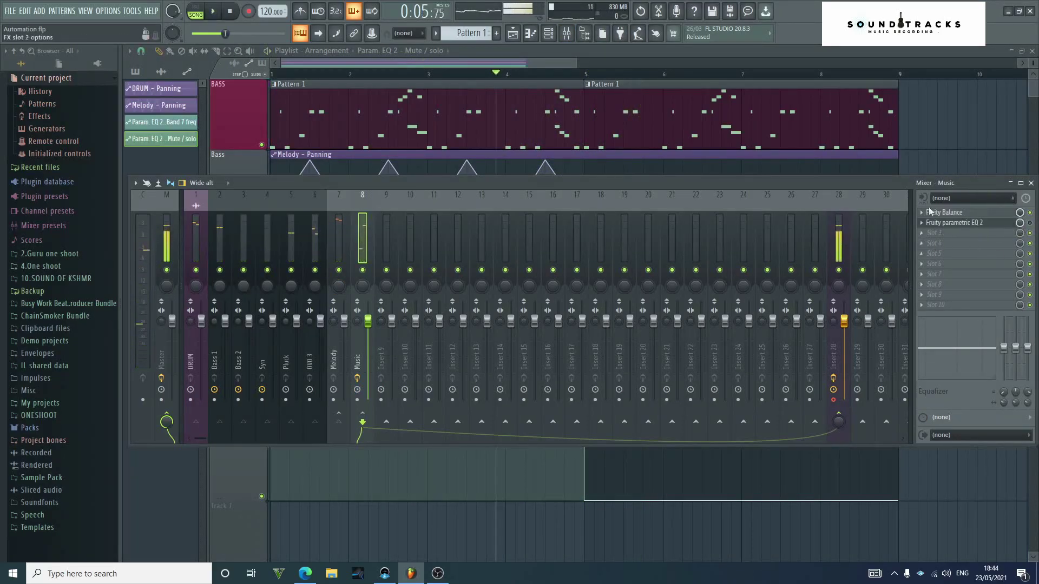
Audition the passage across bar 5 with the Music track's Fruity parametric EQ 2 open beside its mixer slots
left_click_drag(861, 183, 572, 203)
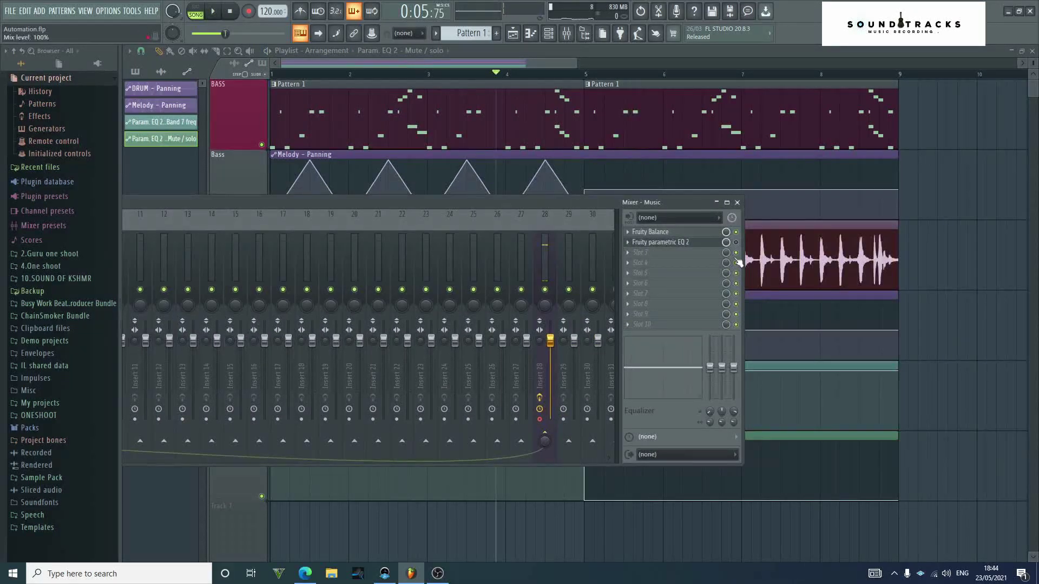
key("space")
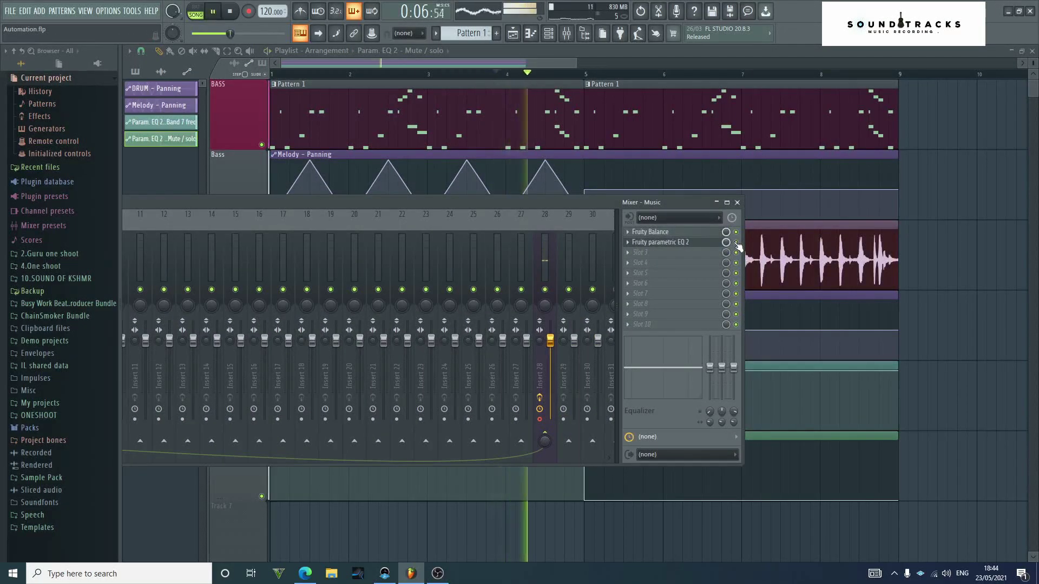
key("space")
left_click(713, 243)
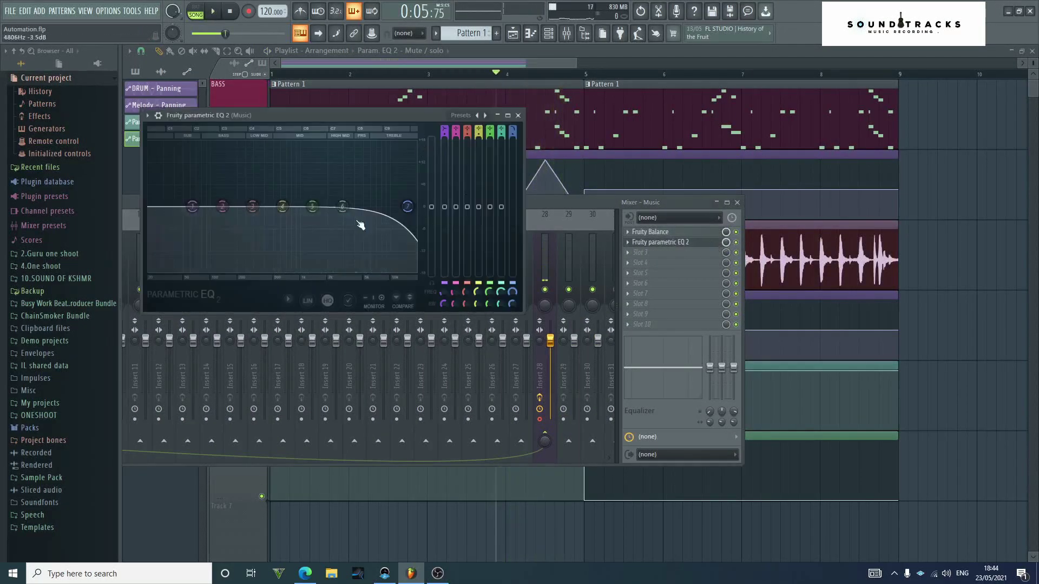
key("space")
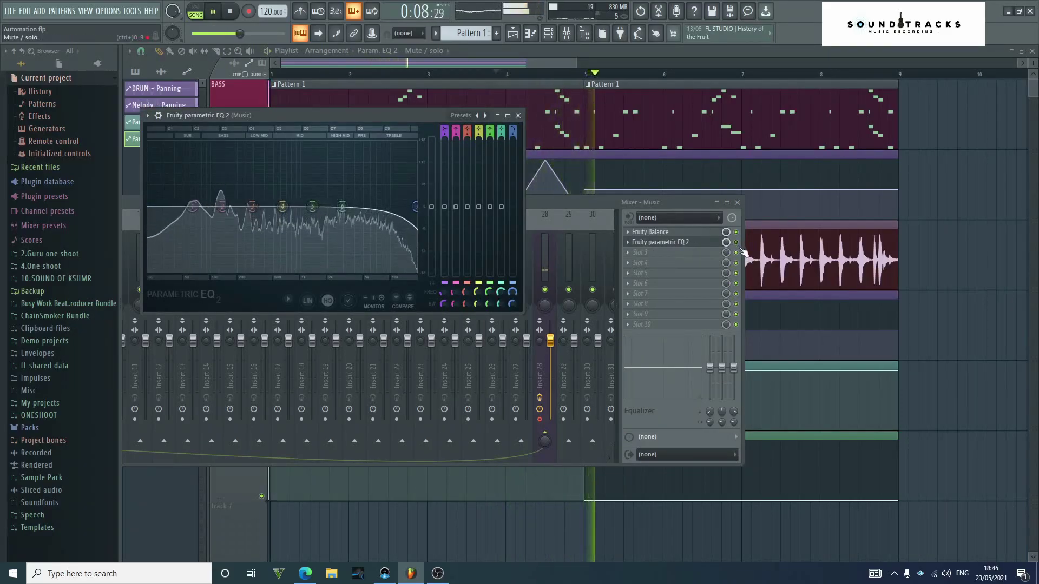
key("space")
left_click(518, 116)
Load Fruity Chorus into slot 3 of the Music track, choose the CE Chorus preset and audition it
left_click_drag(649, 202, 775, 181)
left_click(754, 232)
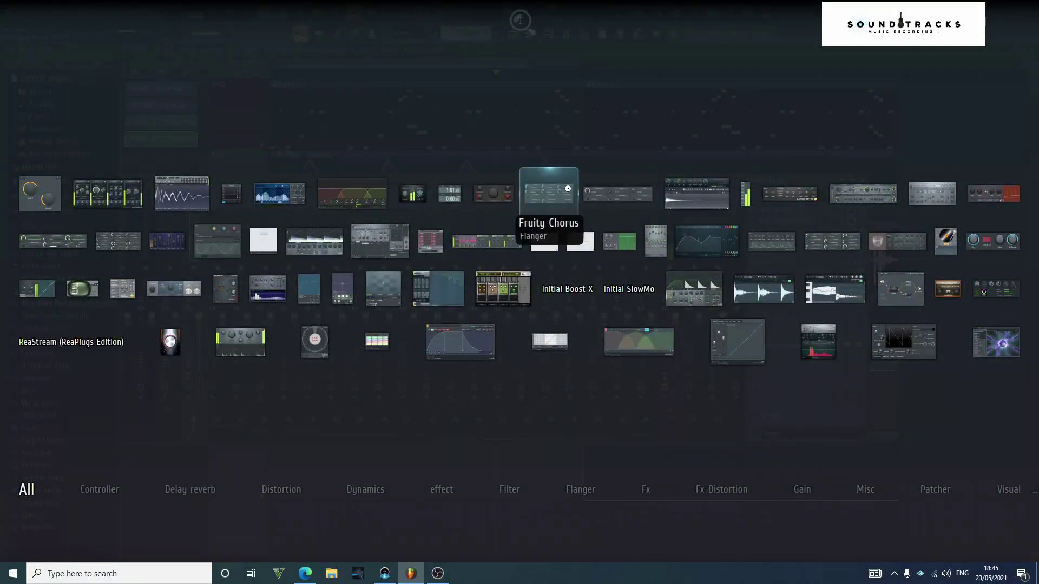
left_click(548, 192)
left_click_drag(330, 132, 509, 187)
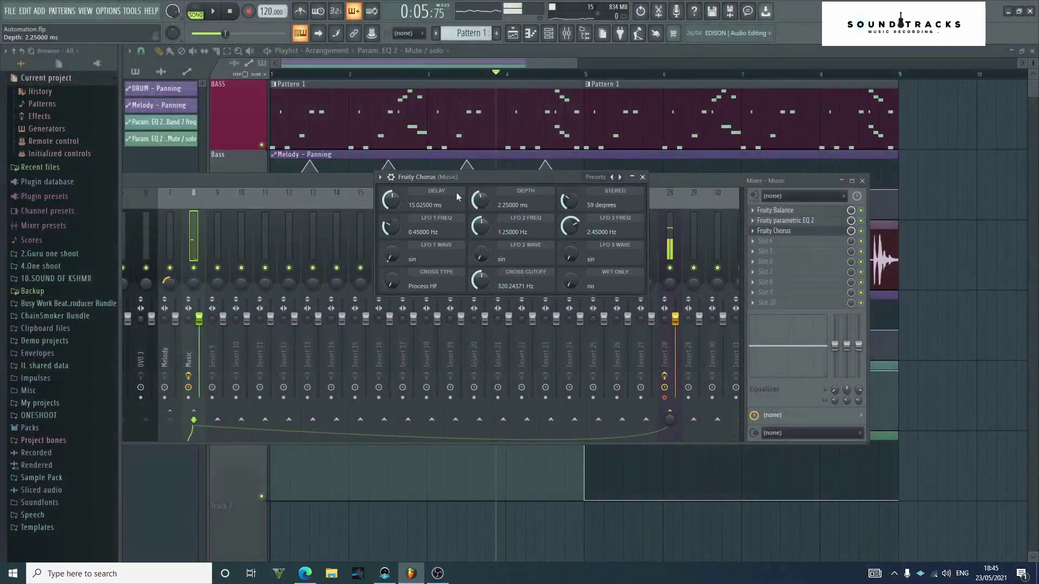
right_click(620, 178)
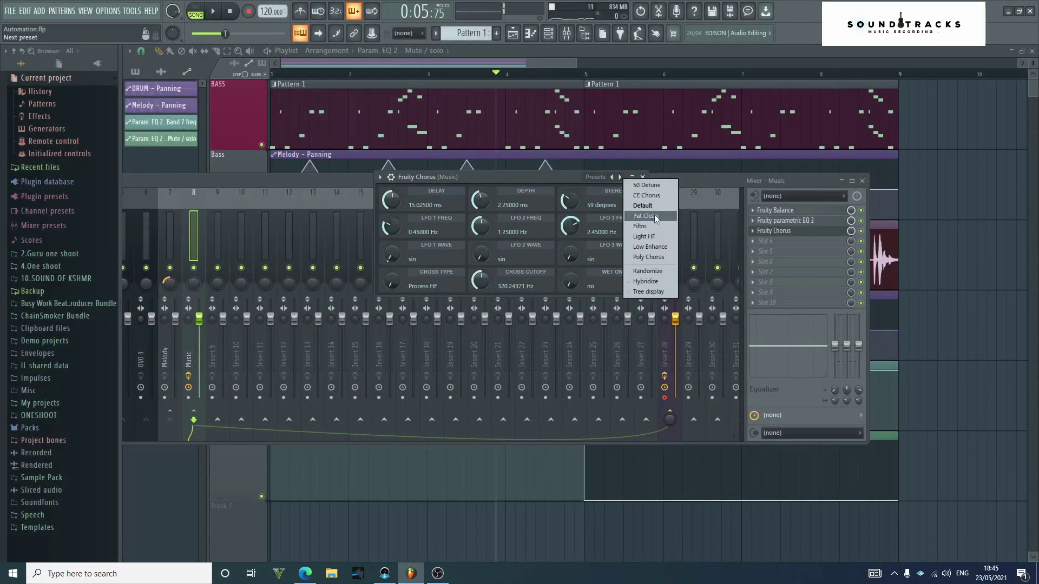
left_click(653, 195)
key("space")
key("space")
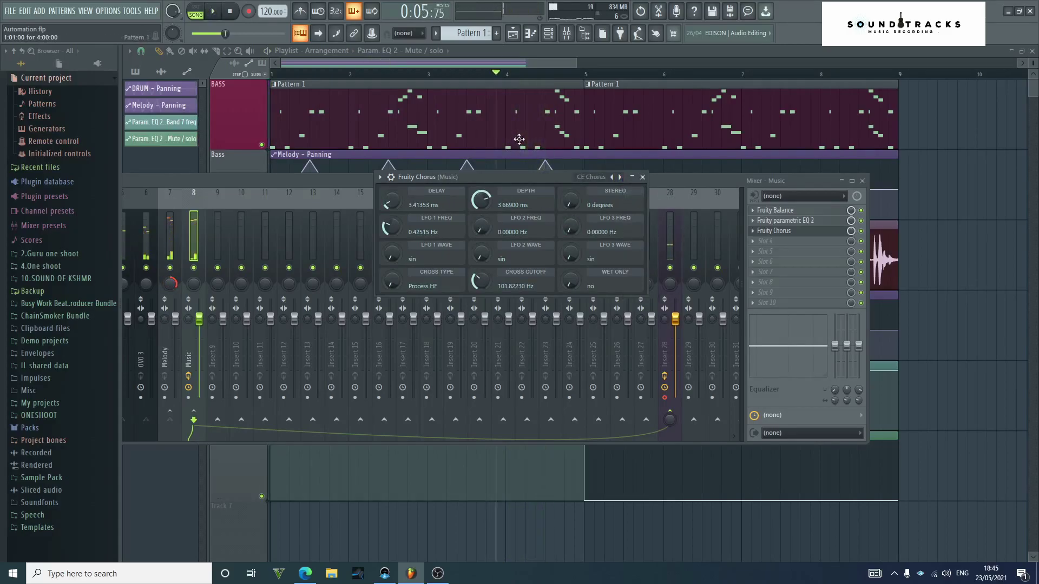
Reopen Fruity Chorus on the Music track and audition the CE Chorus preset from the start of the song
key("F12")
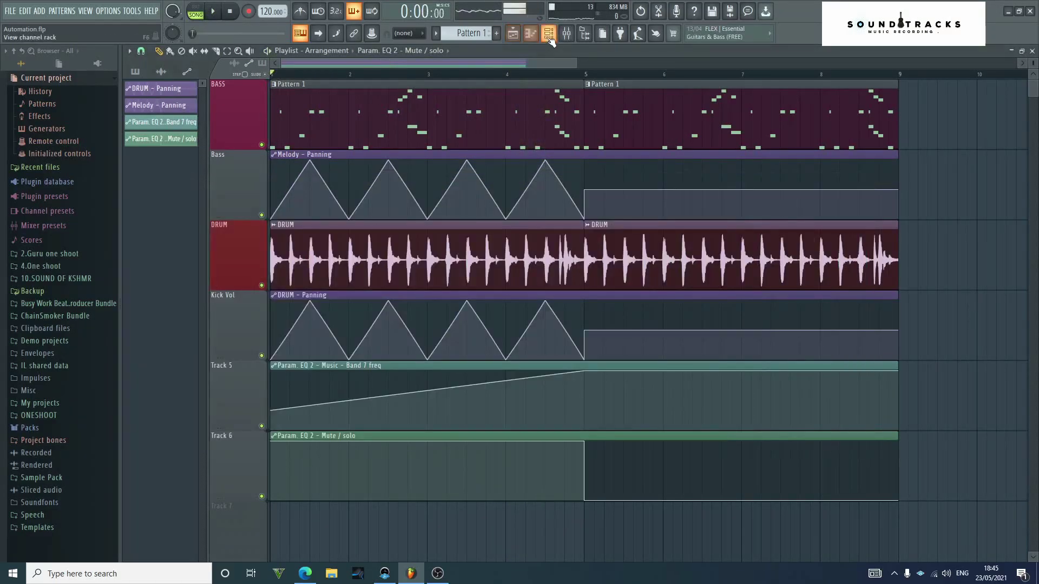
left_click(566, 33)
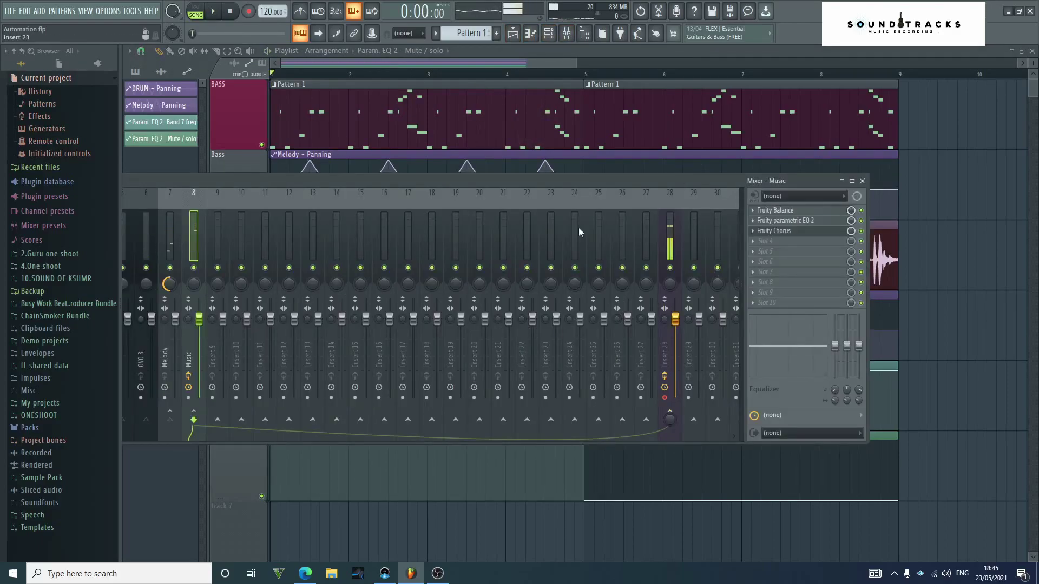
left_click(808, 233)
key("space")
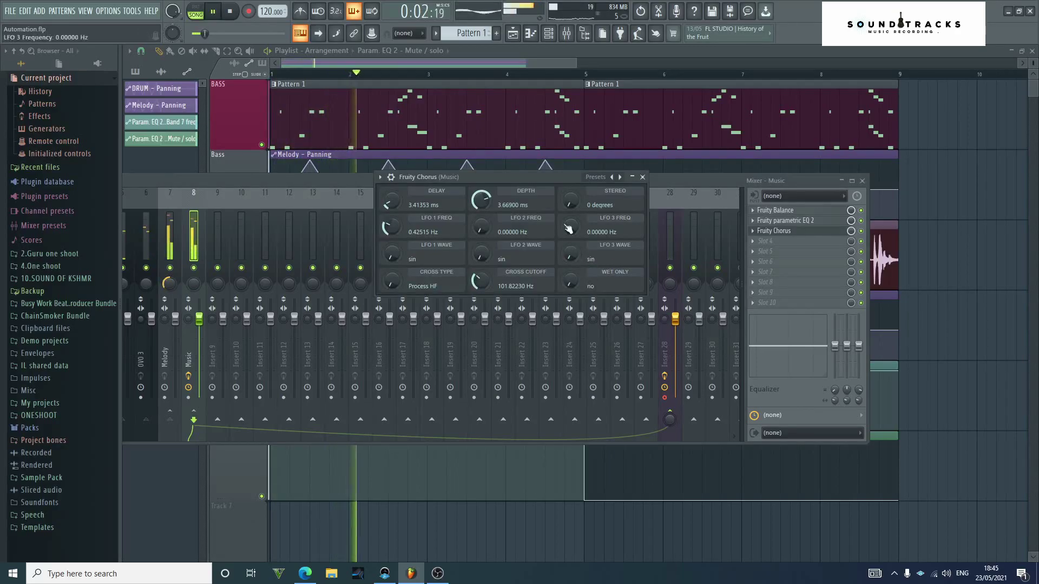
key("space")
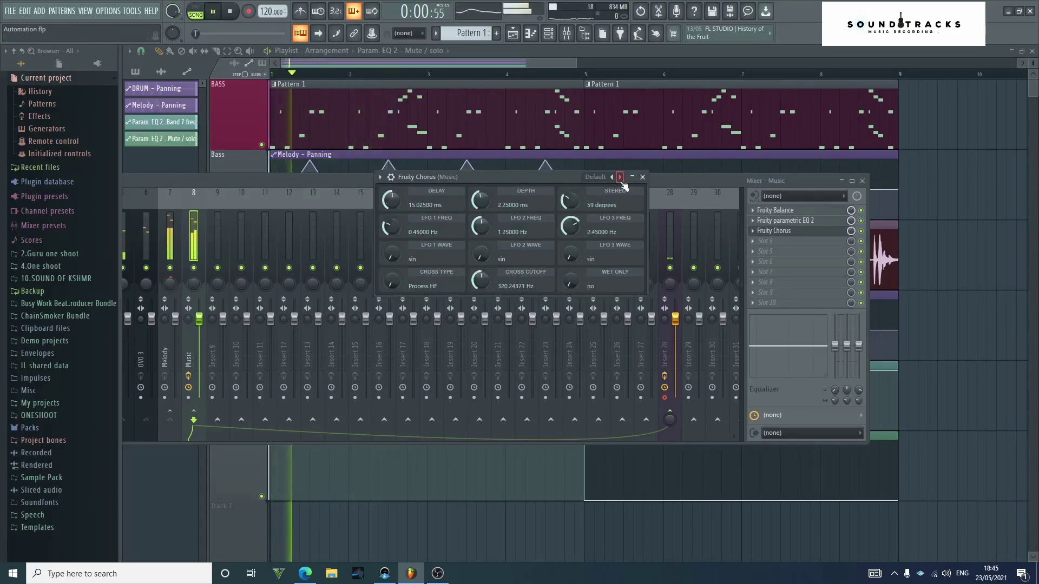
Step through the Fruity Chorus presets to Low Enhance, auditioning them from the start of the song
left_click(621, 177)
key("space")
left_click(621, 178)
key("space")
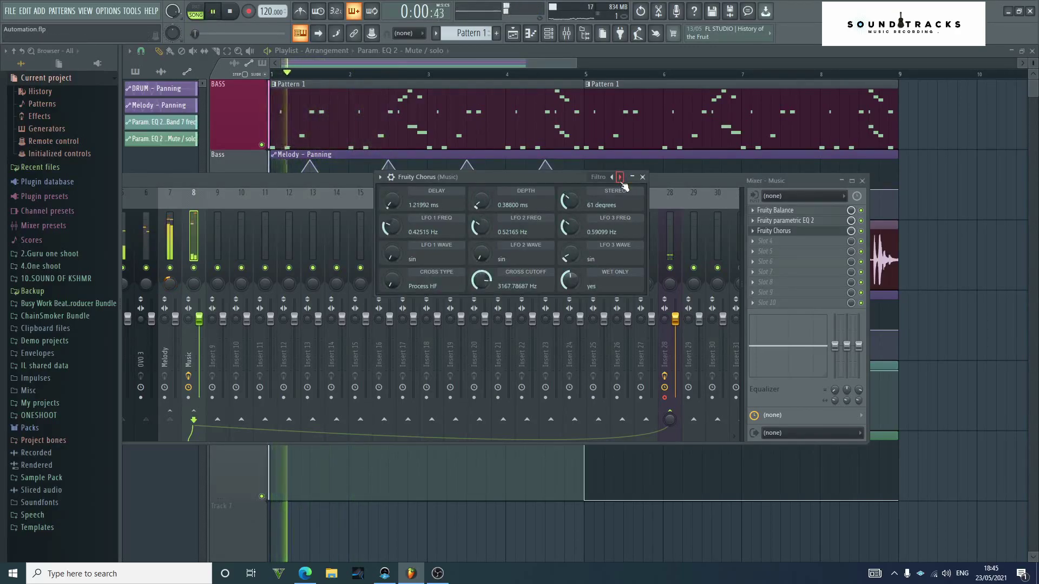
key("space")
left_click(621, 178)
key("space")
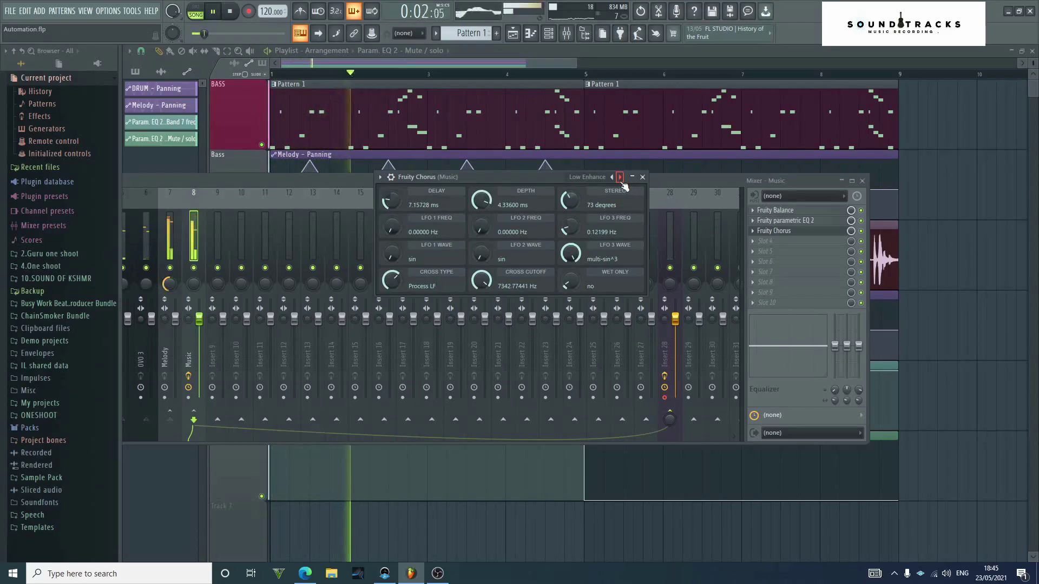
key("space")
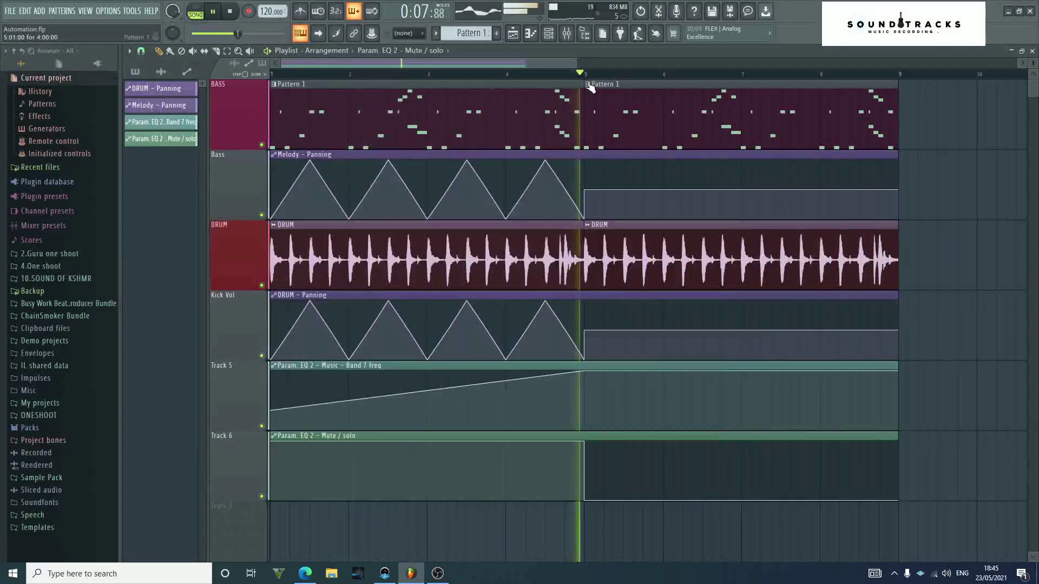
Play from bar 5 and compare the Music track with Fruity Chorus switched off and on
left_click(587, 75)
left_click(571, 33)
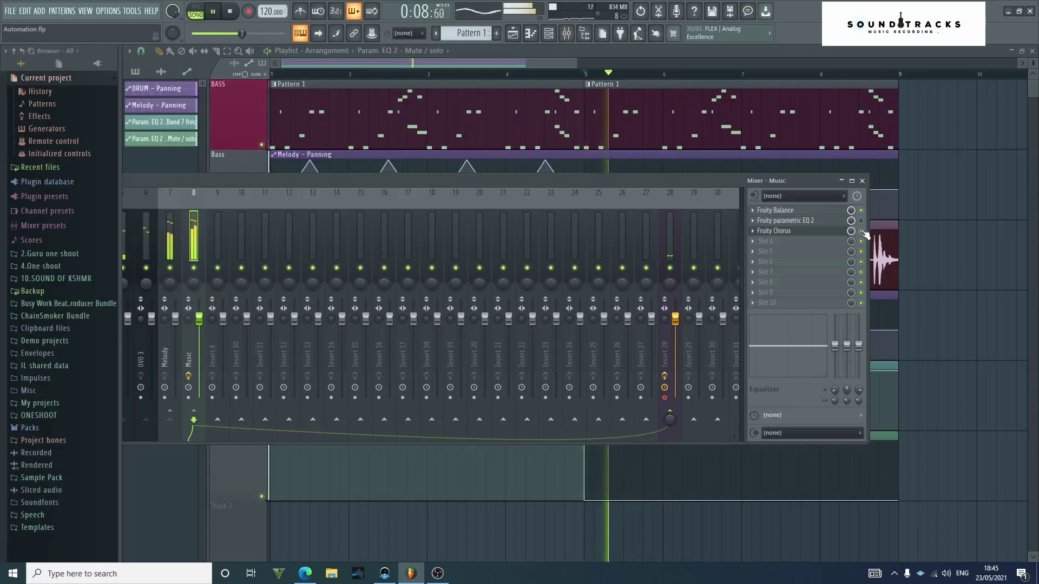
key("space")
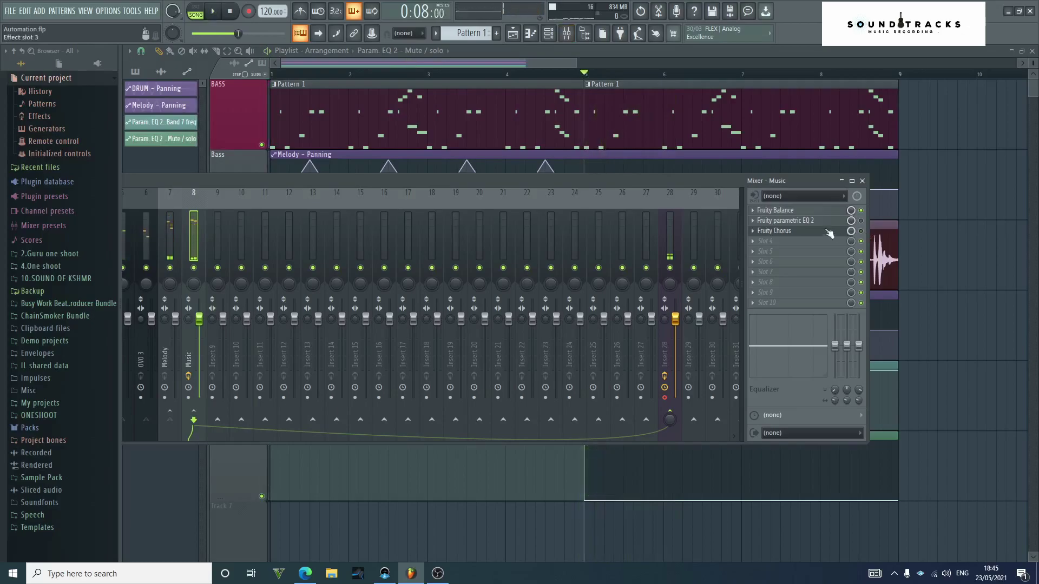
left_click(811, 231)
left_click(861, 231)
left_click(861, 231)
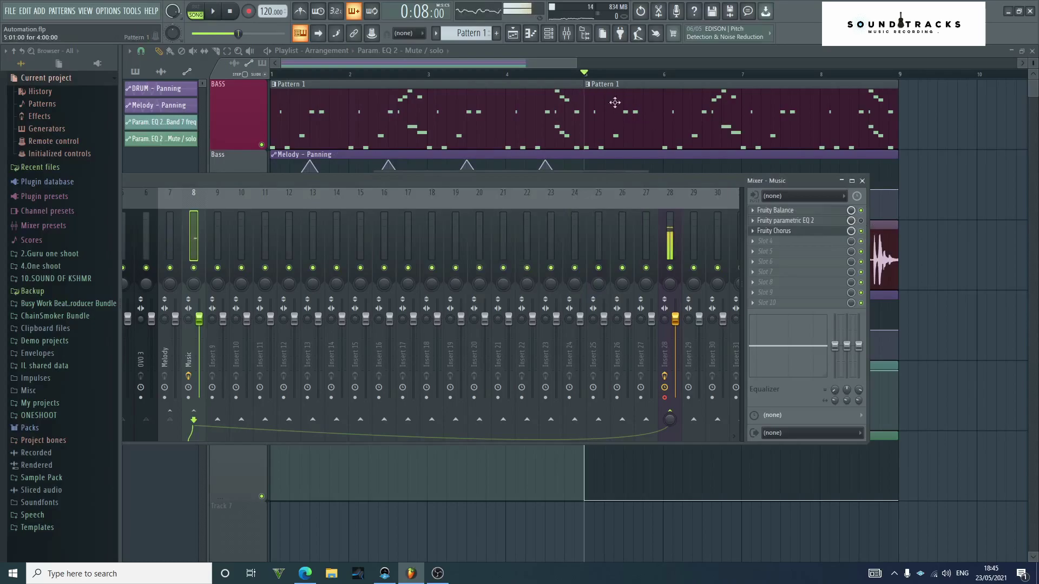
Create an automation clip for the mute/solo switch of Fruity Chorus on the Music track
left_click_drag(610, 182, 621, 344)
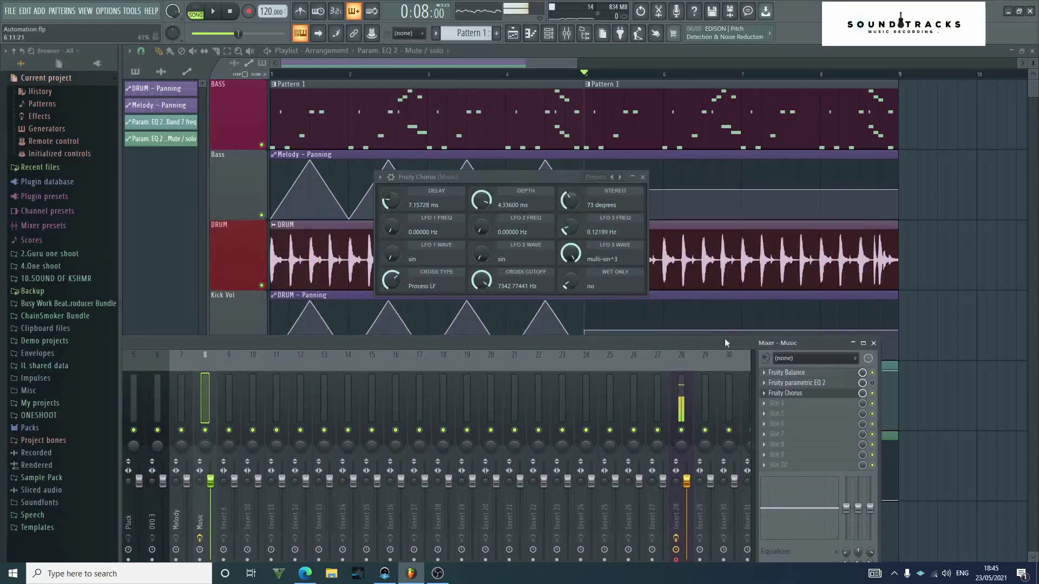
right_click(873, 395)
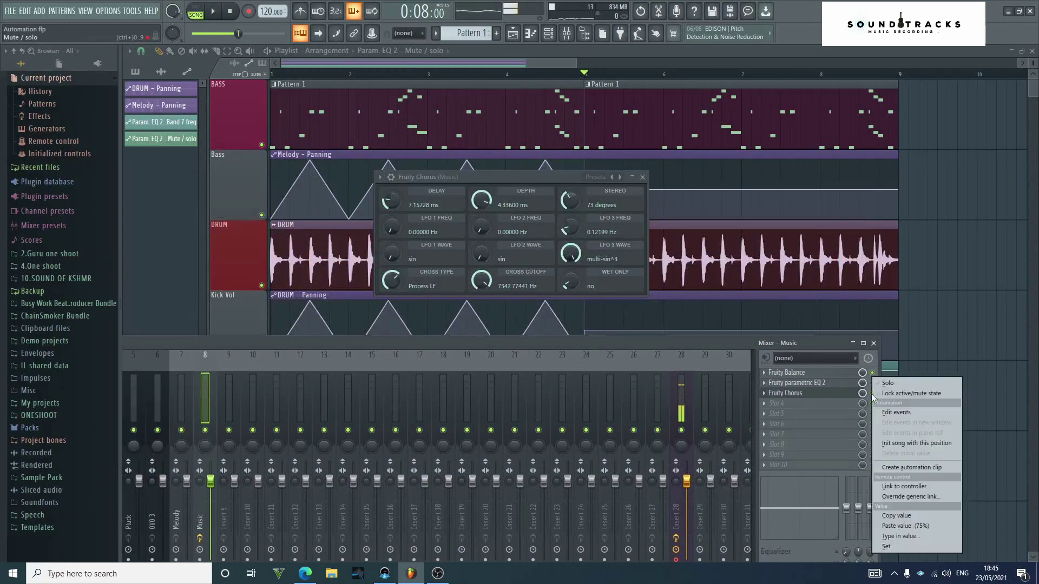
left_click(906, 468)
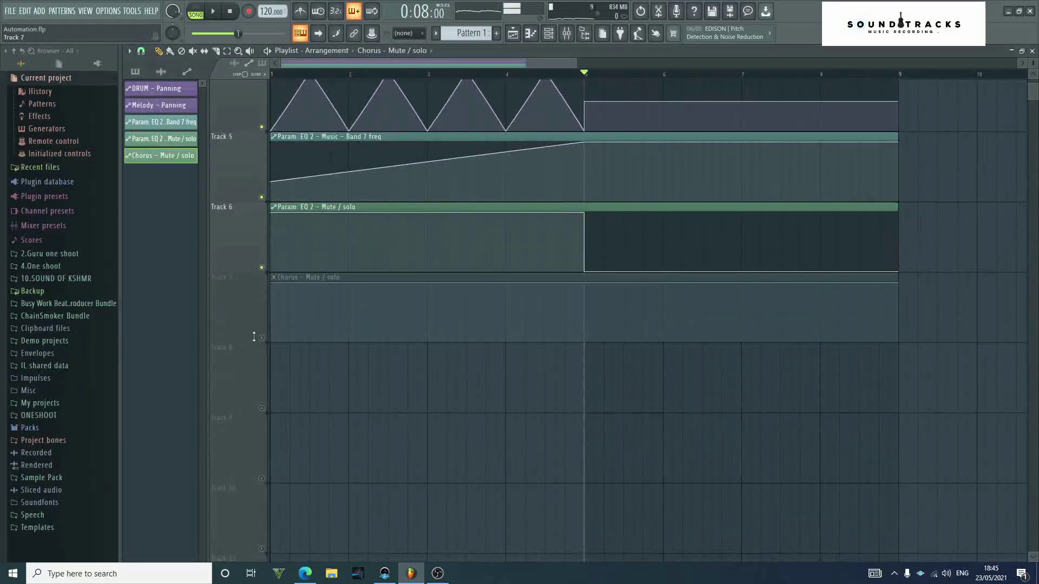
Enable playlist Track 7 and drop the Chorus Mute / solo clip to minimum from bar 5 to its end
right_click(586, 301)
mouse_move(587, 300)
left_mouse_down()
mouse_move(587, 358)
mouse_move(591, 302)
left_mouse_up()
right_click(596, 326)
mouse_move(588, 343)
left_mouse_down()
mouse_move(588, 282)
mouse_move(595, 289)
mouse_move(579, 280)
mouse_move(585, 341)
left_mouse_up()
left_click_drag(887, 290, 908, 350)
Play from bar 4 across bar 5 with the mixer open to check the EQ and chorus switching
left_click(520, 75)
key("space")
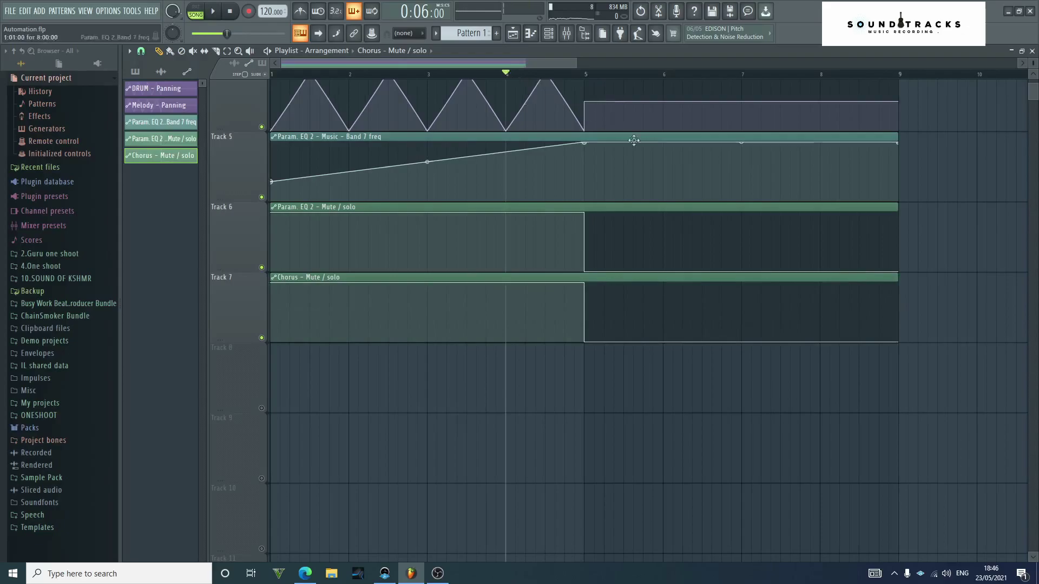
left_click(567, 34)
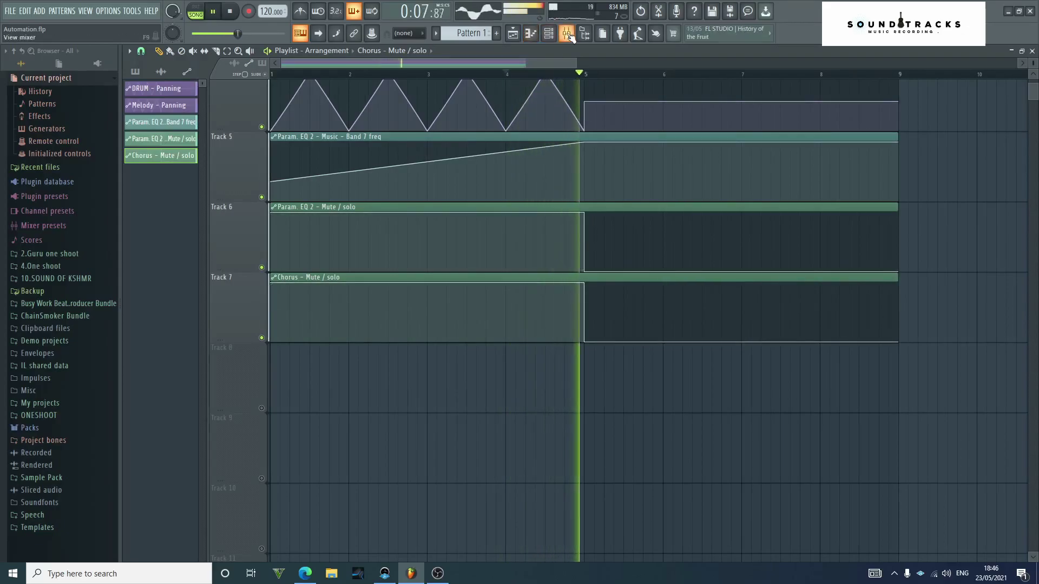
key("space")
key("space")
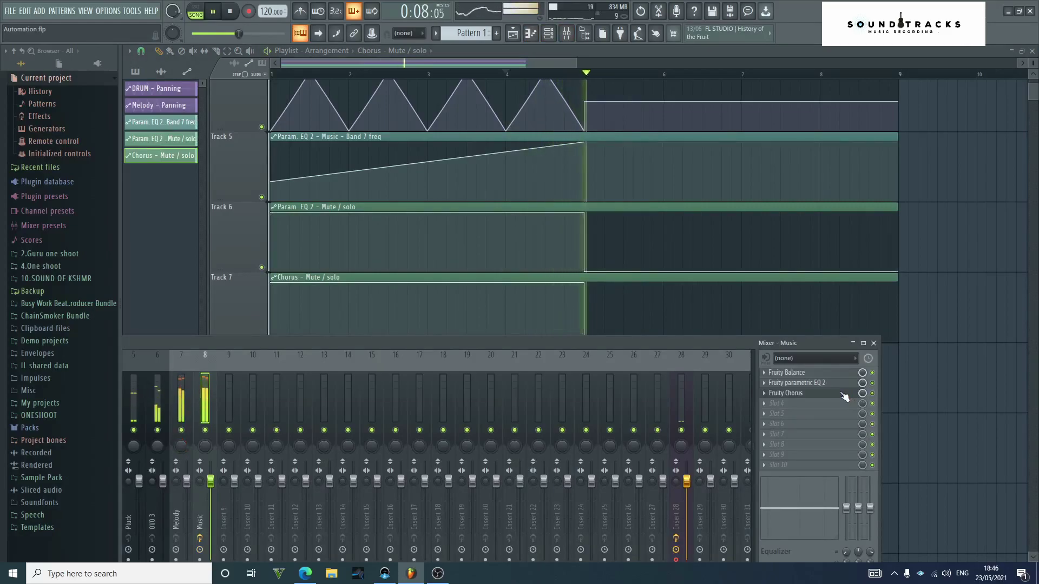
key("space")
Close the mixer and examine the automation clip channels in the channel rack
left_click_drag(733, 342, 871, 182)
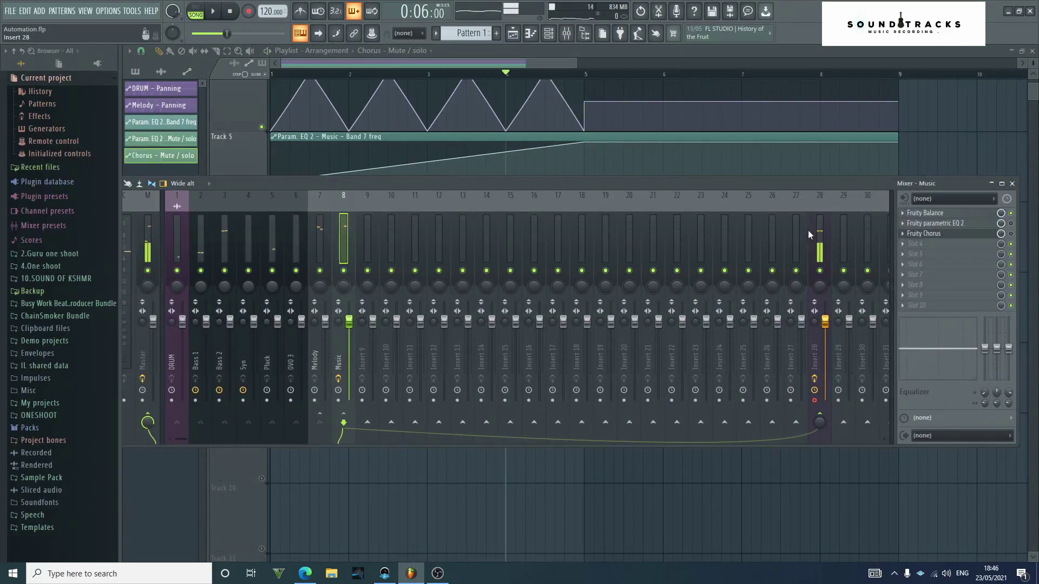
left_click(1012, 184)
scroll(991, 228, "up", 4)
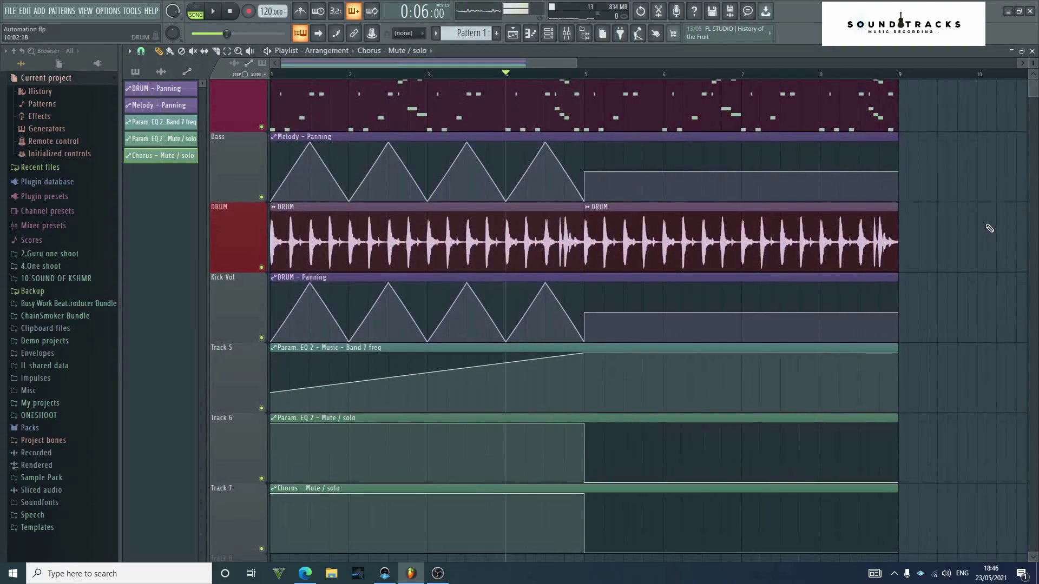
key("F6")
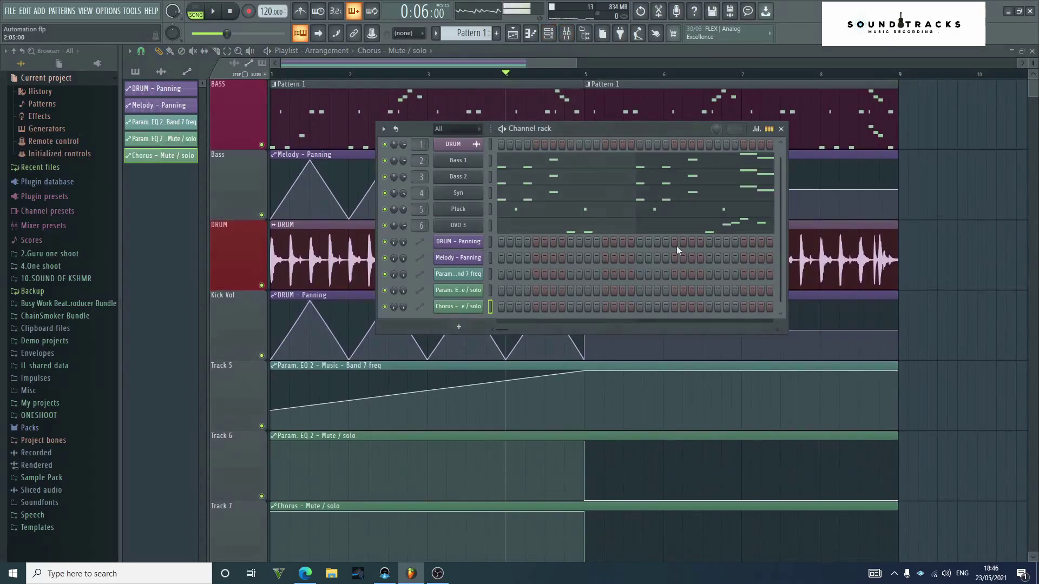
scroll(633, 222, "down", 1)
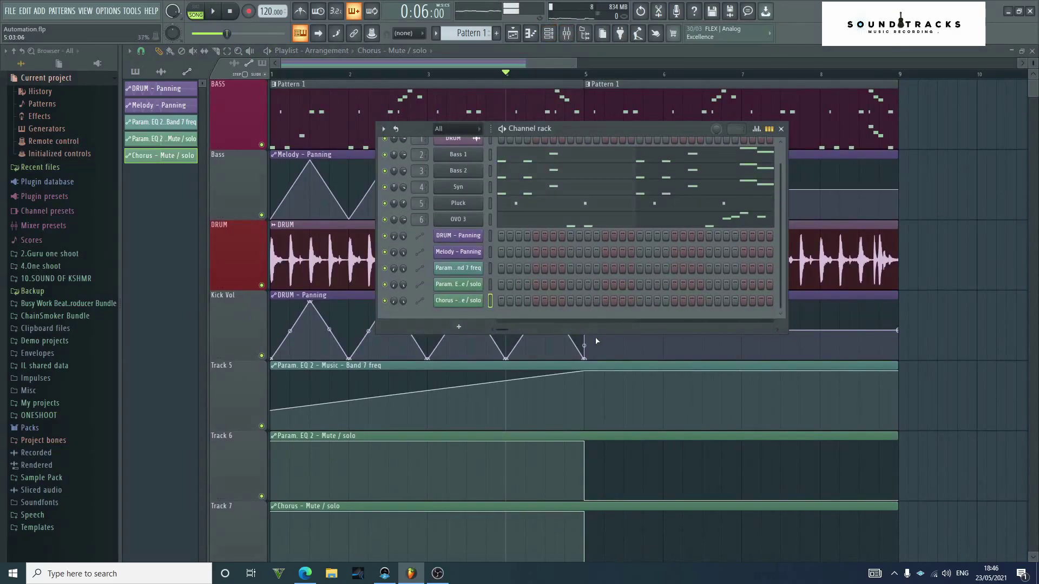
Open the Pluck channel's Serum effects from the channel rack and enable the Delay effect
left_click_drag(595, 337, 595, 352)
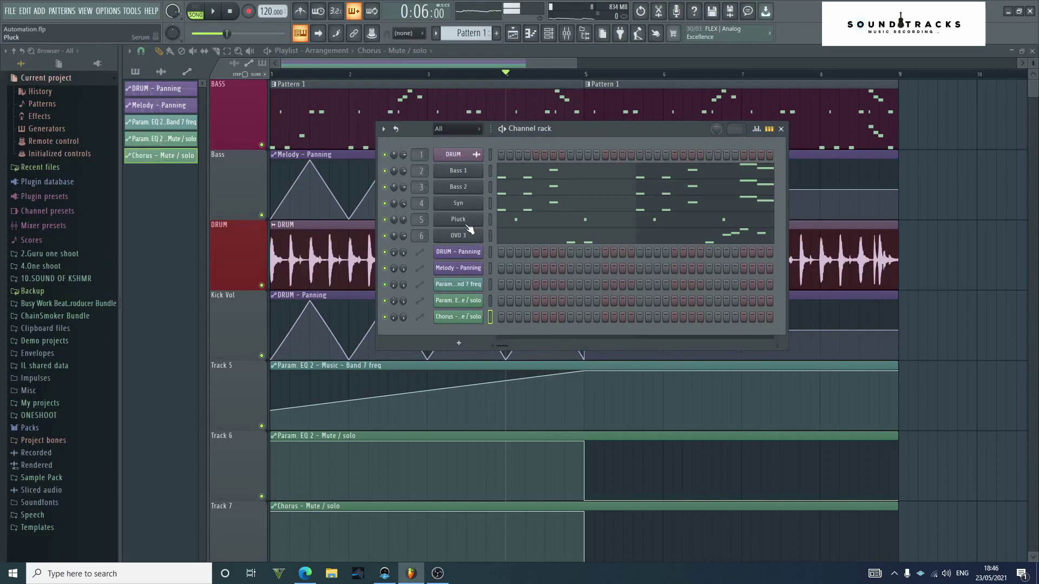
left_click(466, 222)
left_click_drag(395, 184, 403, 157)
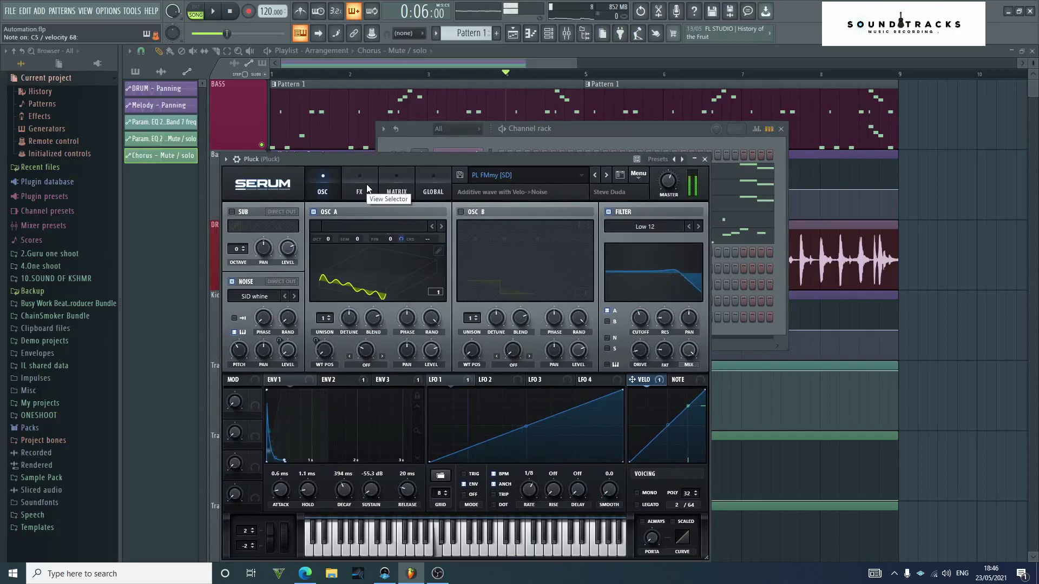
left_click(367, 188)
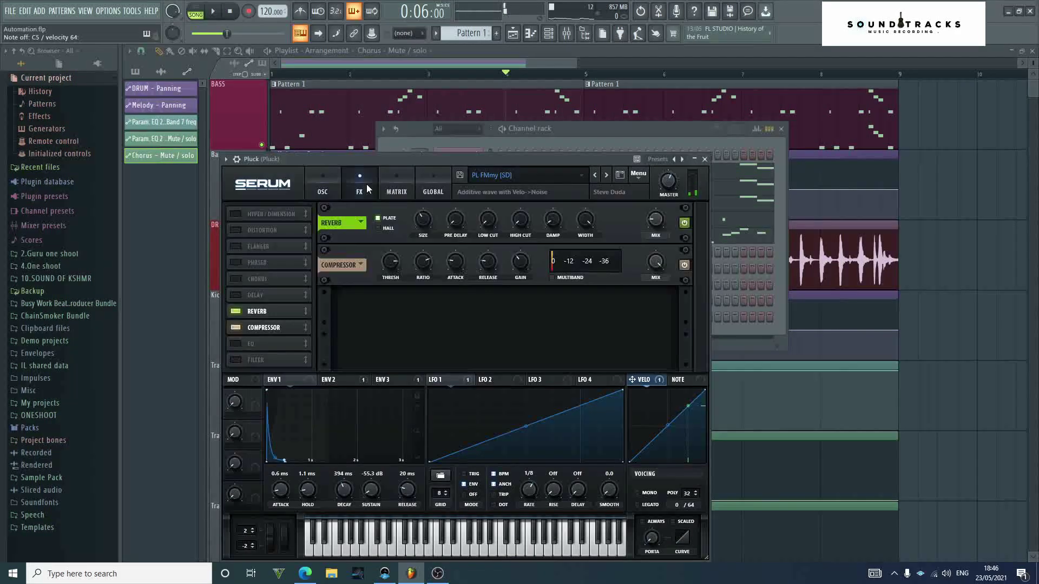
left_click(236, 295)
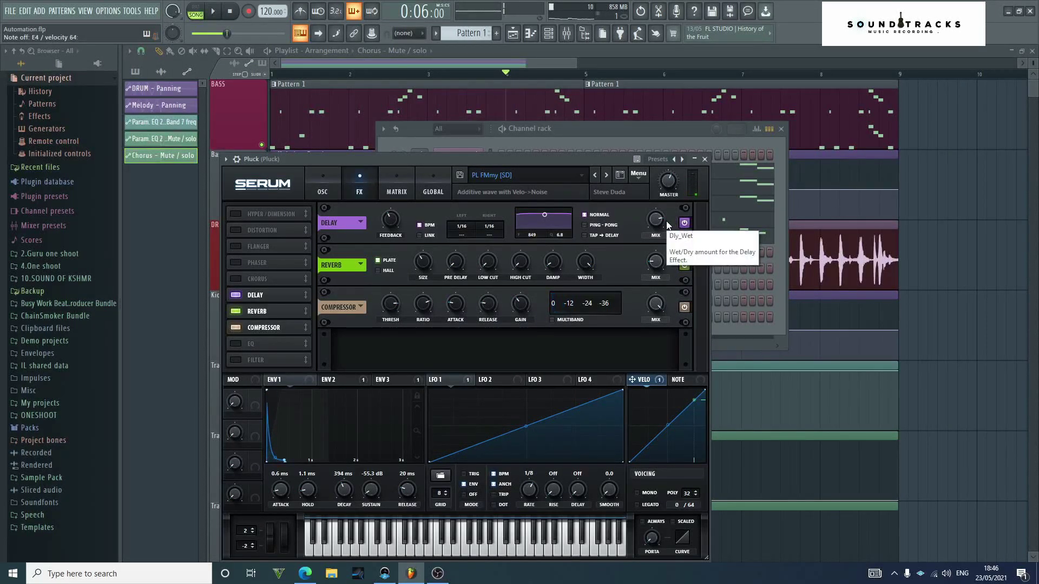
Set the Delay mix to about 69% and create an automation clip for this last tweaked parameter
left_click_drag(655, 220, 653, 234)
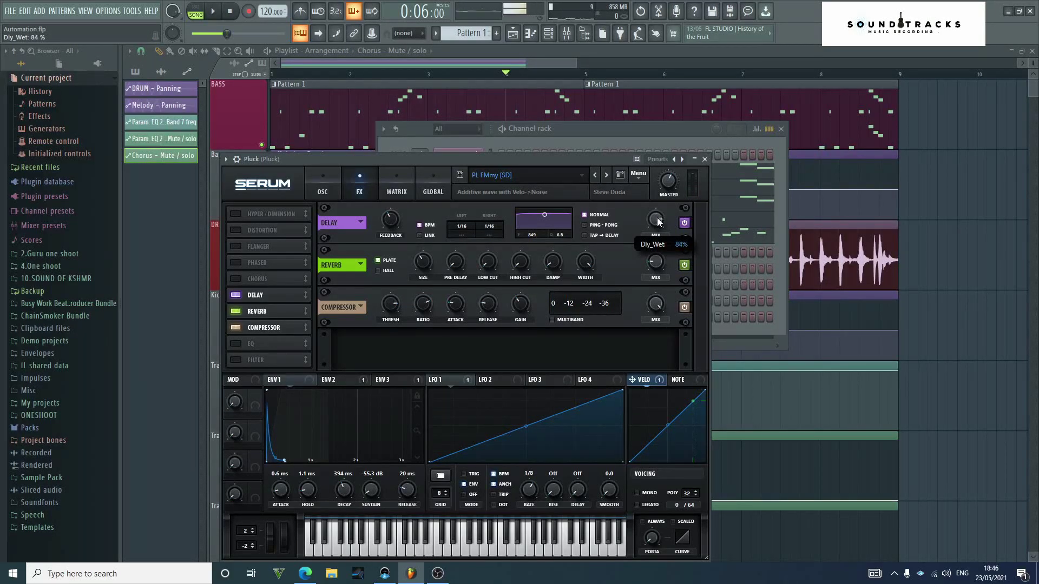
left_click_drag(659, 222, 655, 217)
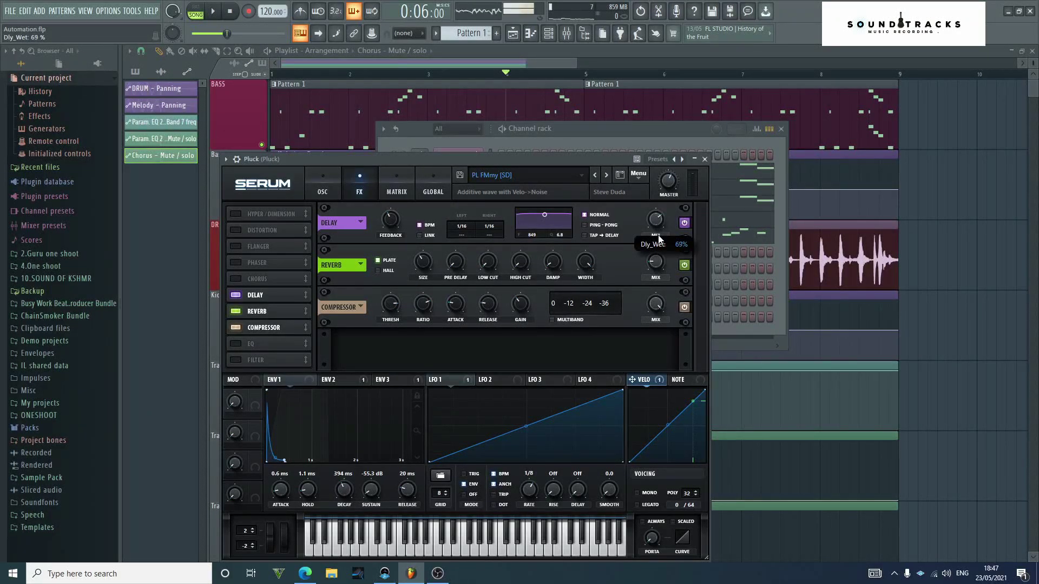
right_click(375, 34)
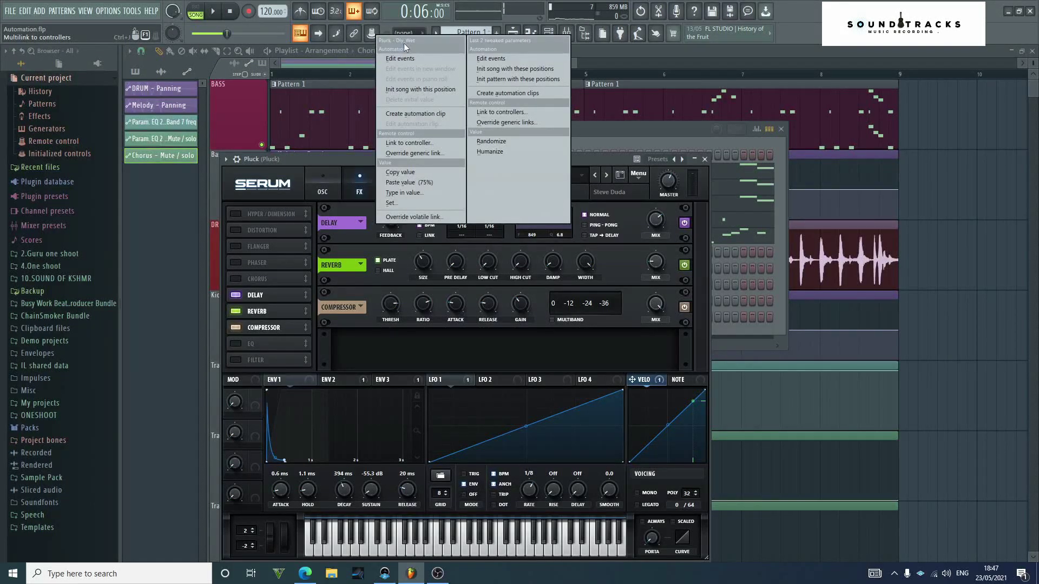
left_click(417, 114)
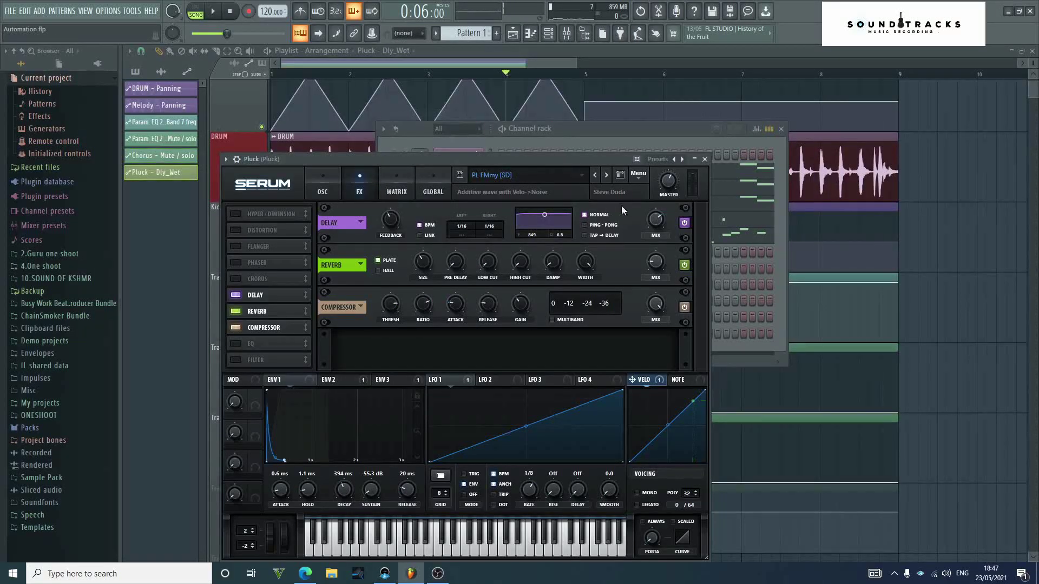
Detach the Pluck plugin window and move it clear of the new playlist clip, with the channel rack closed
left_click(226, 160)
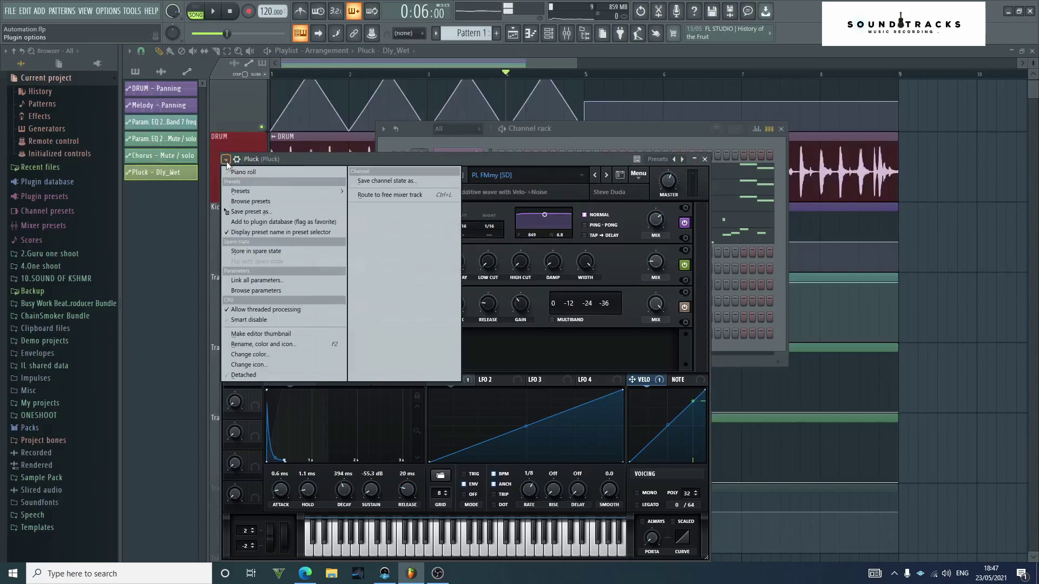
left_click(262, 376)
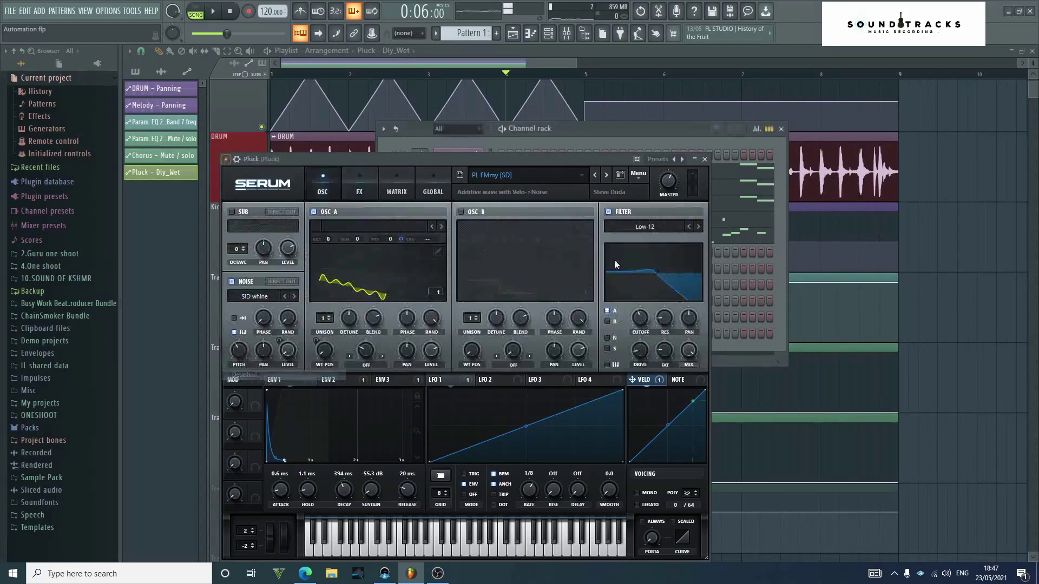
left_click(781, 129)
left_click_drag(565, 159, 787, 61)
scroll(404, 402, "down", 2)
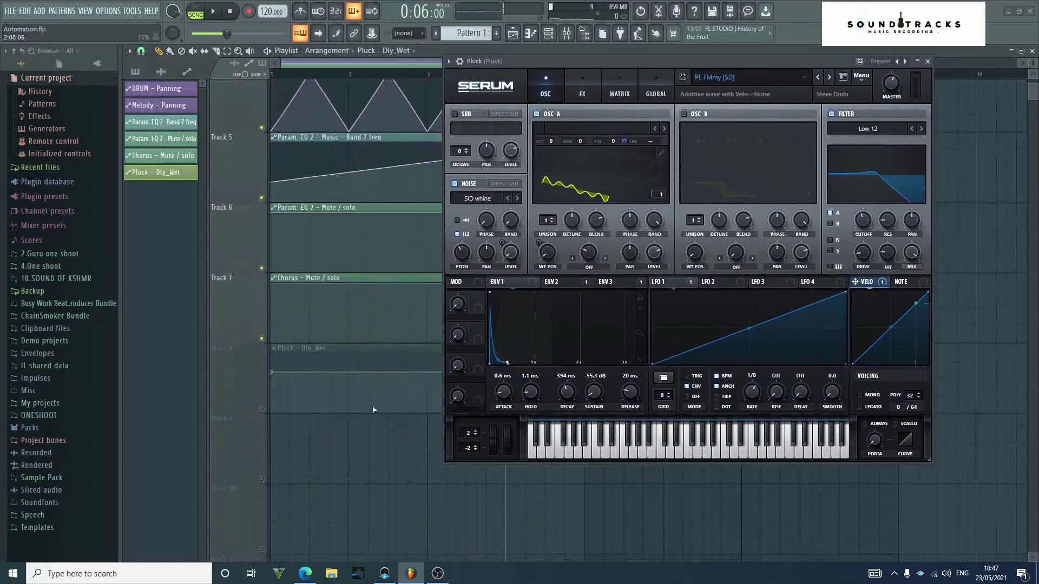
left_click_drag(672, 61, 269, 84)
Enable playlist Track 8 and shape the Dly_Wet clip to dip at bar 4.5, then hold maximum from bar 5 to its end
left_click_drag(590, 371, 546, 396)
left_click_drag(597, 357, 584, 354)
left_click_drag(890, 372, 907, 347)
Play from bar 4 twice with Serum's effects shown to check the Delay mix automation, then close Serum
key("space")
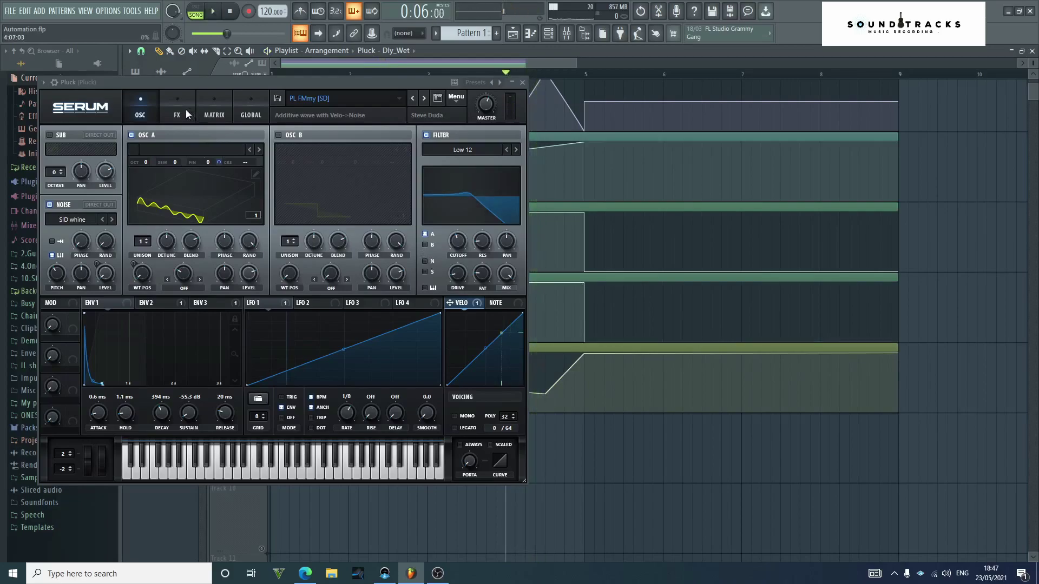
left_click(186, 109)
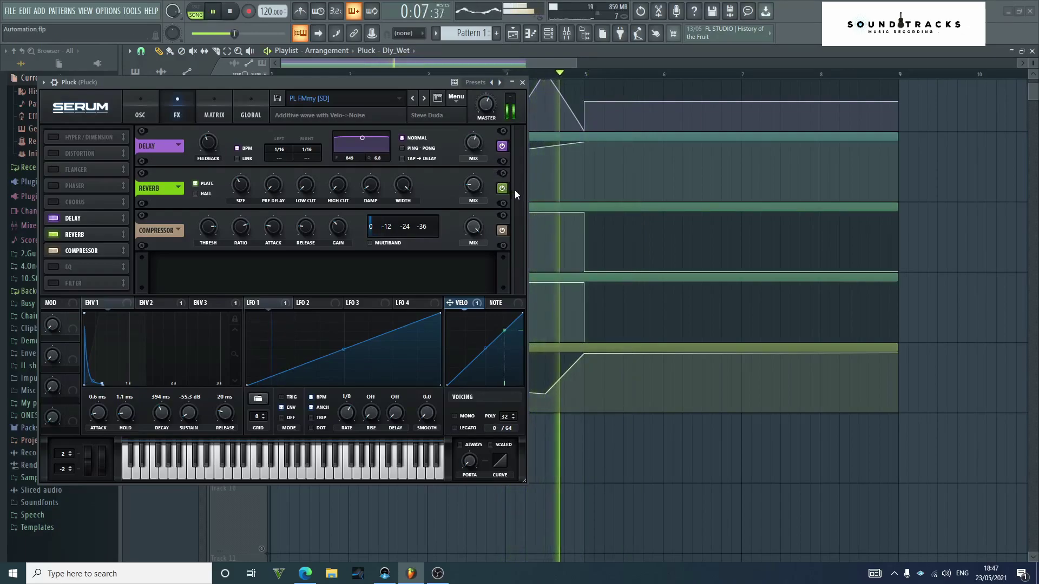
key("space")
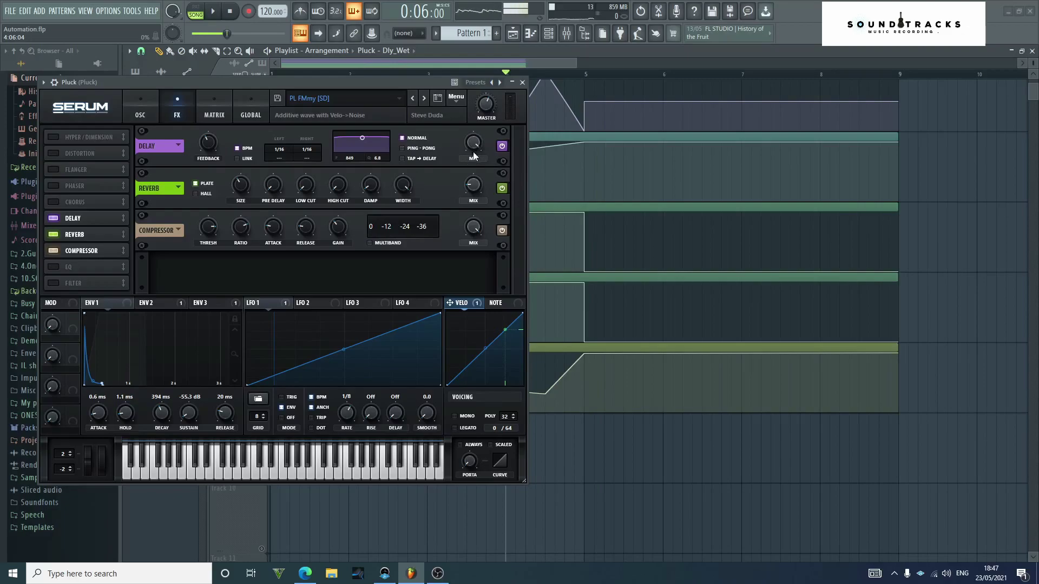
key("space")
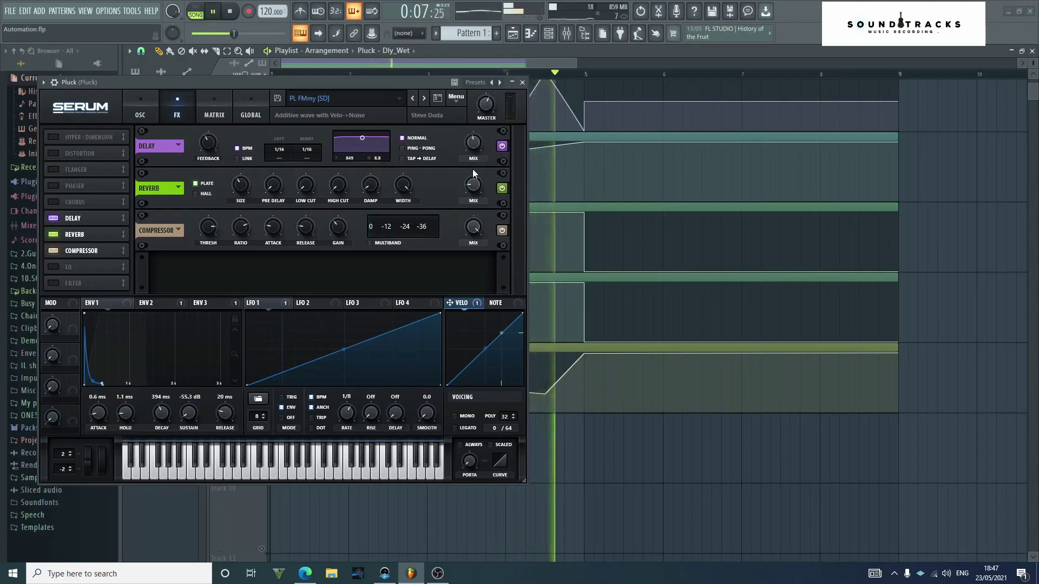
key("space")
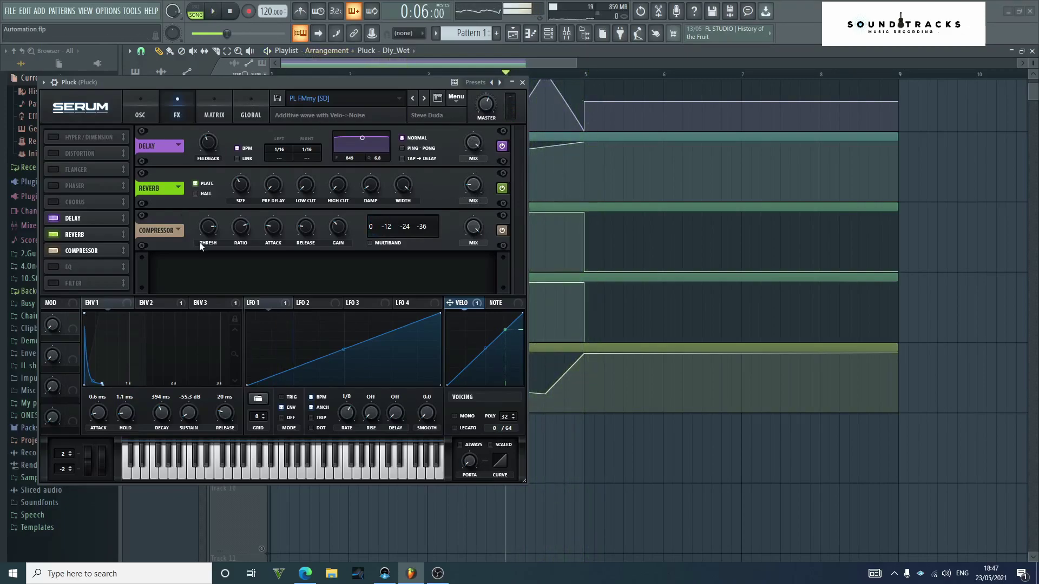
left_click(522, 83)
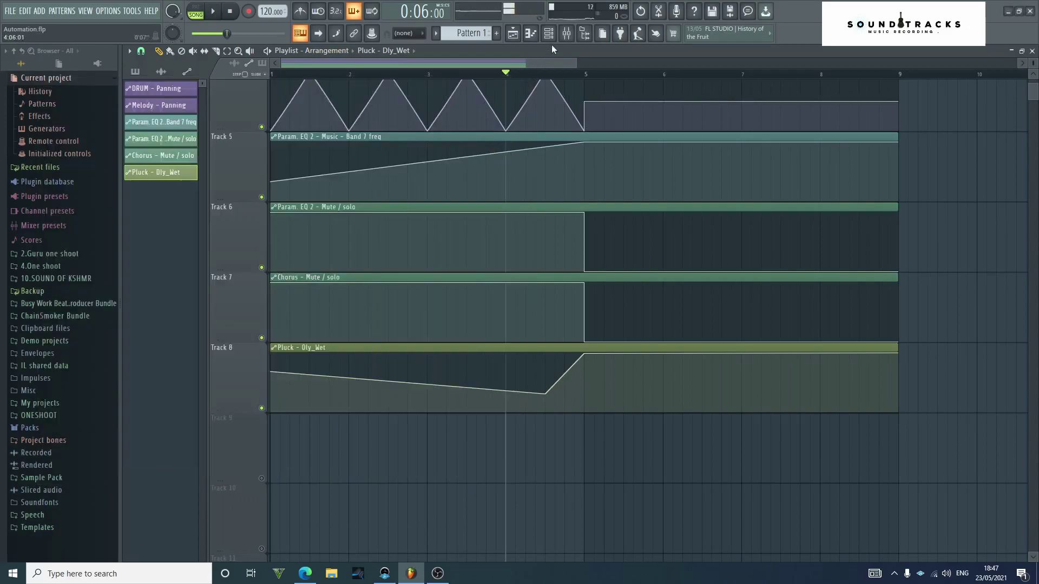
Lower the Dly_Wet clip's start point and its bar 4.5 point to minimum
left_click_drag(275, 379, 275, 418)
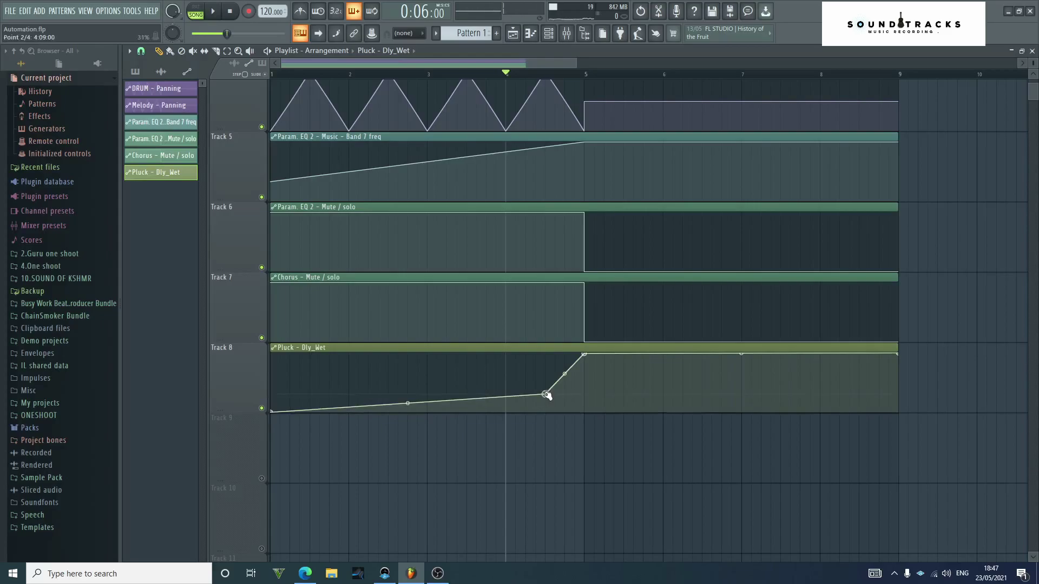
left_click_drag(546, 394, 545, 412)
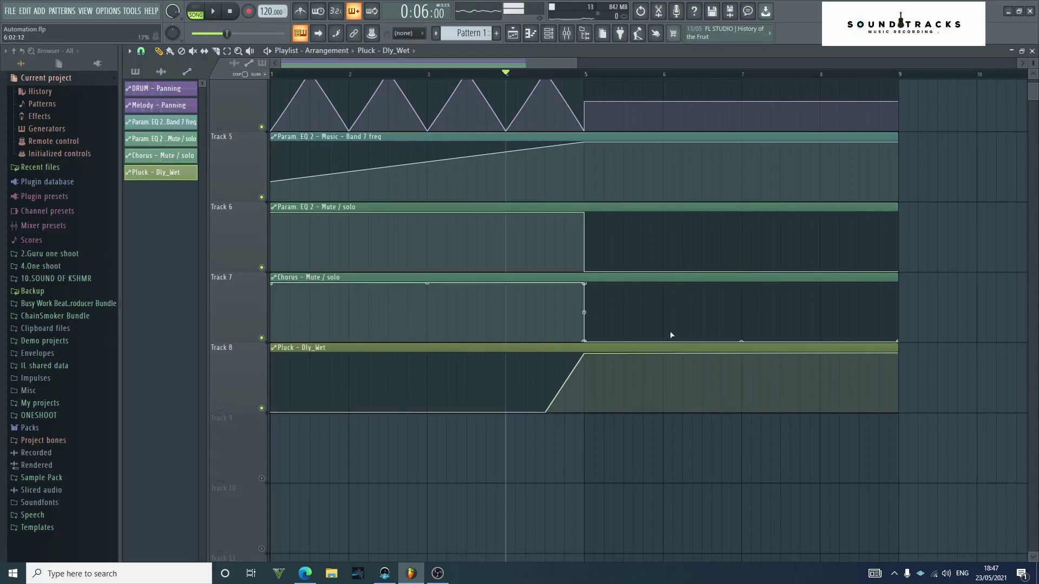
scroll(673, 338, "up", 4)
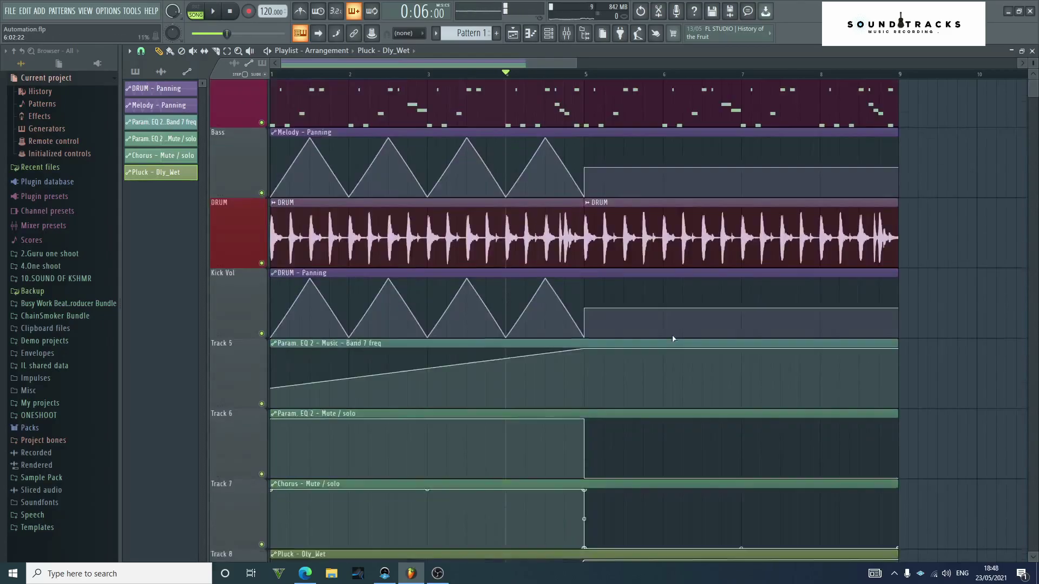